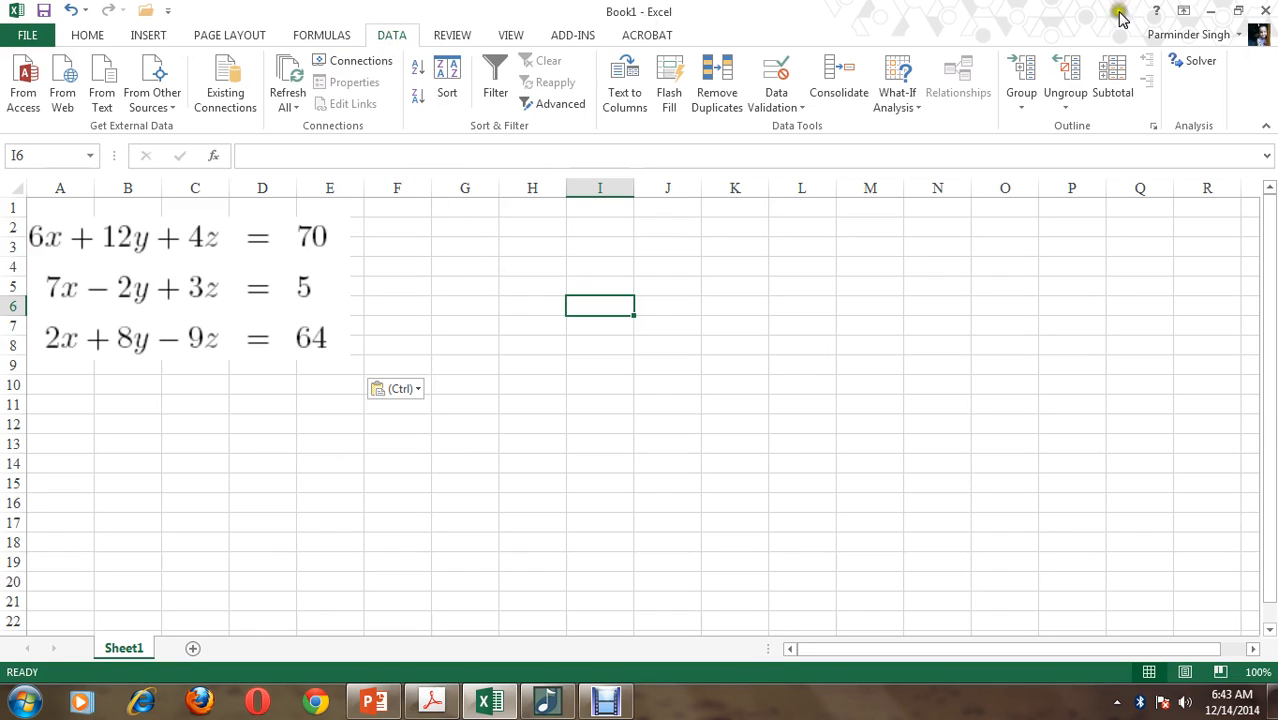
Label cell I3 as "x =" and enter the starting value 1 in J3
{"action": "left_click", "coordinate": [604, 248]}
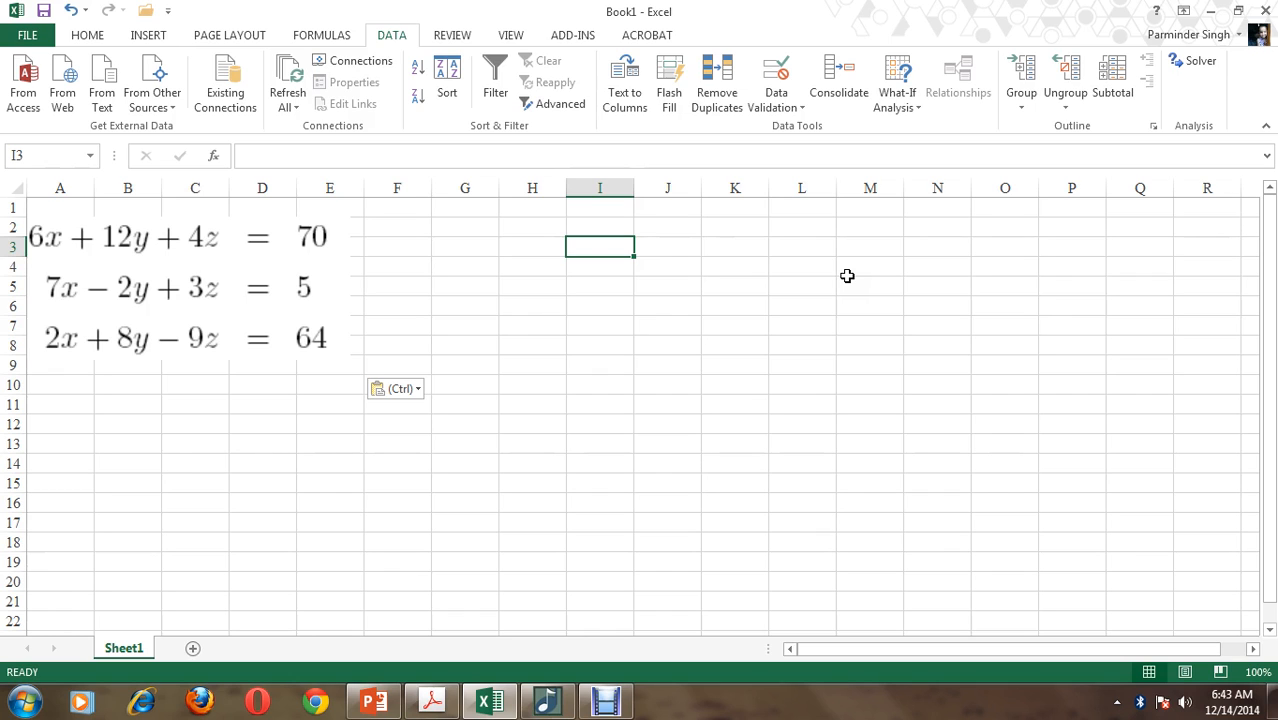
{"action": "type", "text": "x ="}
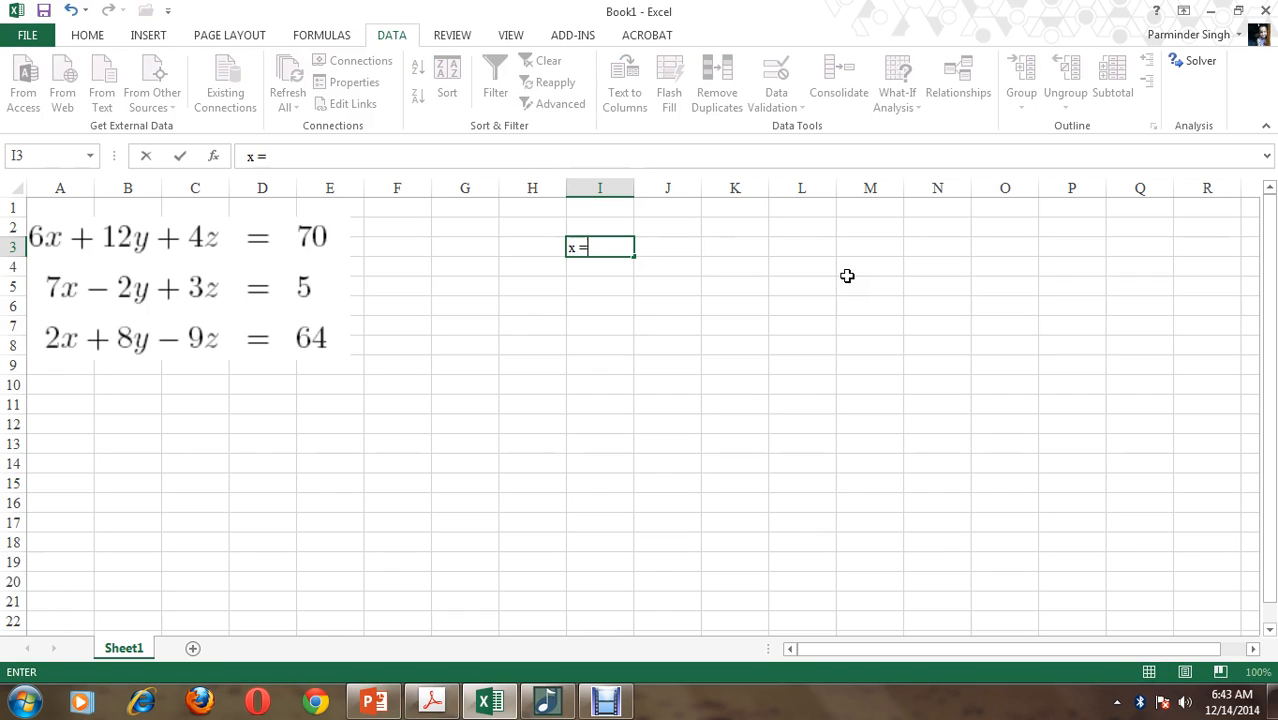
{"action": "key", "text": "Tab"}
{"action": "type", "text": "1"}
{"action": "key", "text": "Return"}
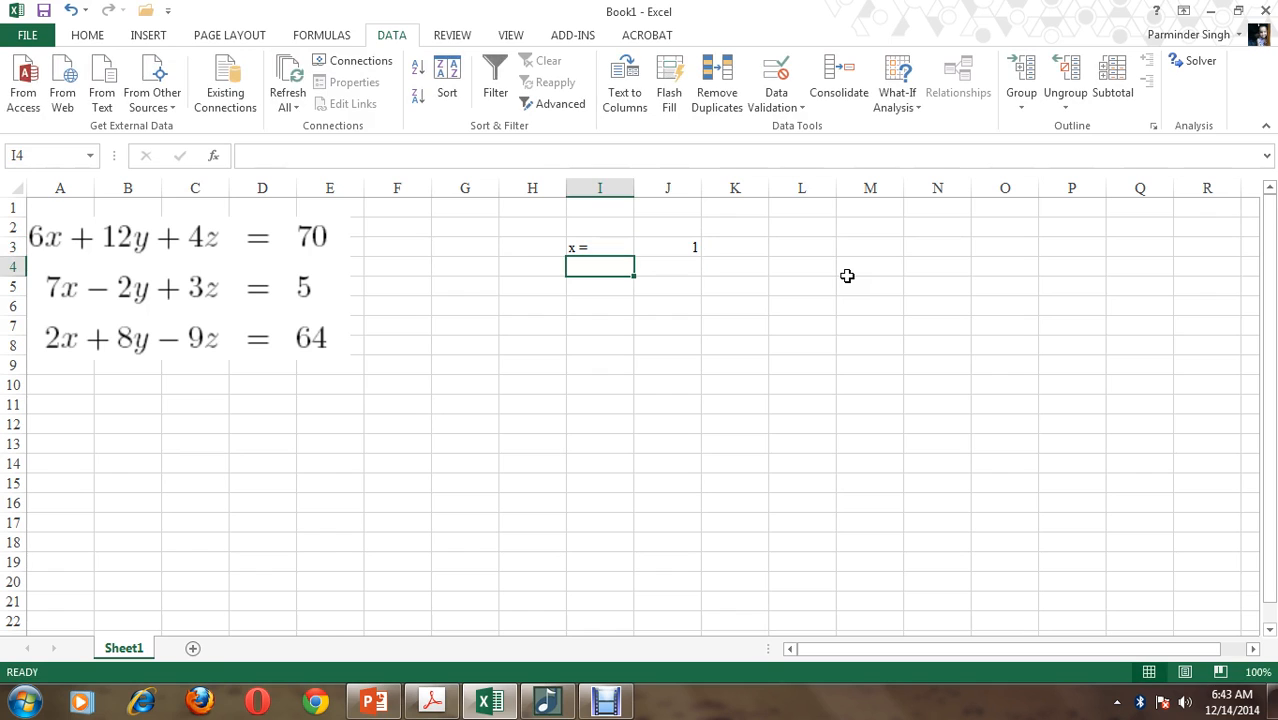
Add the labels "y =" and "z =" in I4 and I5, with starting values 0 and -2 in J4 and J5
{"action": "type", "text": "y ="}
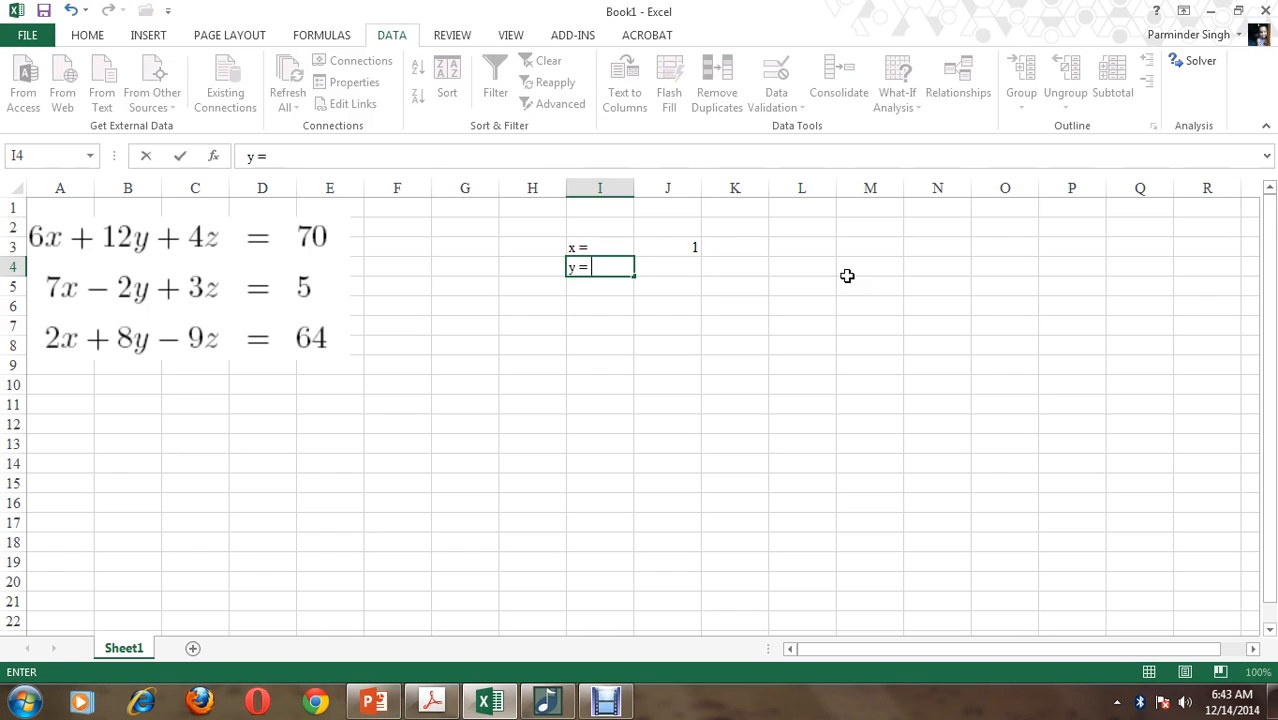
{"action": "key", "text": "Tab"}
{"action": "type", "text": "0"}
{"action": "key", "text": "Return"}
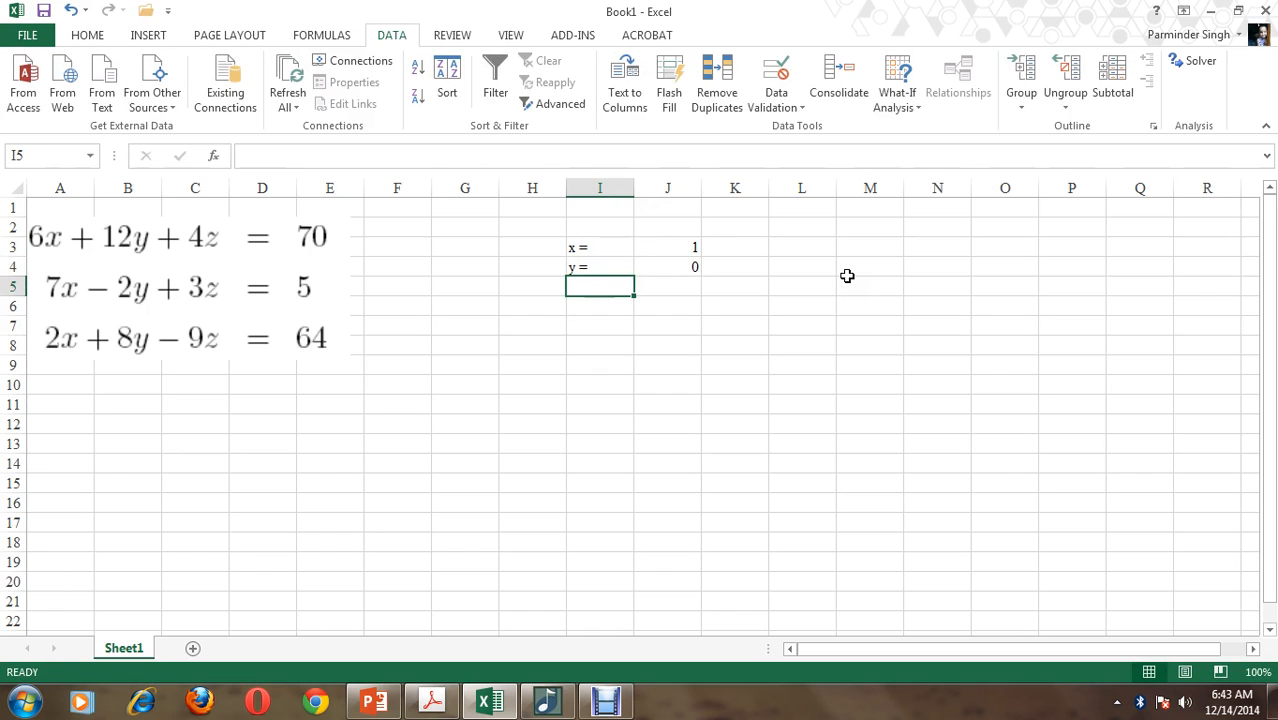
{"action": "type", "text": "z ="}
{"action": "key", "text": "Tab"}
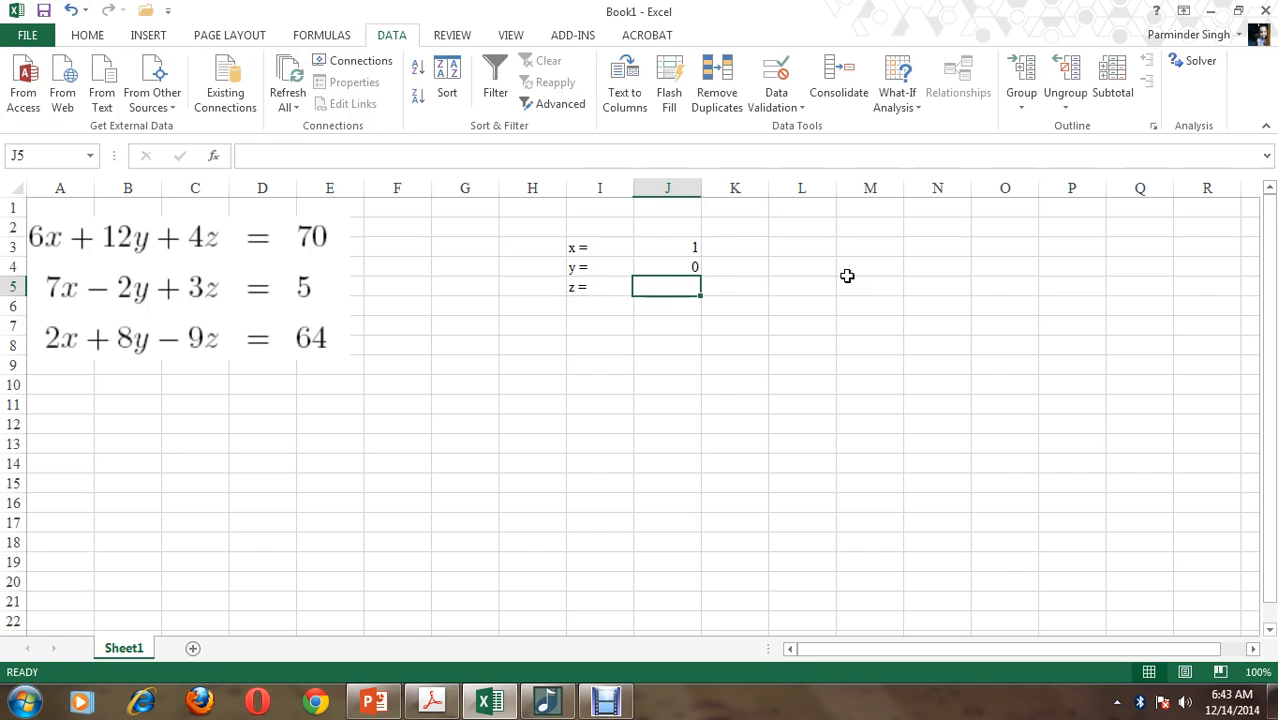
{"action": "type", "text": "-2"}
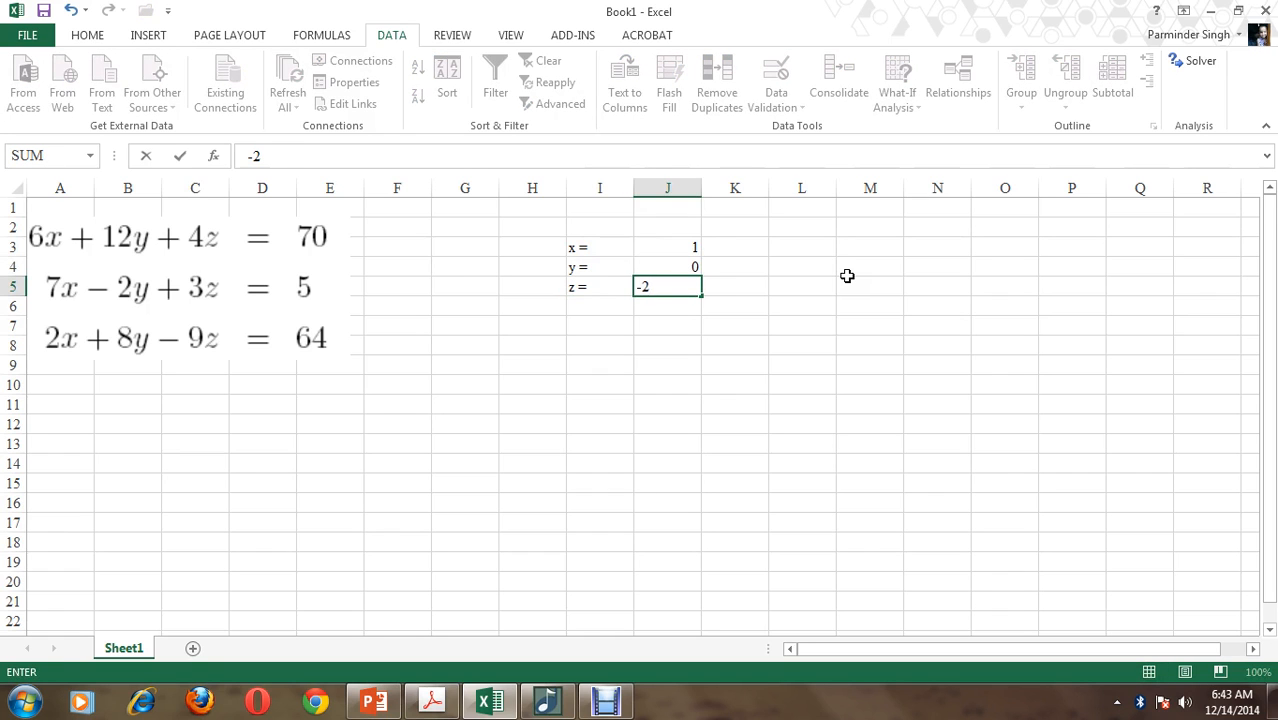
{"action": "left_click", "coordinate": [890, 325]}
Label cell H8 as "equ 1=" for the first equation
{"action": "left_click", "coordinate": [525, 346]}
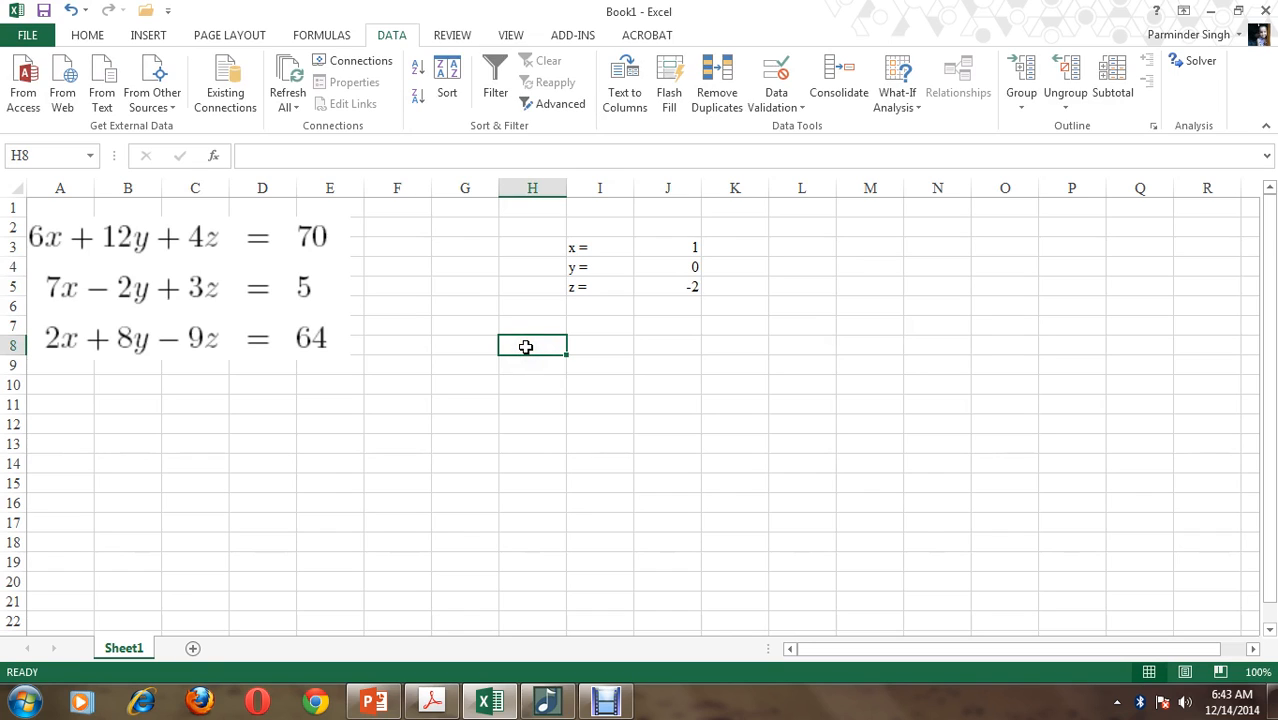
{"action": "type", "text": "equ"}
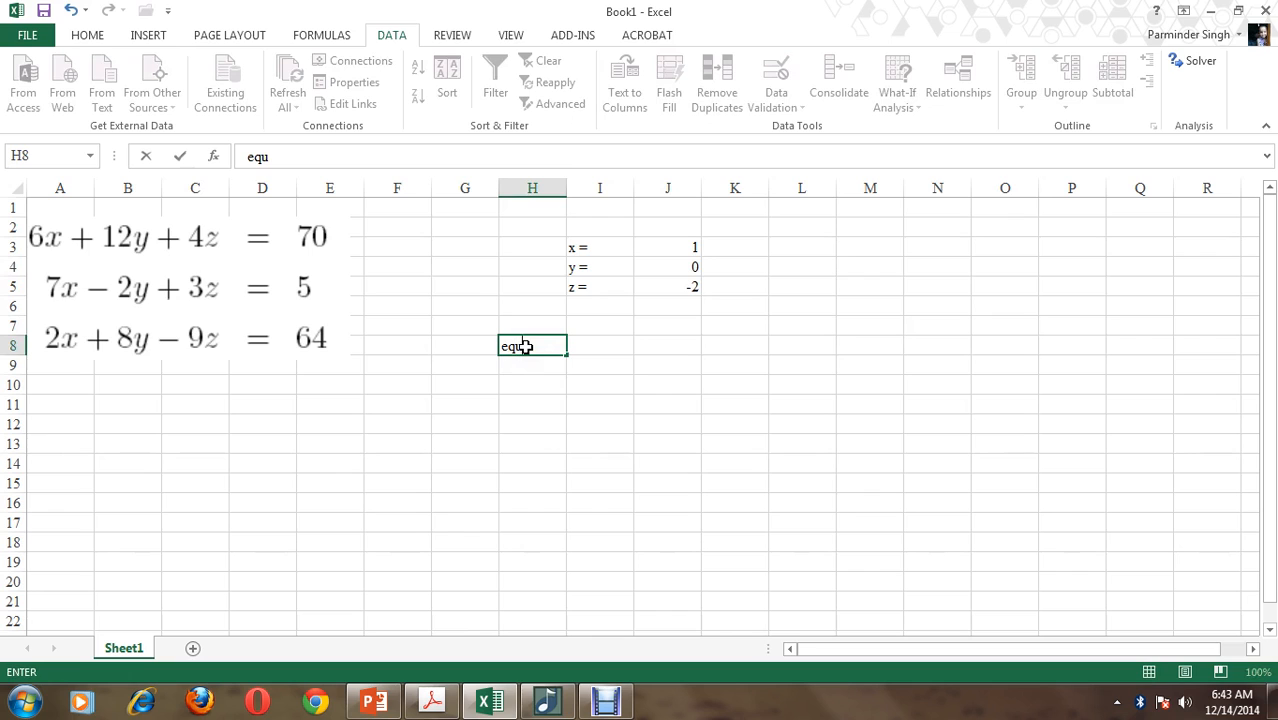
{"action": "type", "text": " 1 ="}
{"action": "key", "text": "Tab"}
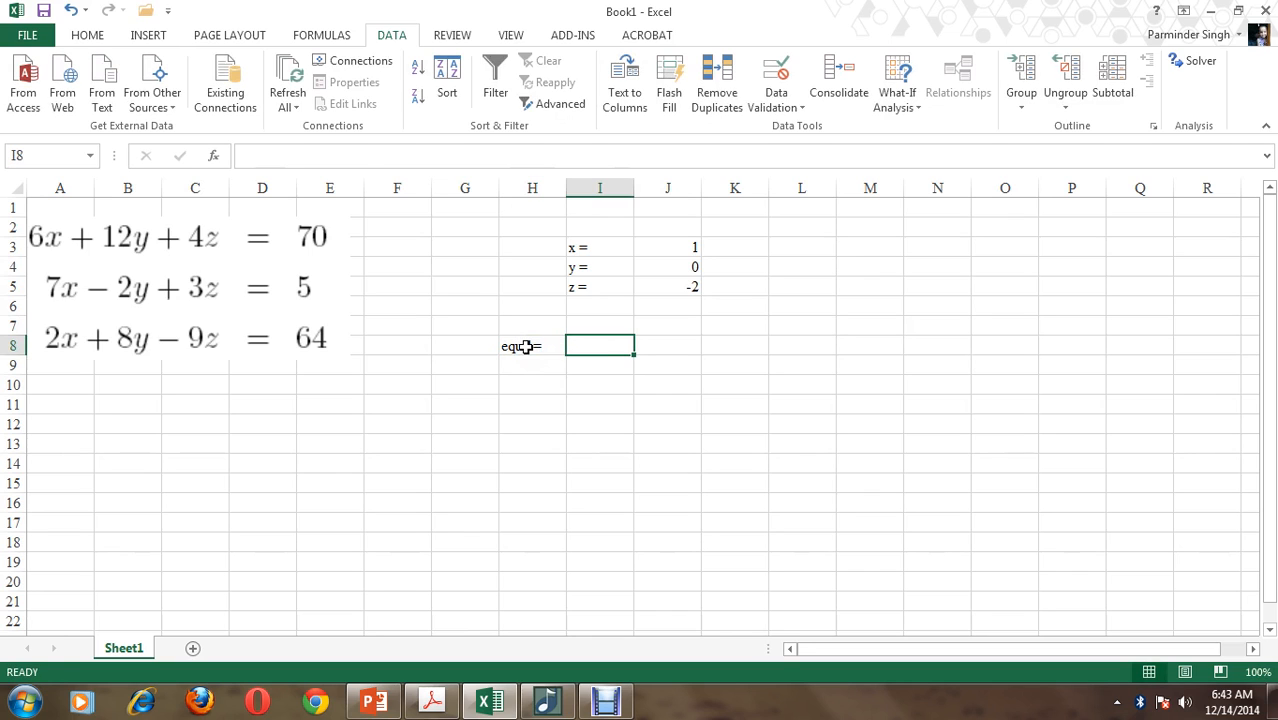
Enter the first equation's left-hand side in I8 as the formula =6*J3+12*J4+4*J5
{"action": "type", "text": "="}
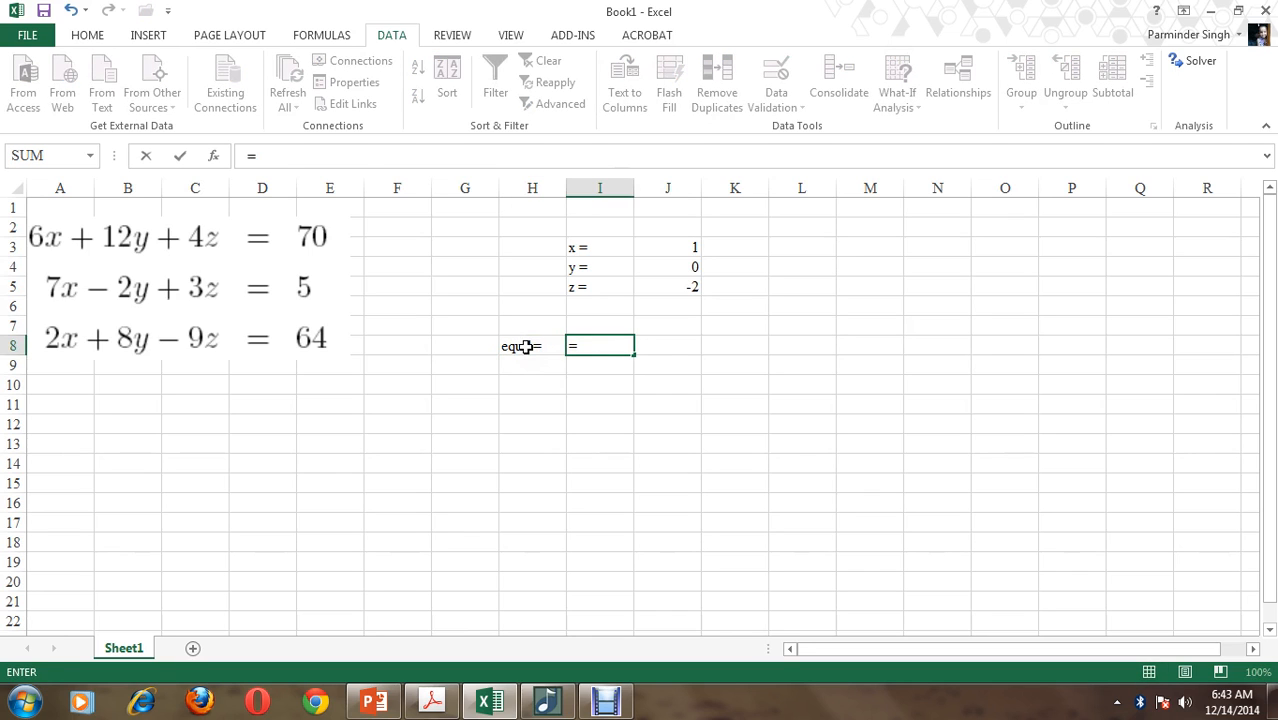
{"action": "type", "text": "6*"}
{"action": "left_click", "coordinate": [673, 244]}
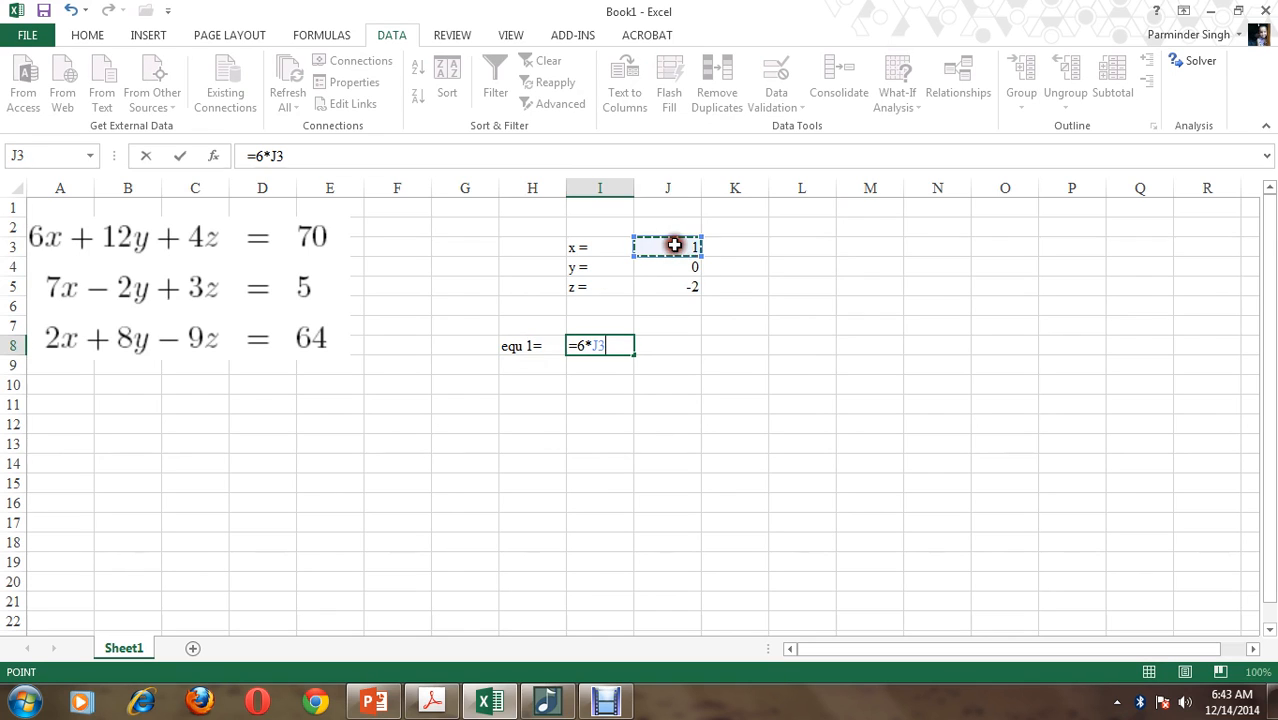
{"action": "type", "text": "+12*"}
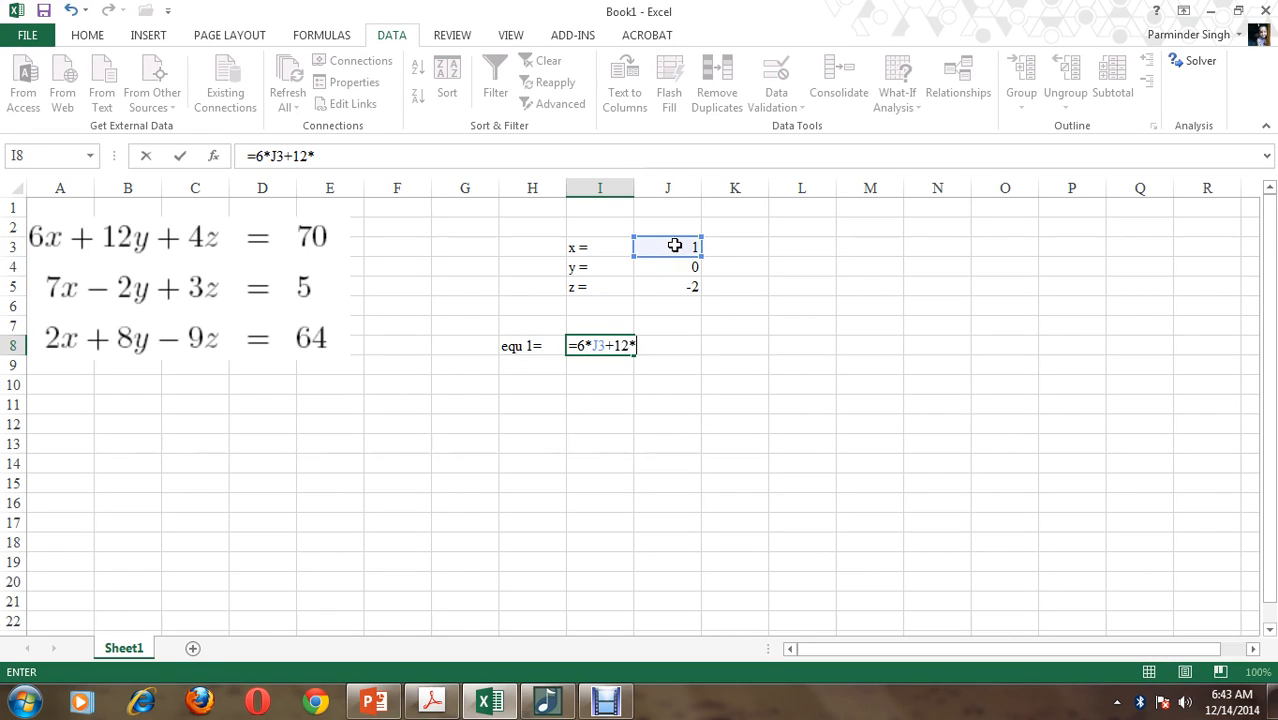
{"action": "left_click", "coordinate": [660, 262]}
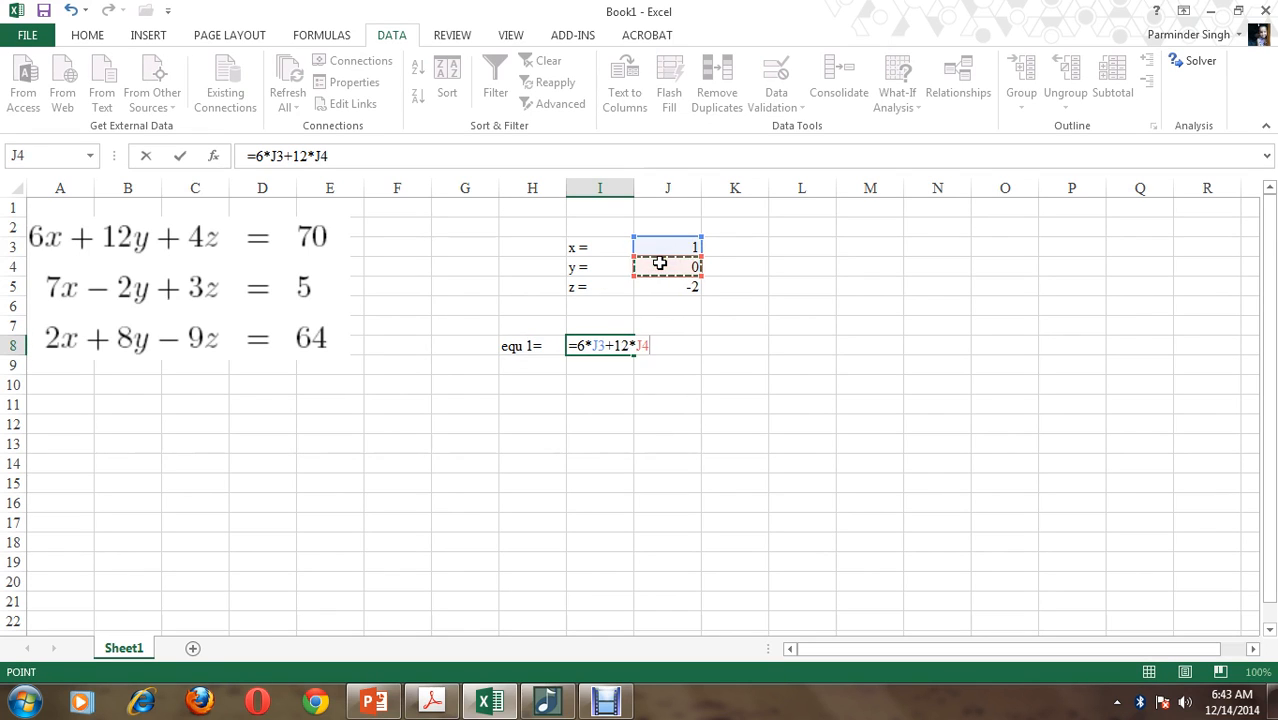
{"action": "type", "text": "+4*"}
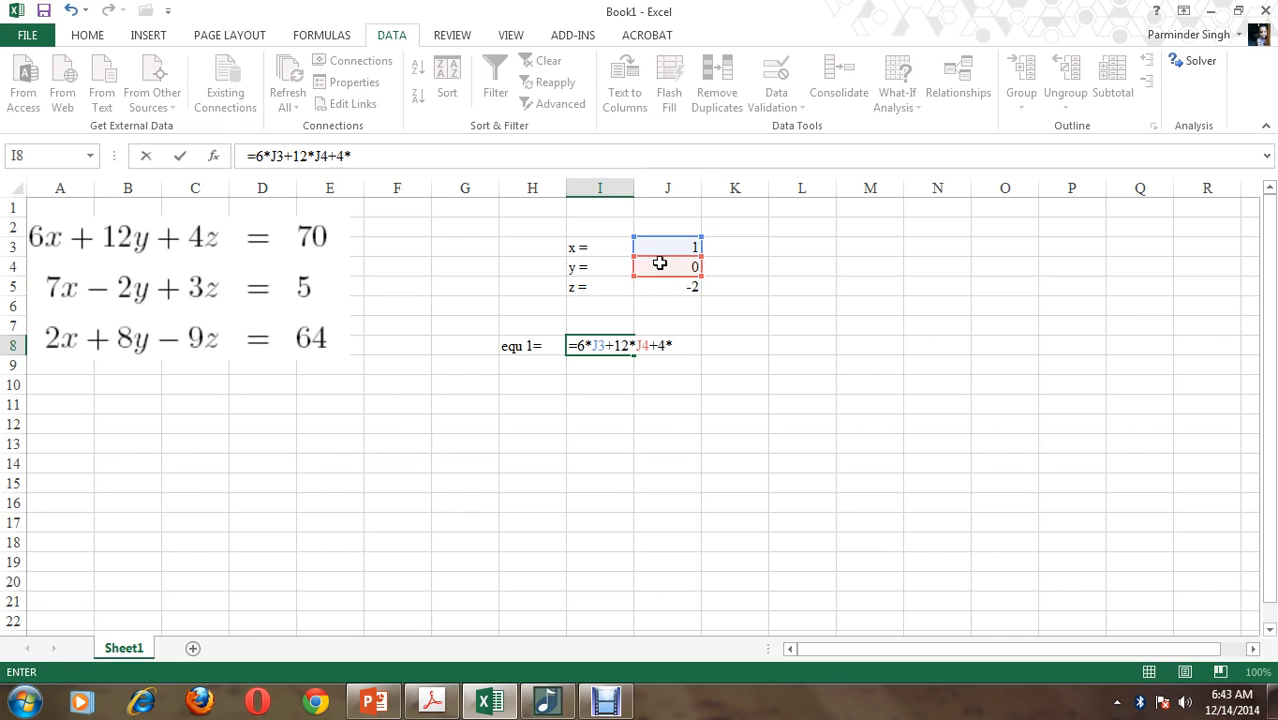
{"action": "key", "text": "Down"}
{"action": "key", "text": "BackSpace"}
{"action": "left_click", "coordinate": [665, 283]}
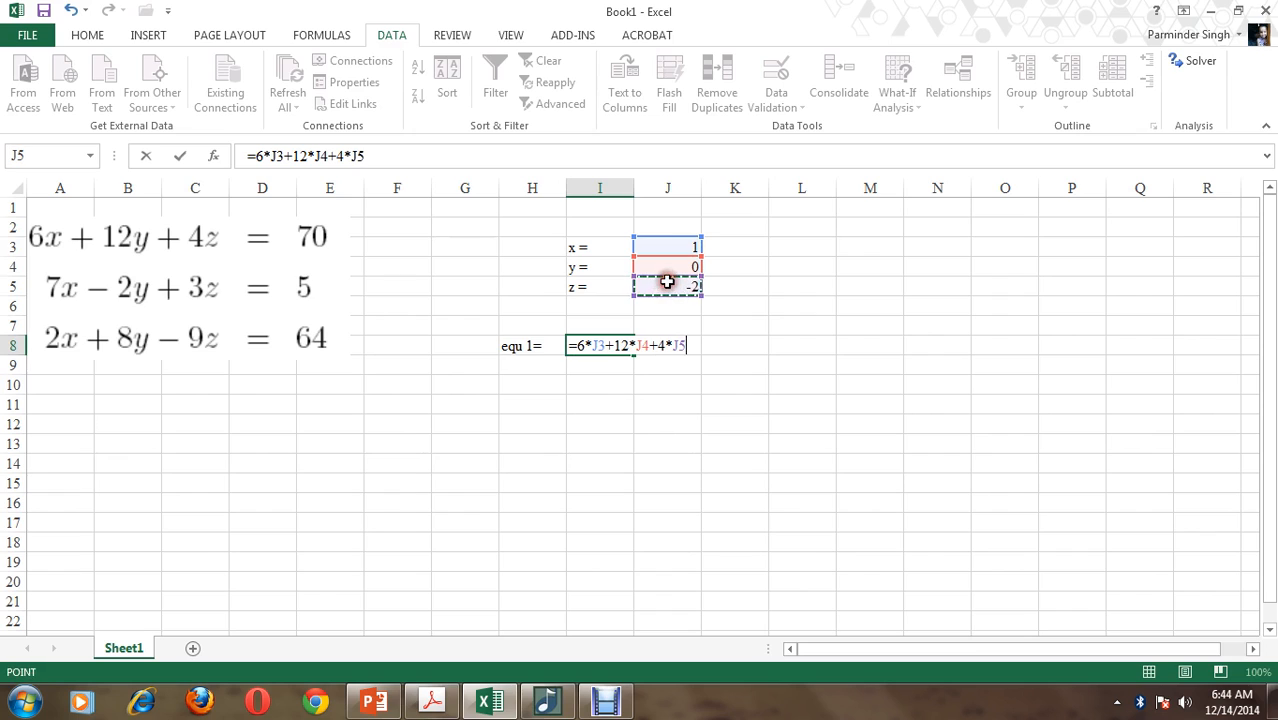
{"action": "key", "text": "Return"}
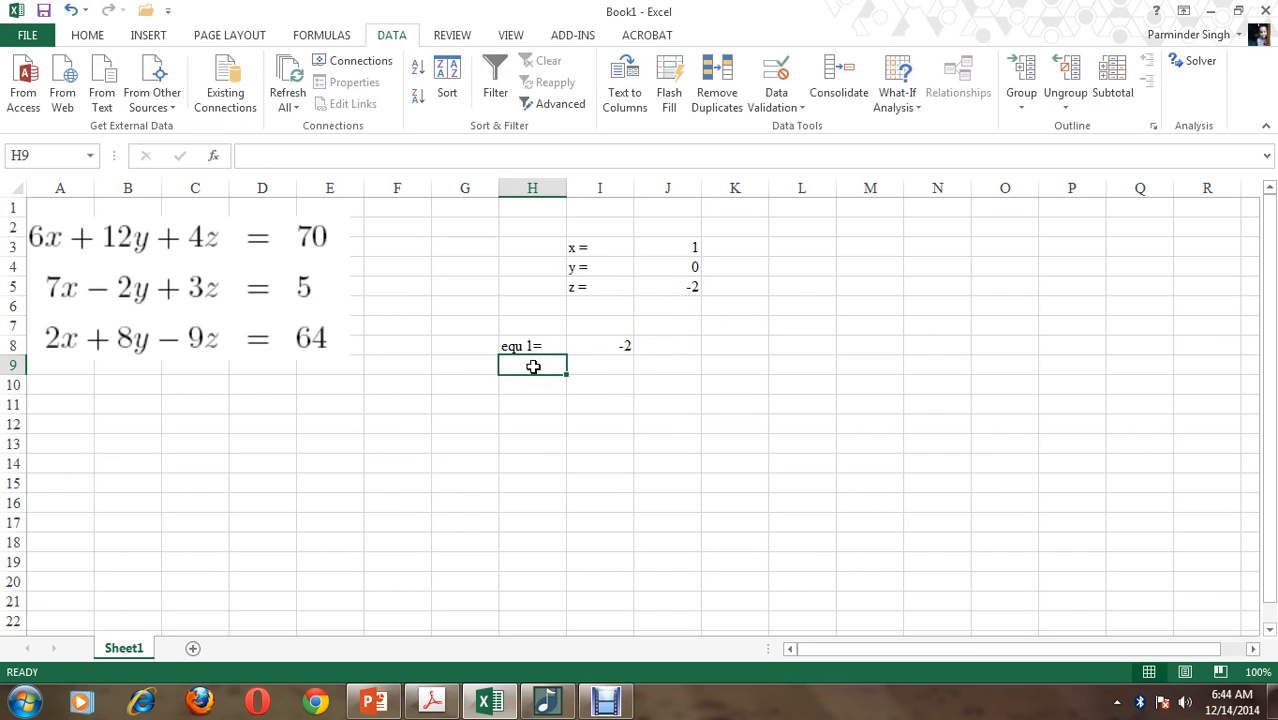
Label H9 as "equ 2 =" and enter the second equation's formula =7*J3-2*J4+3*J5 in I9
{"action": "type", "text": "equ "}
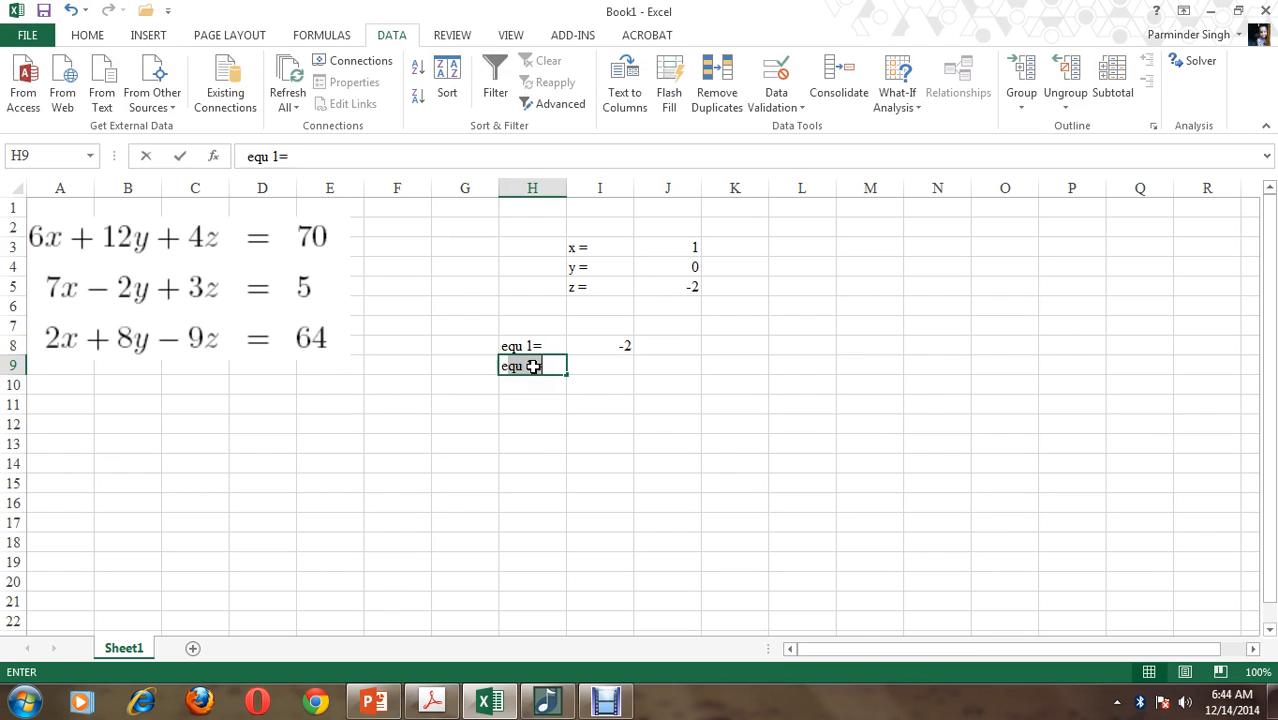
{"action": "type", "text": "2 ="}
{"action": "key", "text": "Tab"}
{"action": "type", "text": "=7*"}
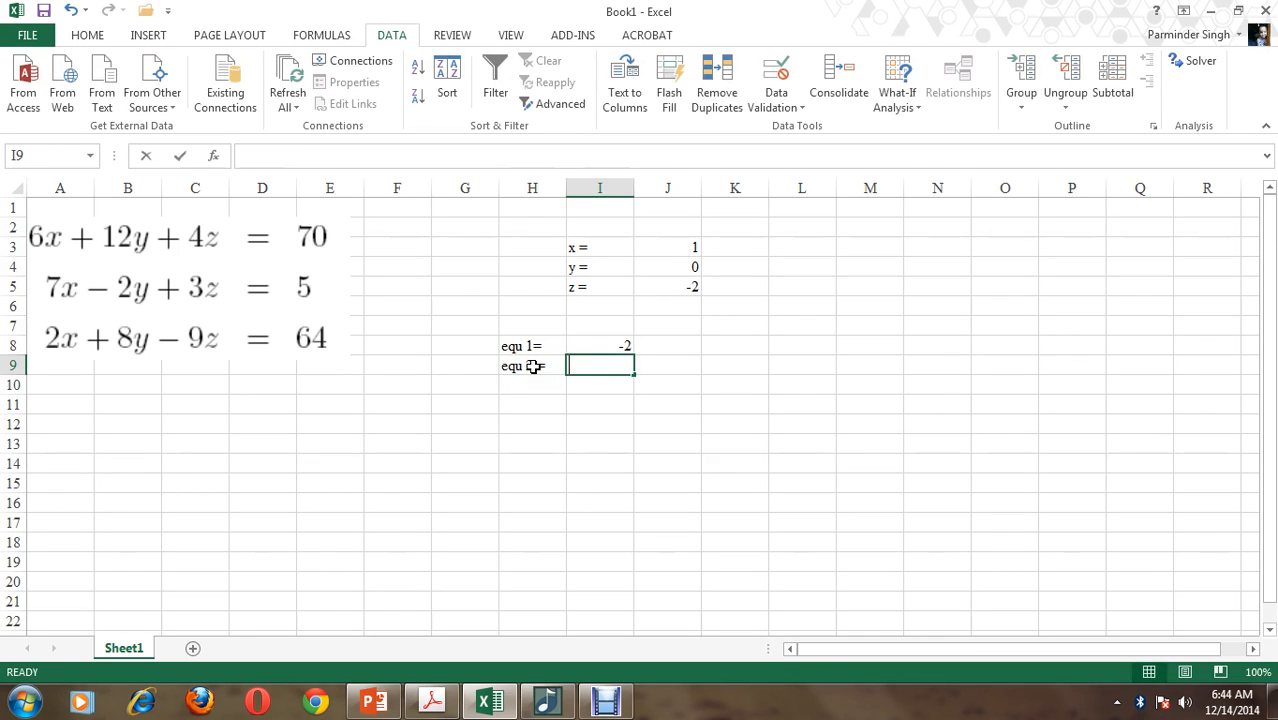
{"action": "left_click", "coordinate": [666, 248]}
{"action": "type", "text": "-2*"}
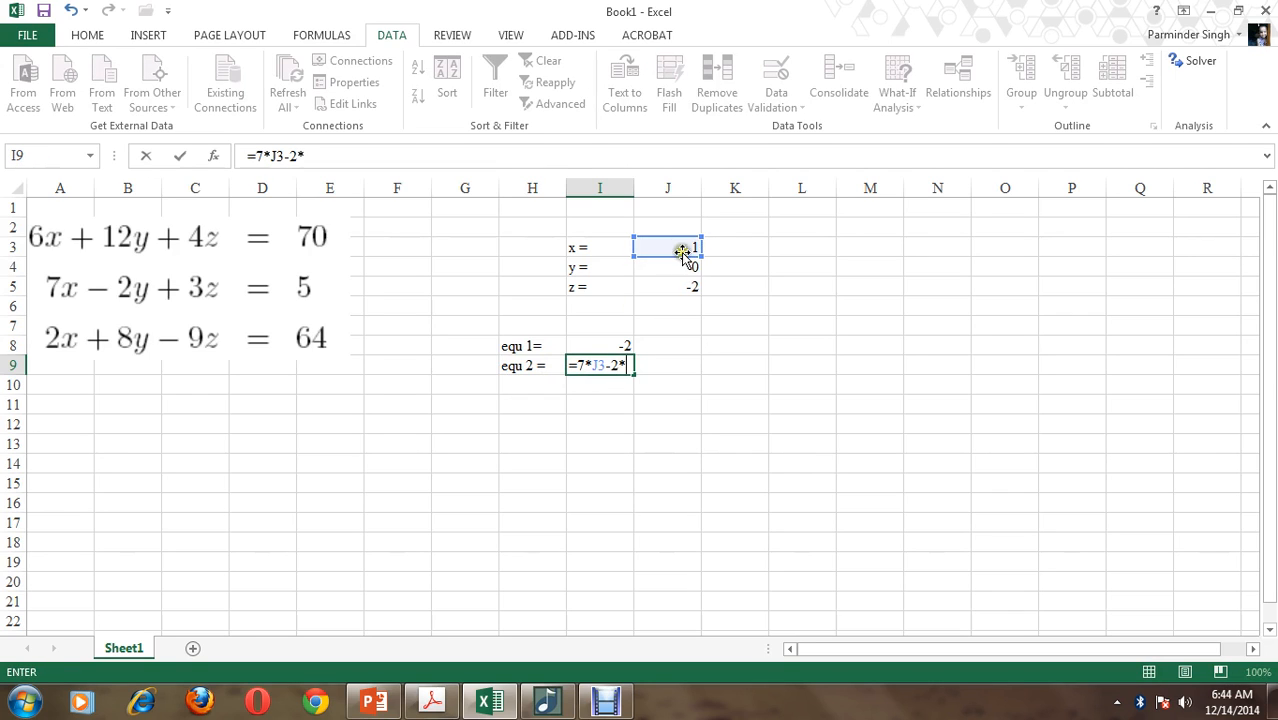
{"action": "left_click", "coordinate": [680, 264]}
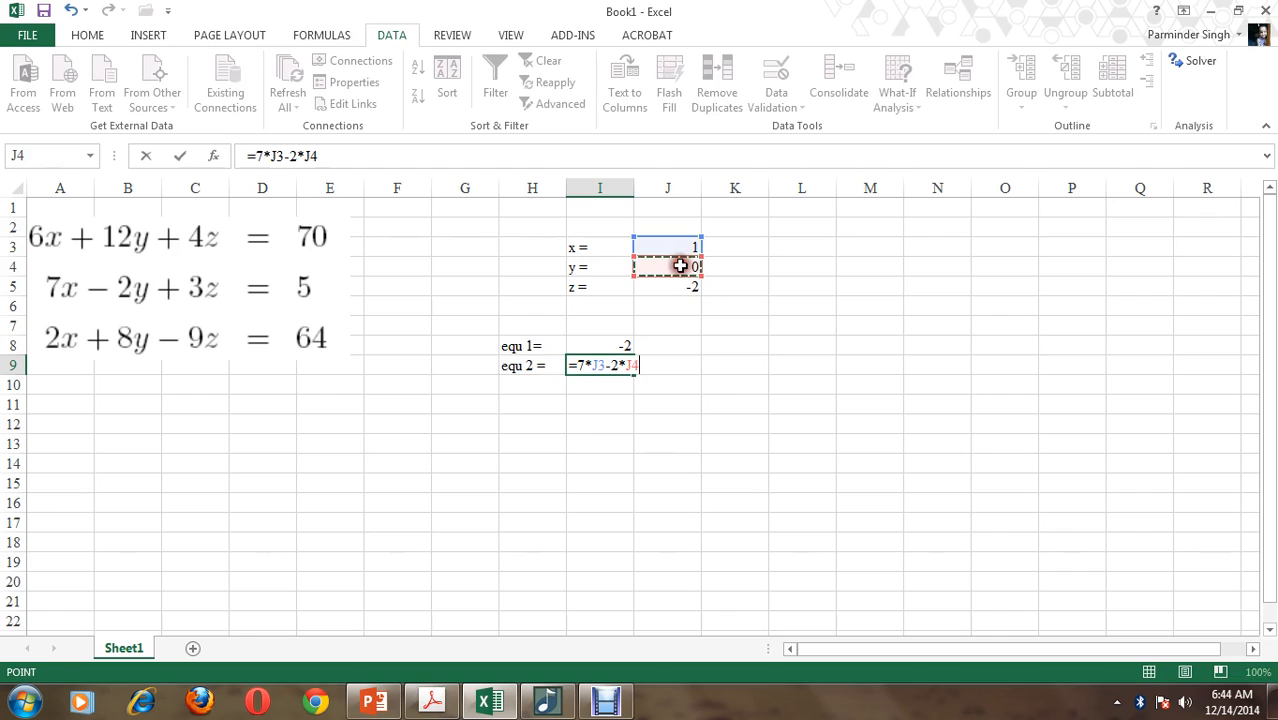
{"action": "type", "text": "+3*"}
{"action": "left_click", "coordinate": [680, 287]}
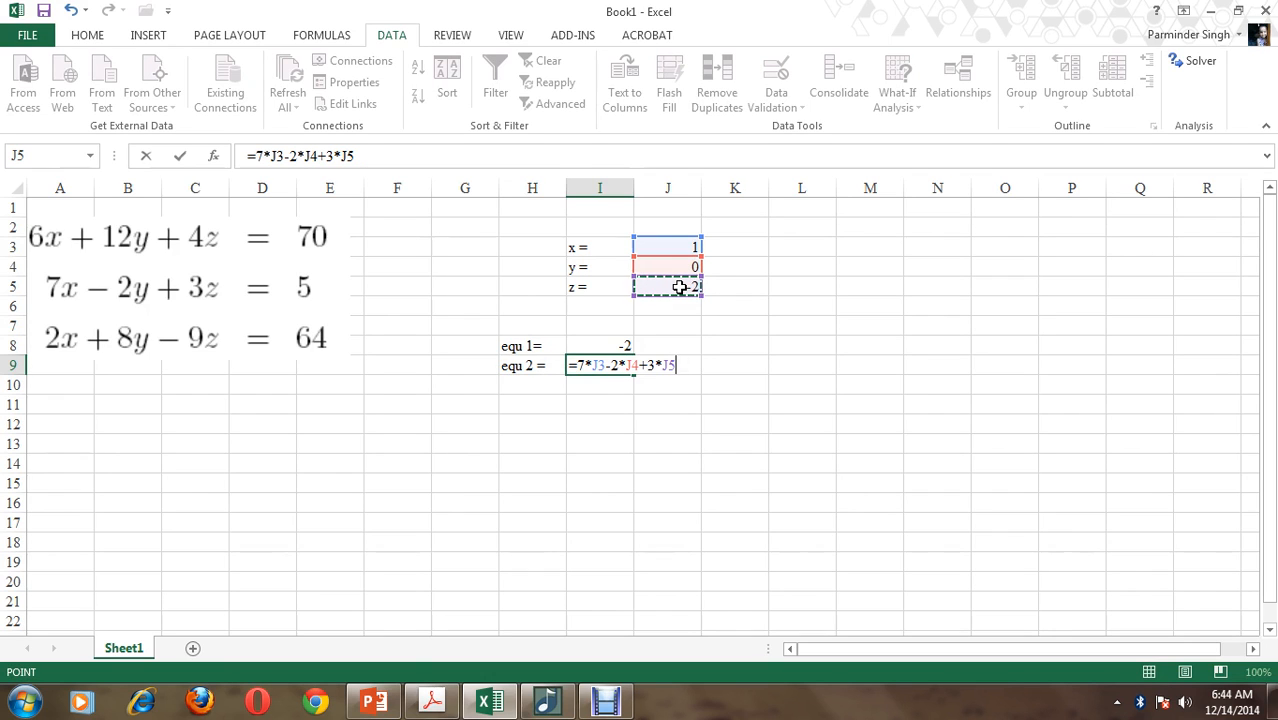
{"action": "key", "text": "ctrl+Return"}
{"action": "key", "text": "Return"}
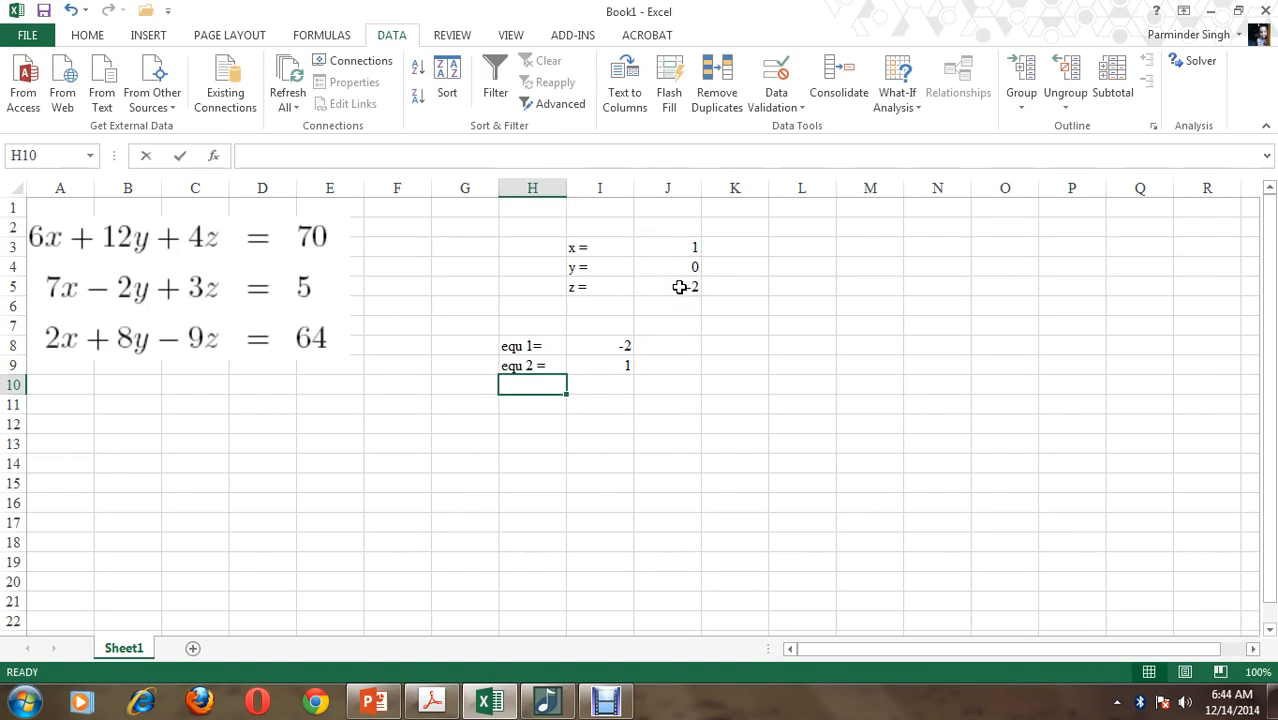
Label H10 as "equ 3 =" and enter the third equation's formula =2*J3+8*J4-9*J5 in I10
{"action": "type", "text": "equ 3 ="}
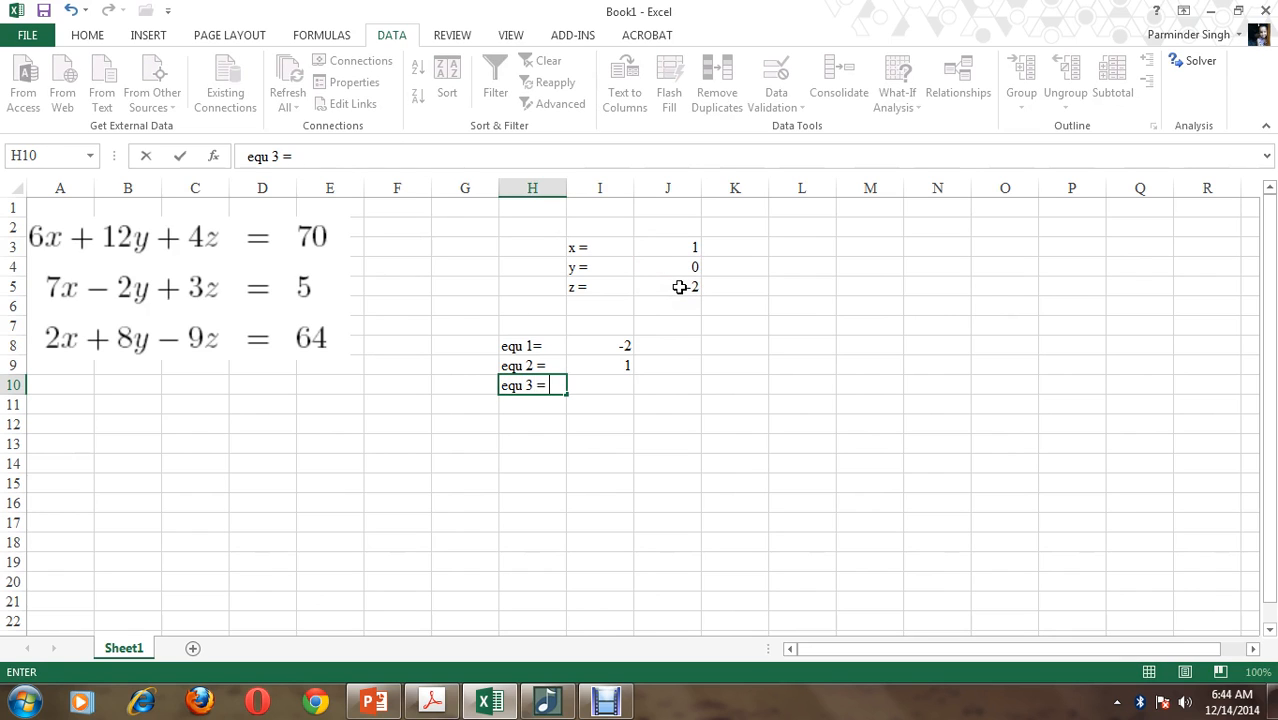
{"action": "key", "text": "Tab"}
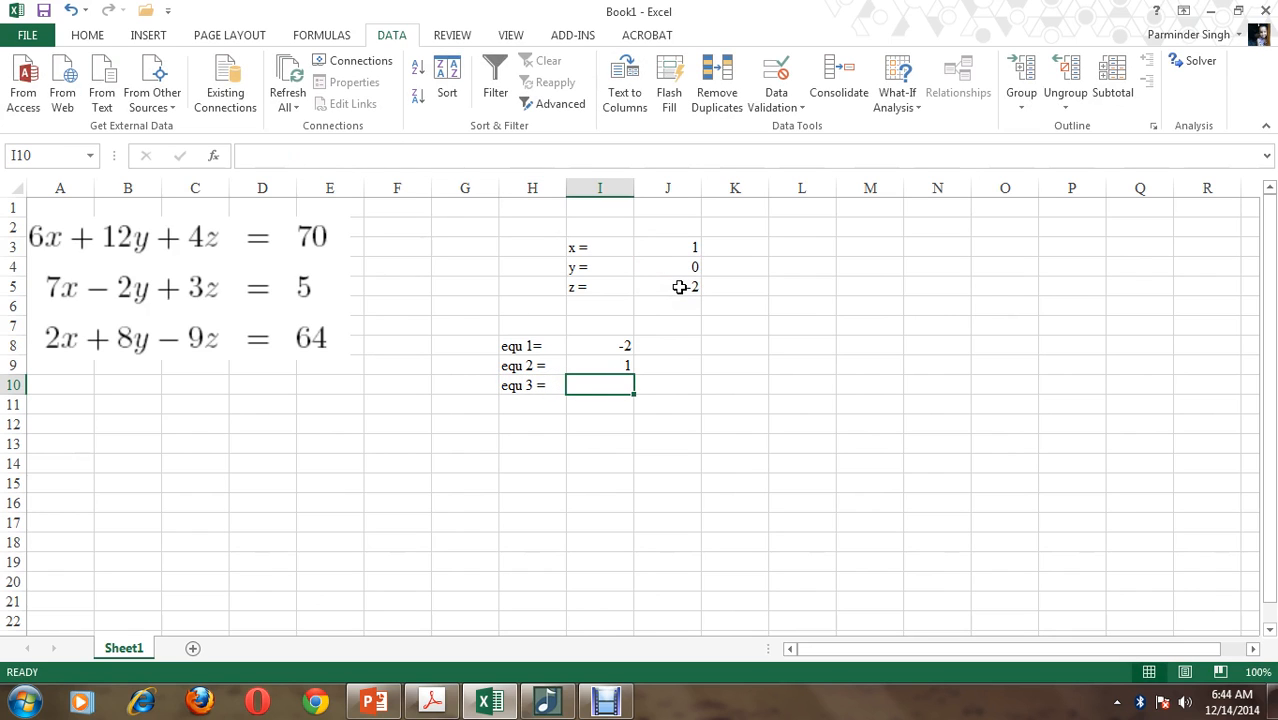
{"action": "type", "text": "=2*"}
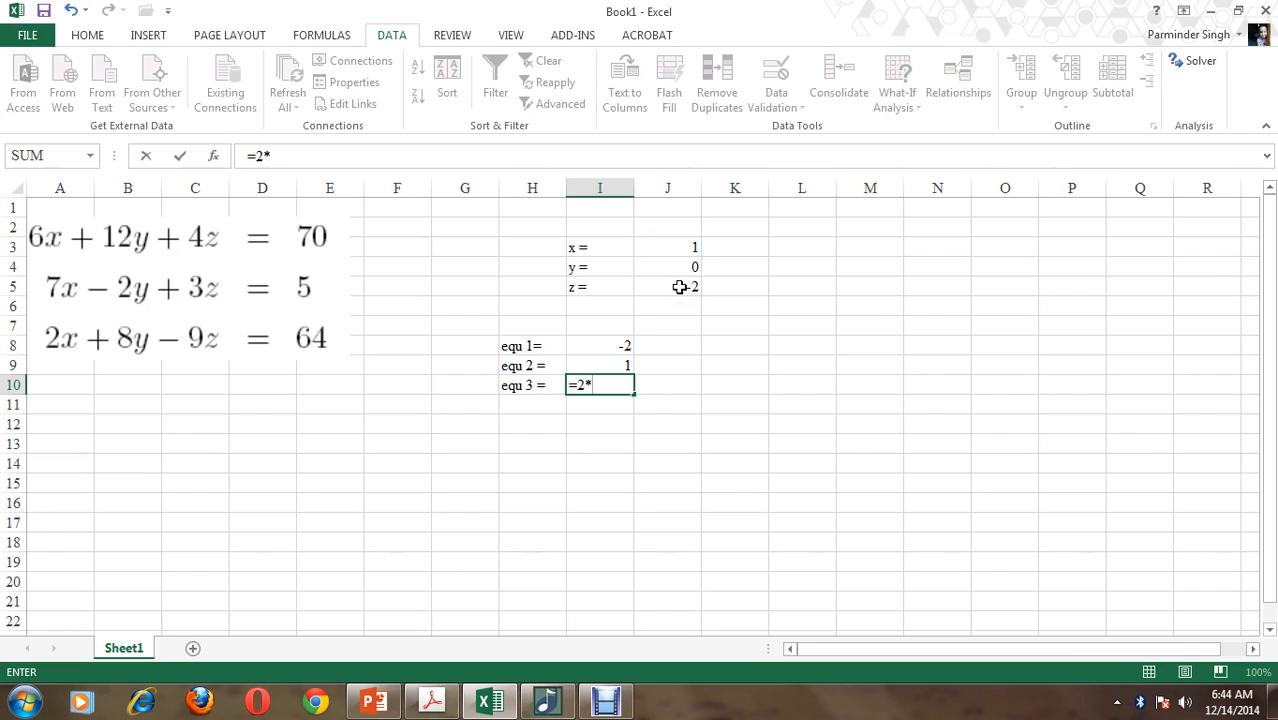
{"action": "left_click", "coordinate": [676, 248]}
{"action": "type", "text": "+8*"}
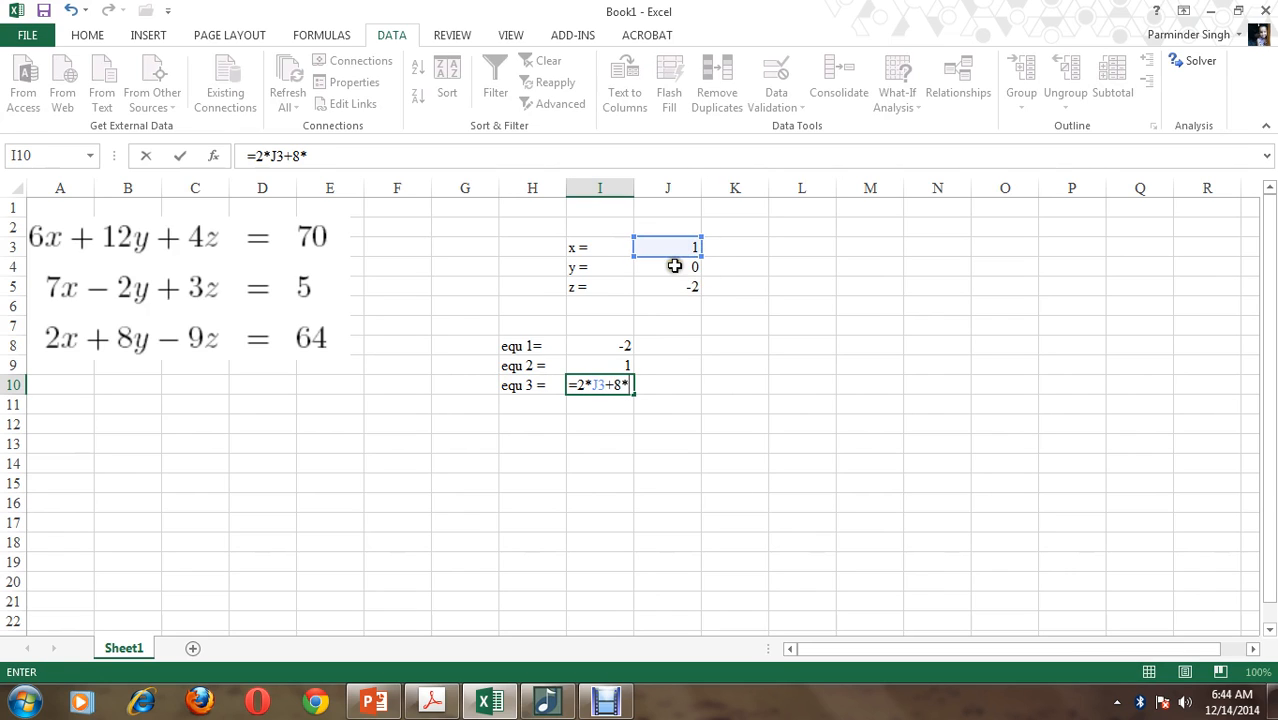
{"action": "left_click", "coordinate": [675, 266]}
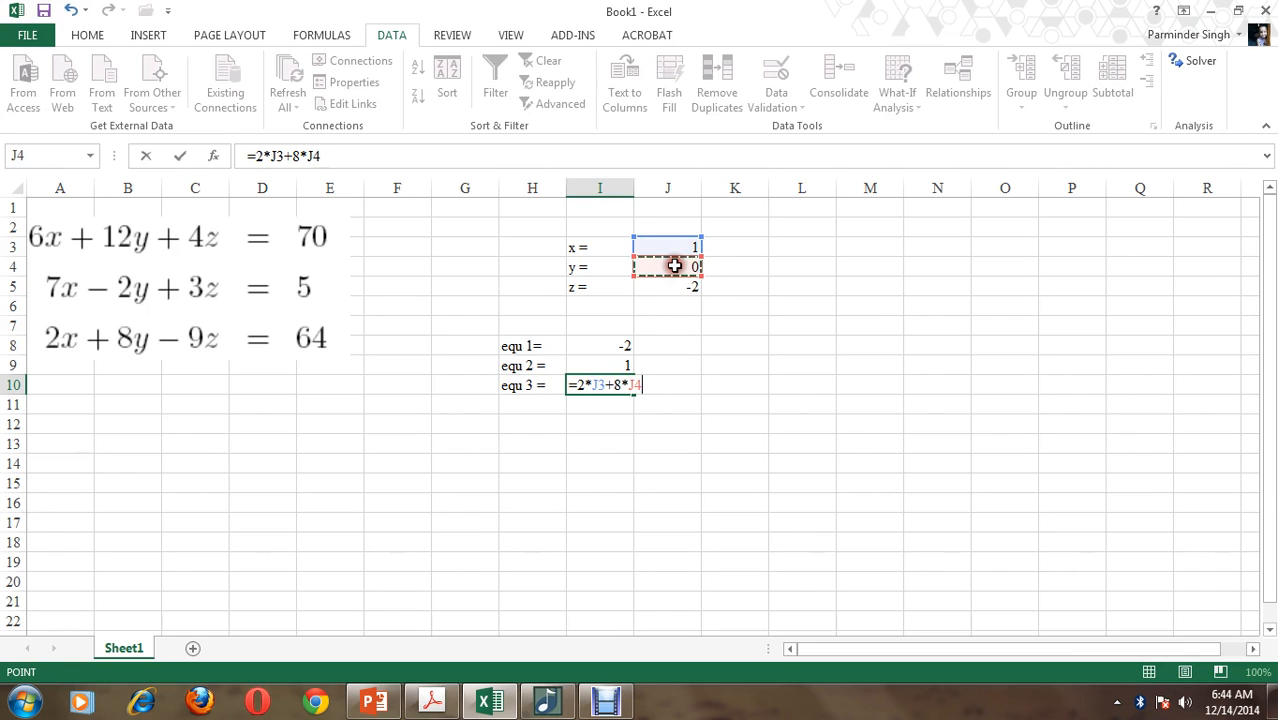
{"action": "type", "text": "-9*"}
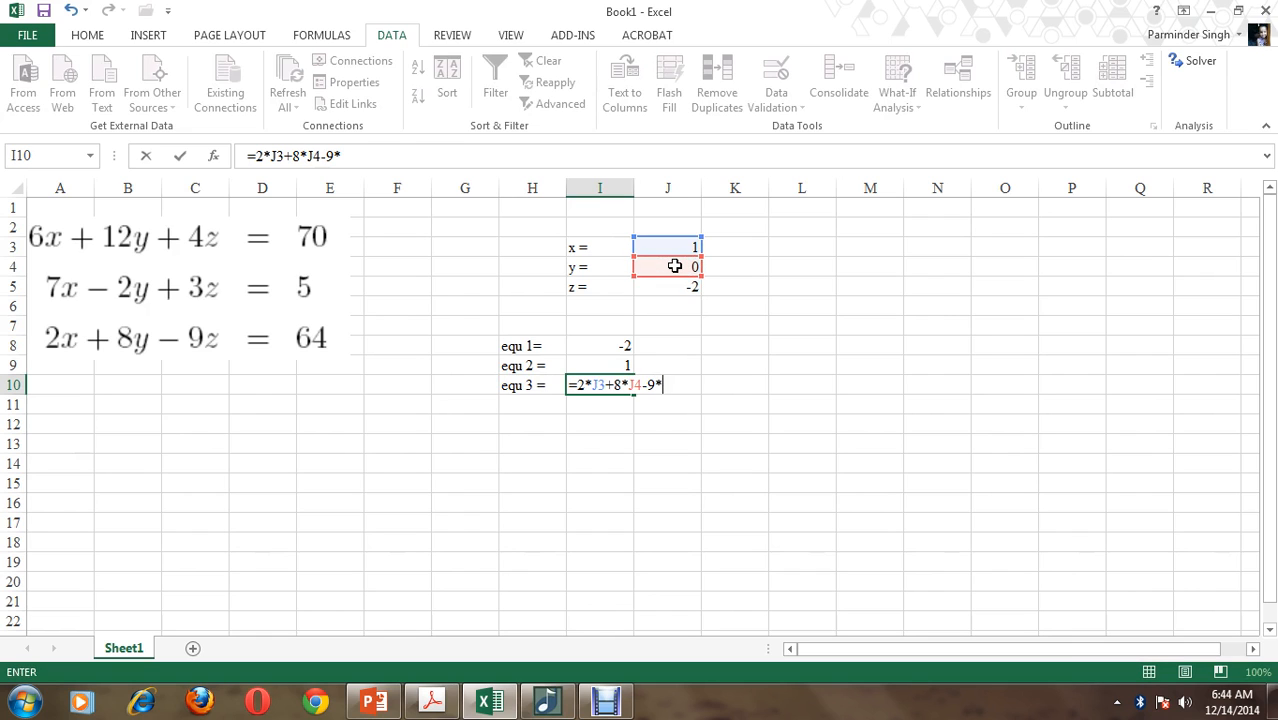
{"action": "left_click", "coordinate": [682, 287]}
{"action": "key", "text": "Return"}
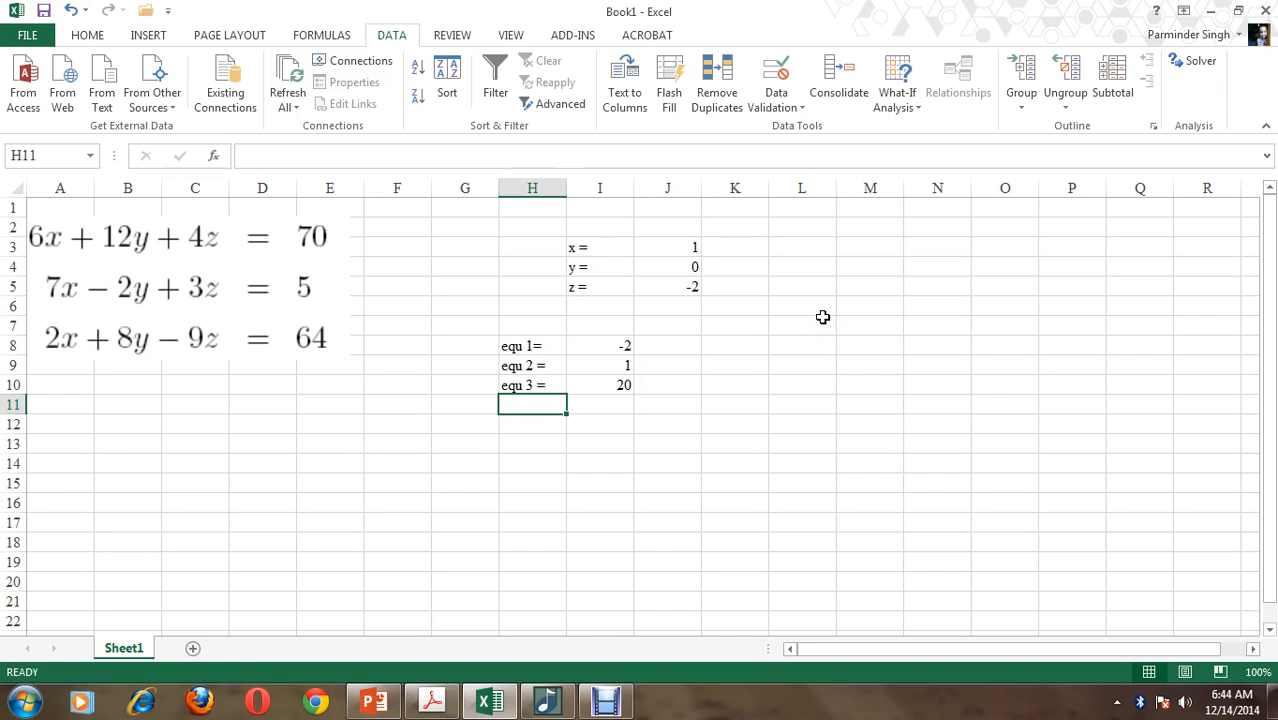
Review the three equation formulas in I8 through I10 against the original system of equations
{"action": "left_click", "coordinate": [592, 345]}
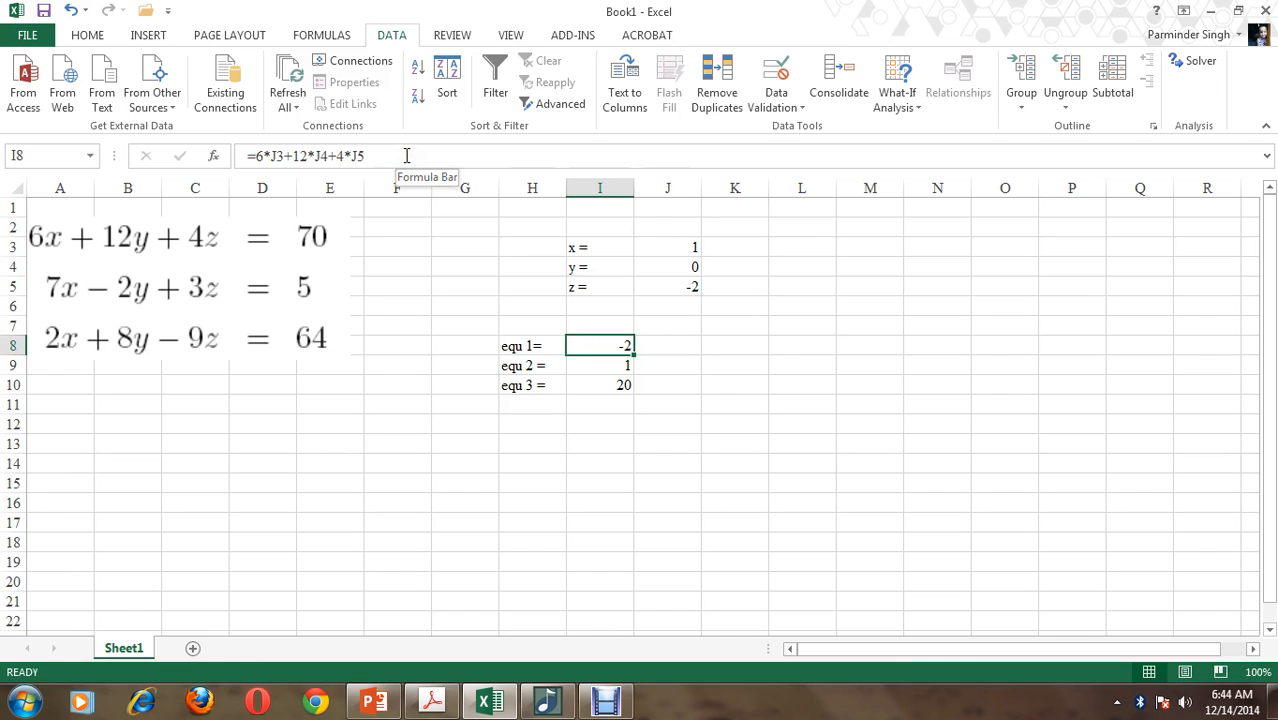
{"action": "key", "text": "Down"}
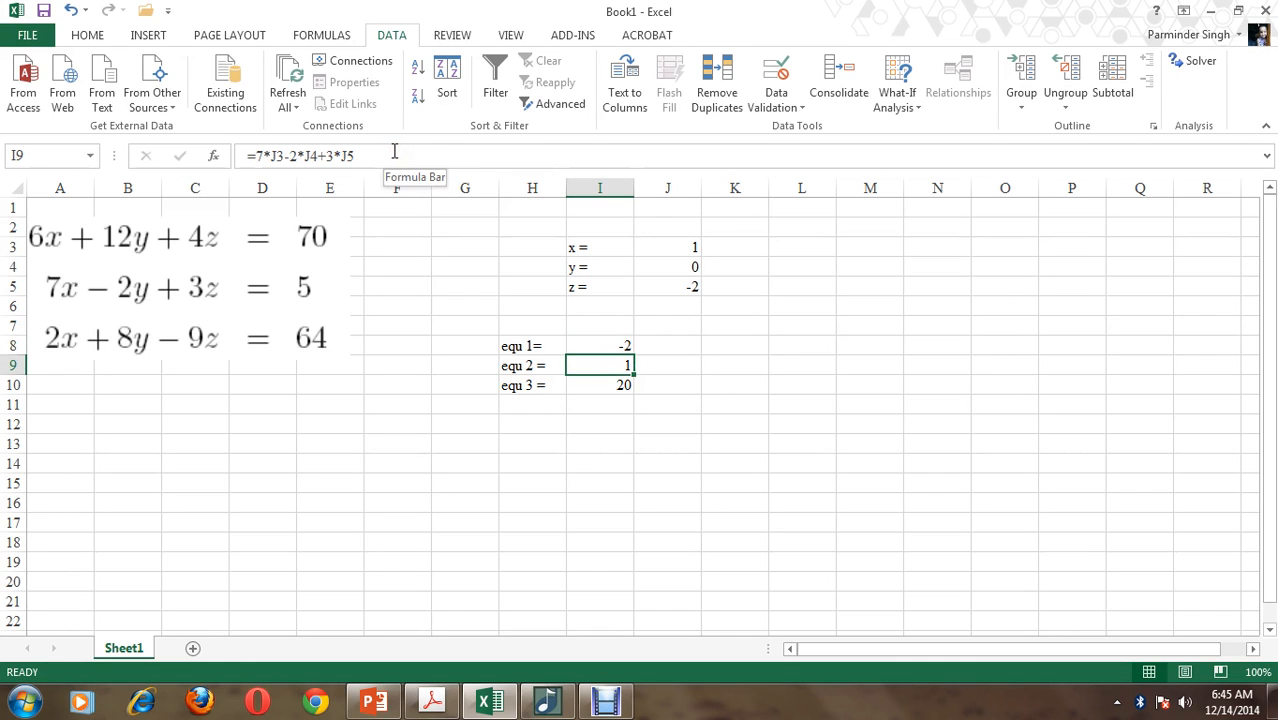
{"action": "key", "text": "Down"}
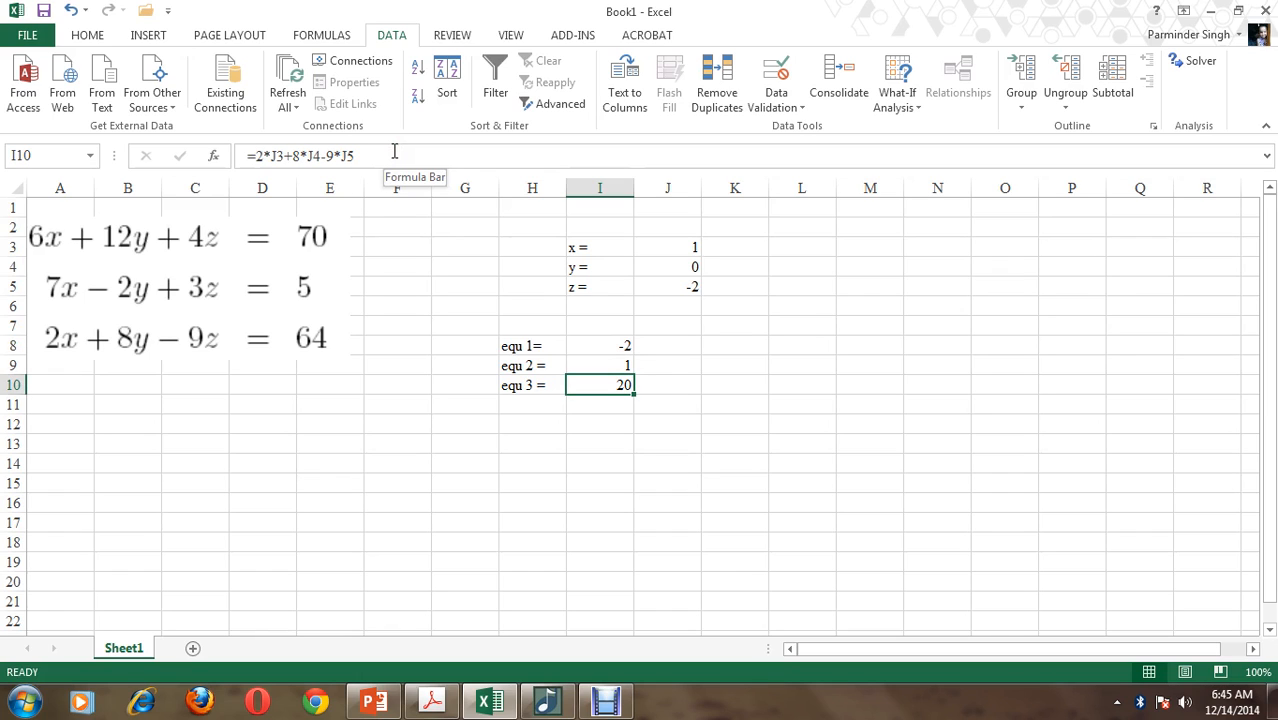
{"action": "key", "text": "Down"}
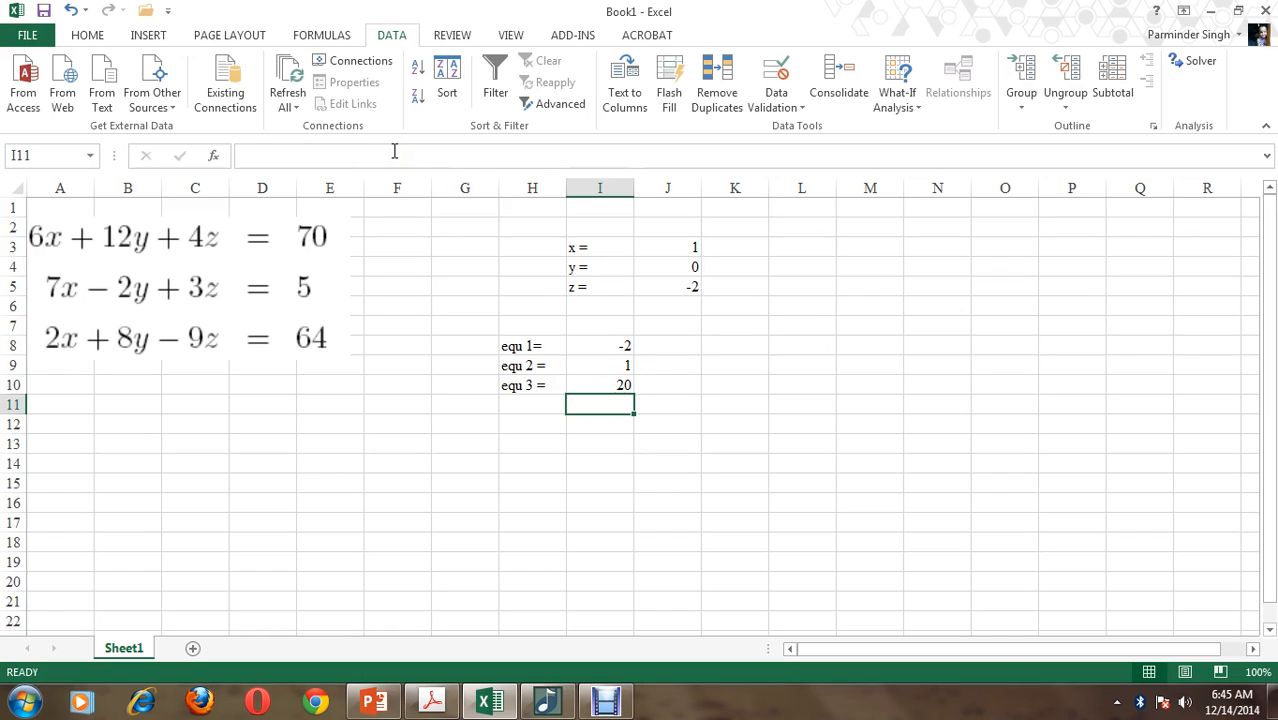
{"action": "left_click", "coordinate": [1072, 357]}
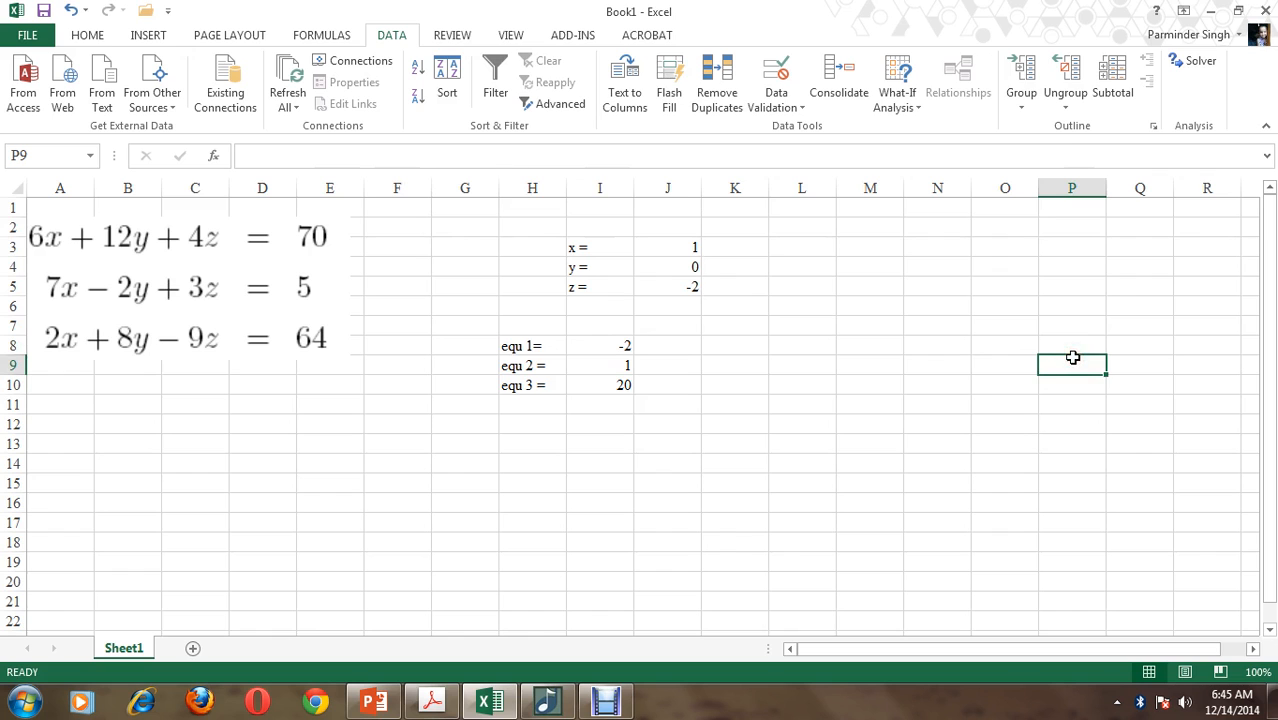
Open Solver, specify I8 as the objective cell and set the changing variable cells to J3:J5
{"action": "left_click", "coordinate": [1199, 66]}
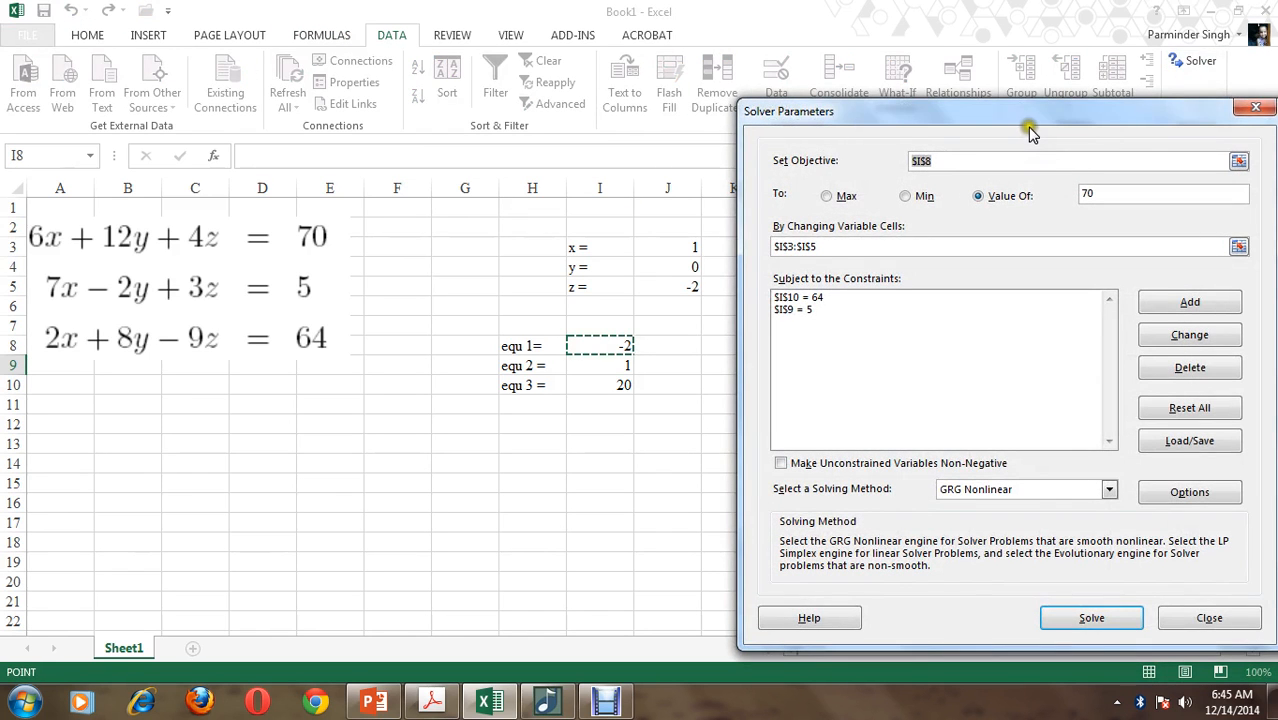
{"action": "left_click_drag", "start_coordinate": [1028, 118], "coordinate": [1059, 116]}
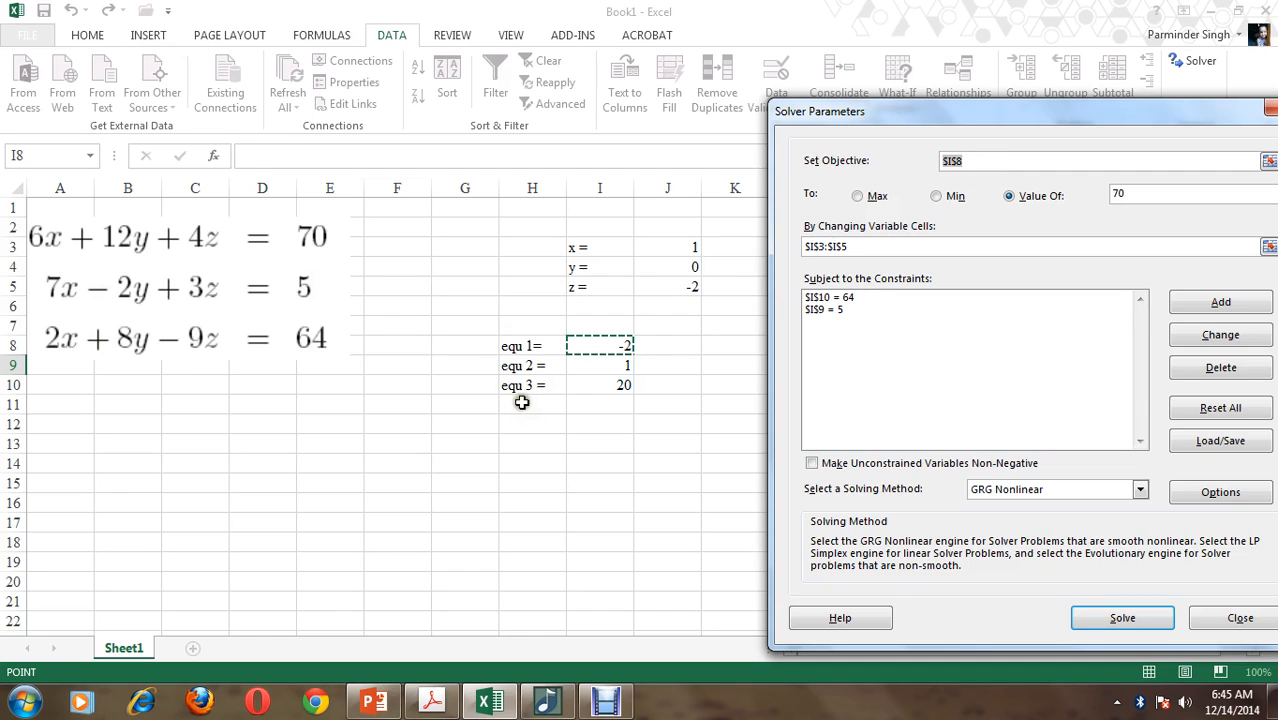
{"action": "left_click_drag", "start_coordinate": [964, 162], "coordinate": [938, 163]}
{"action": "left_click", "coordinate": [600, 346]}
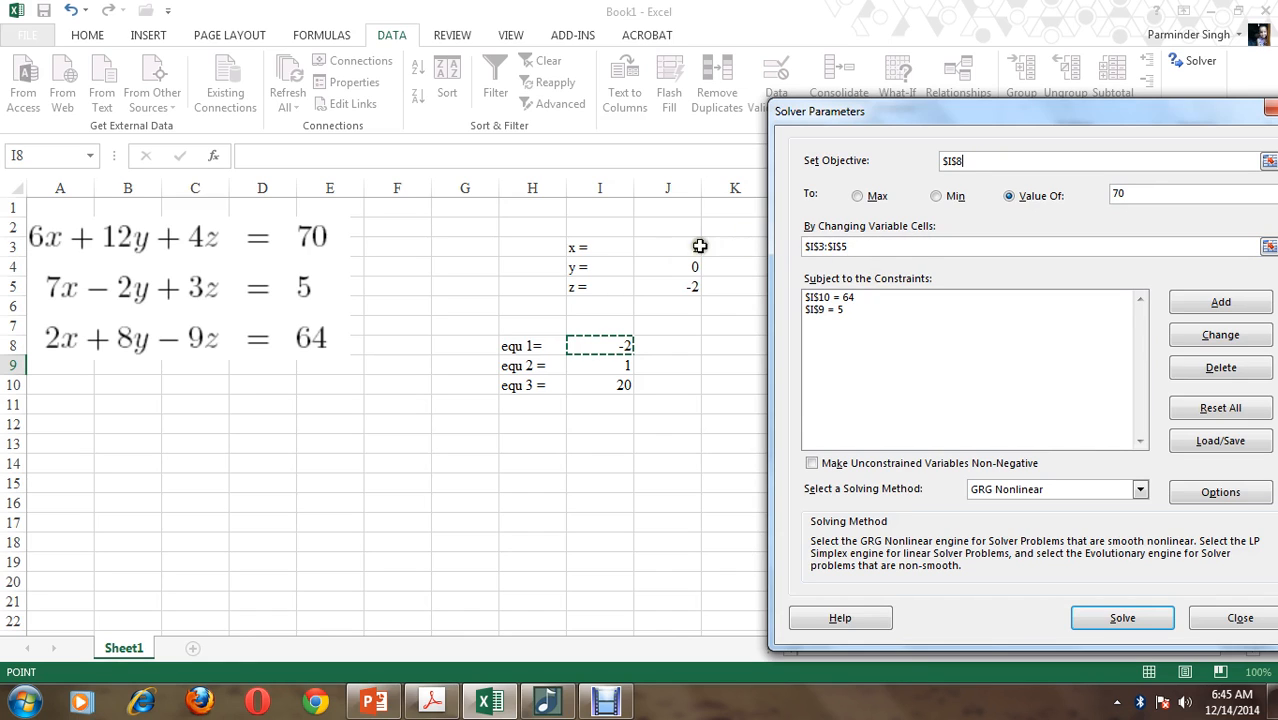
{"action": "left_click", "coordinate": [790, 248]}
{"action": "left_click_drag", "start_coordinate": [678, 245], "coordinate": [679, 286]}
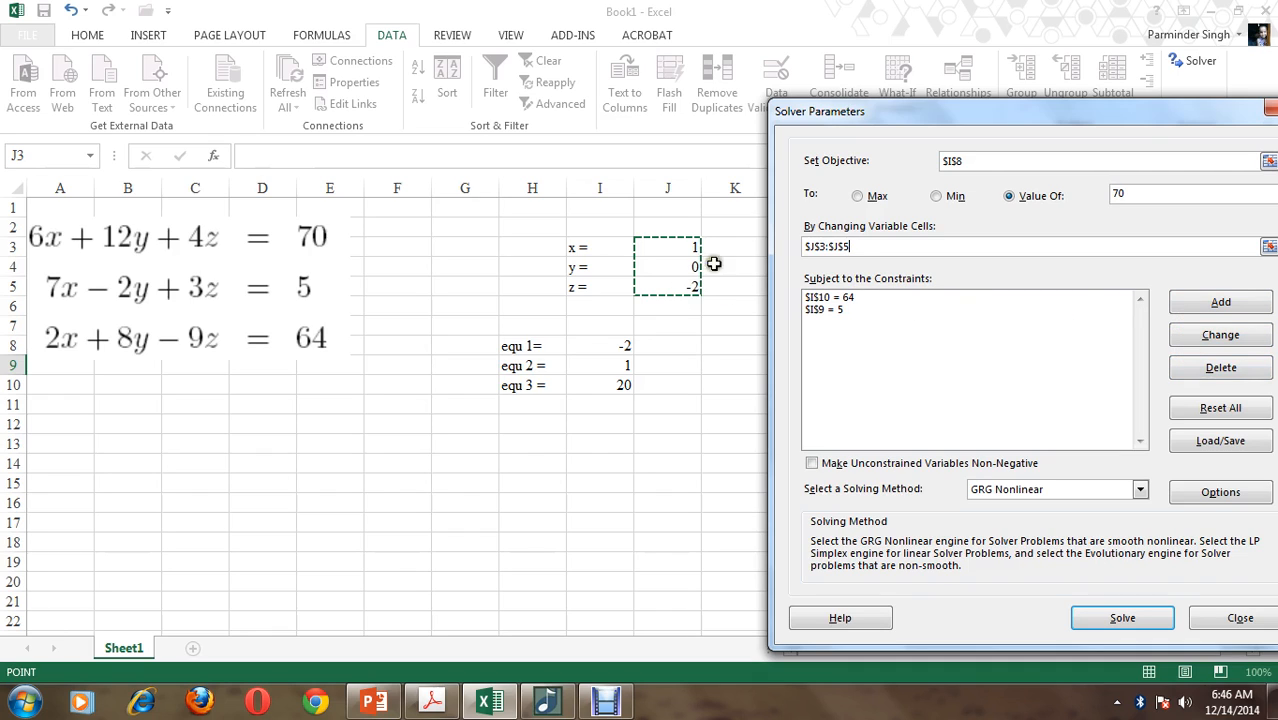
Delete both existing constraints, on I10 and I9, from the Solver parameters
{"action": "left_click", "coordinate": [815, 297]}
{"action": "left_click", "coordinate": [1182, 370]}
{"action": "left_click", "coordinate": [807, 297]}
{"action": "left_click", "coordinate": [1175, 365]}
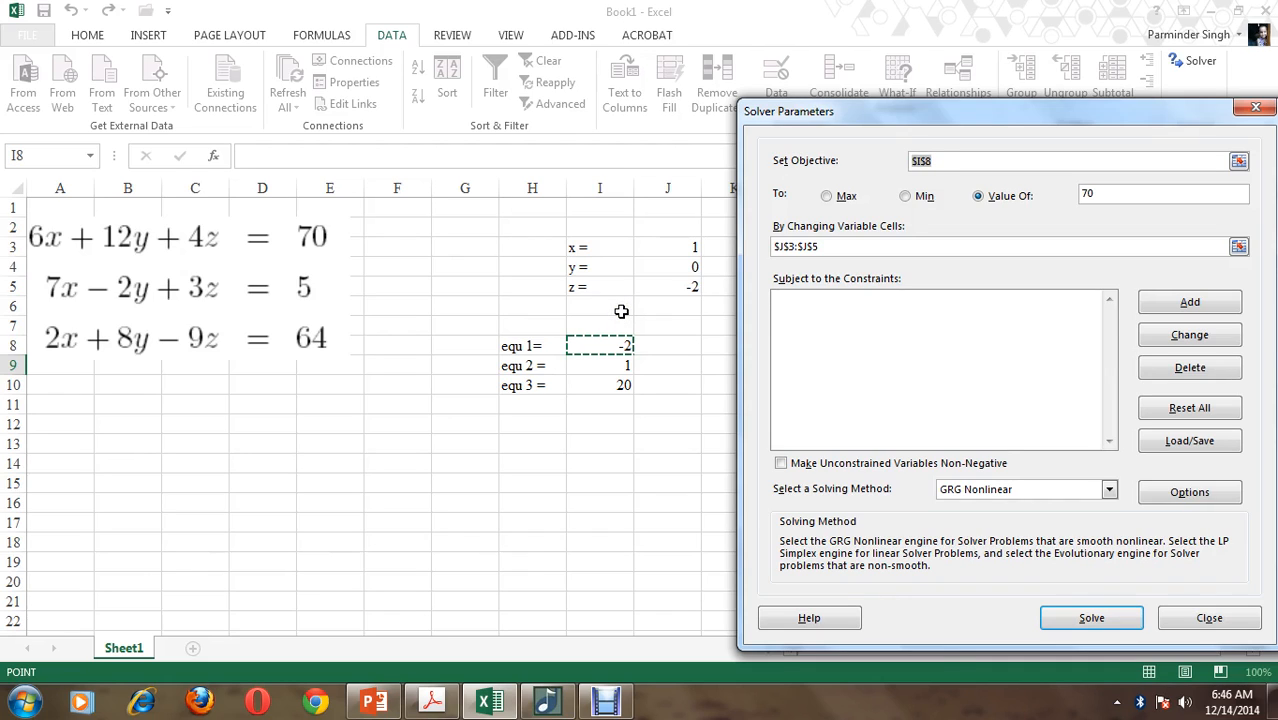
Add a Solver constraint requiring the second equation's cell I9 to equal 5
{"action": "left_click", "coordinate": [1187, 303]}
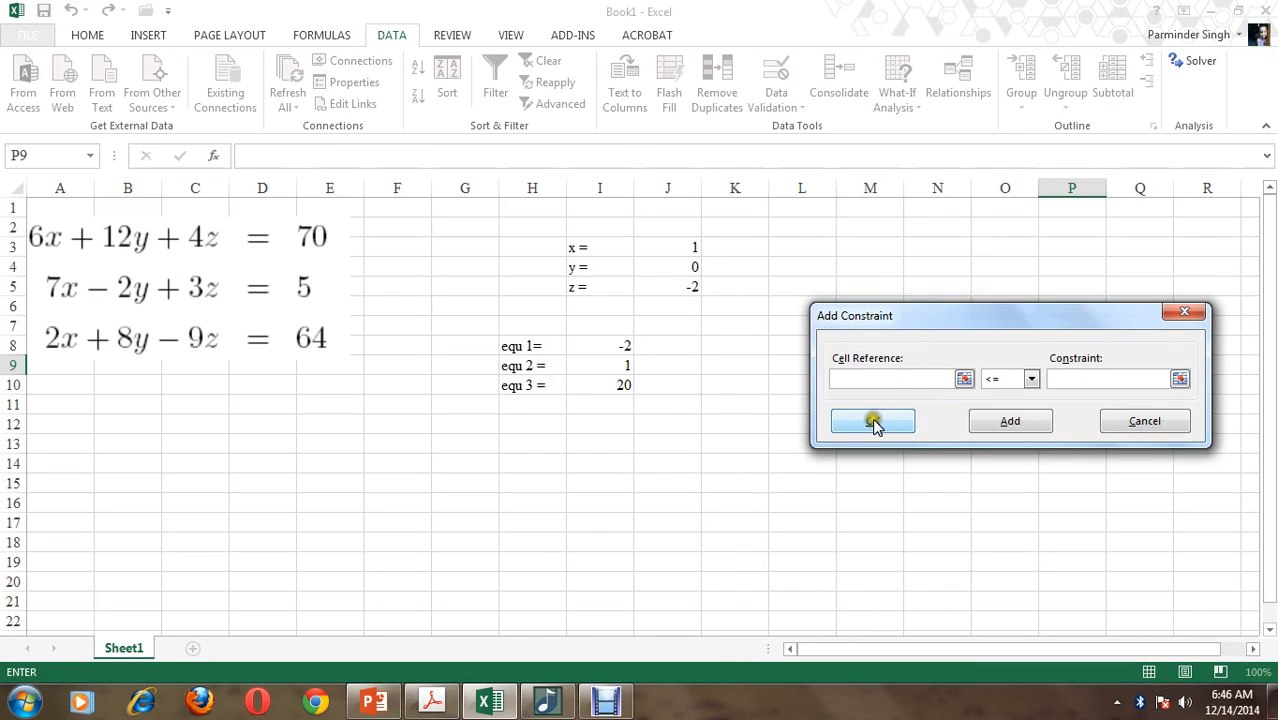
{"action": "left_click", "coordinate": [584, 366]}
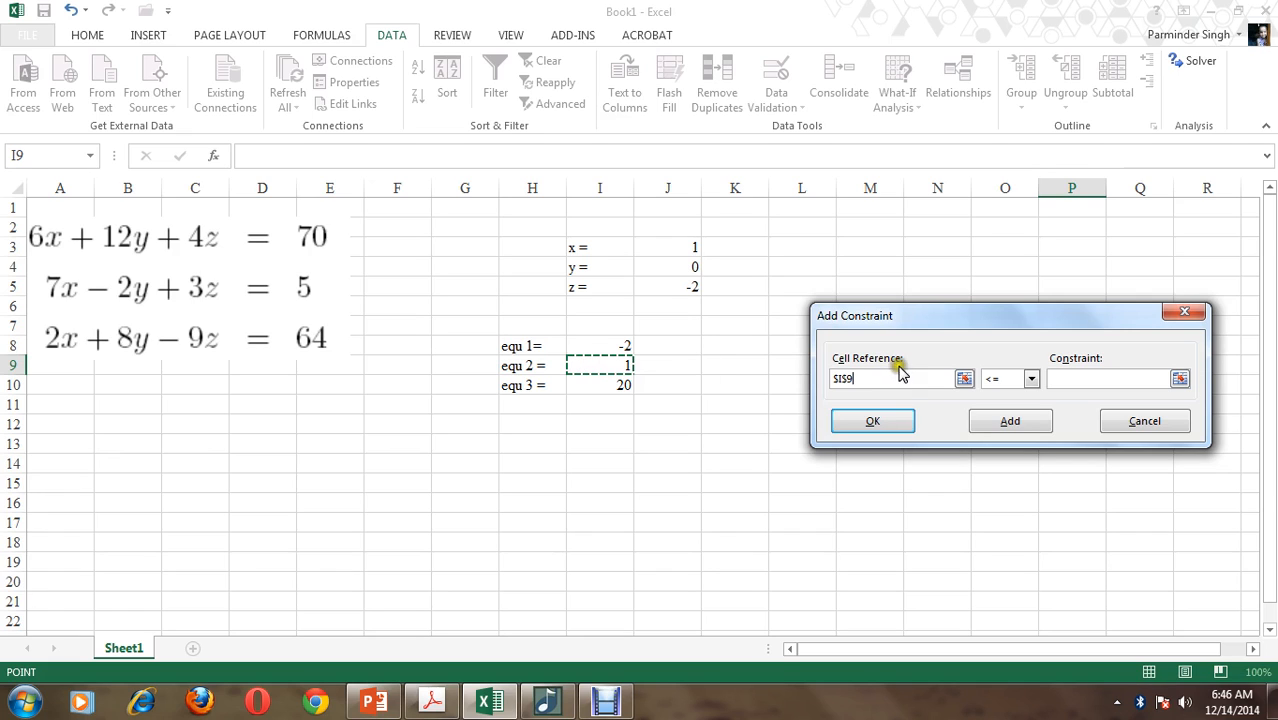
{"action": "left_click", "coordinate": [1000, 378]}
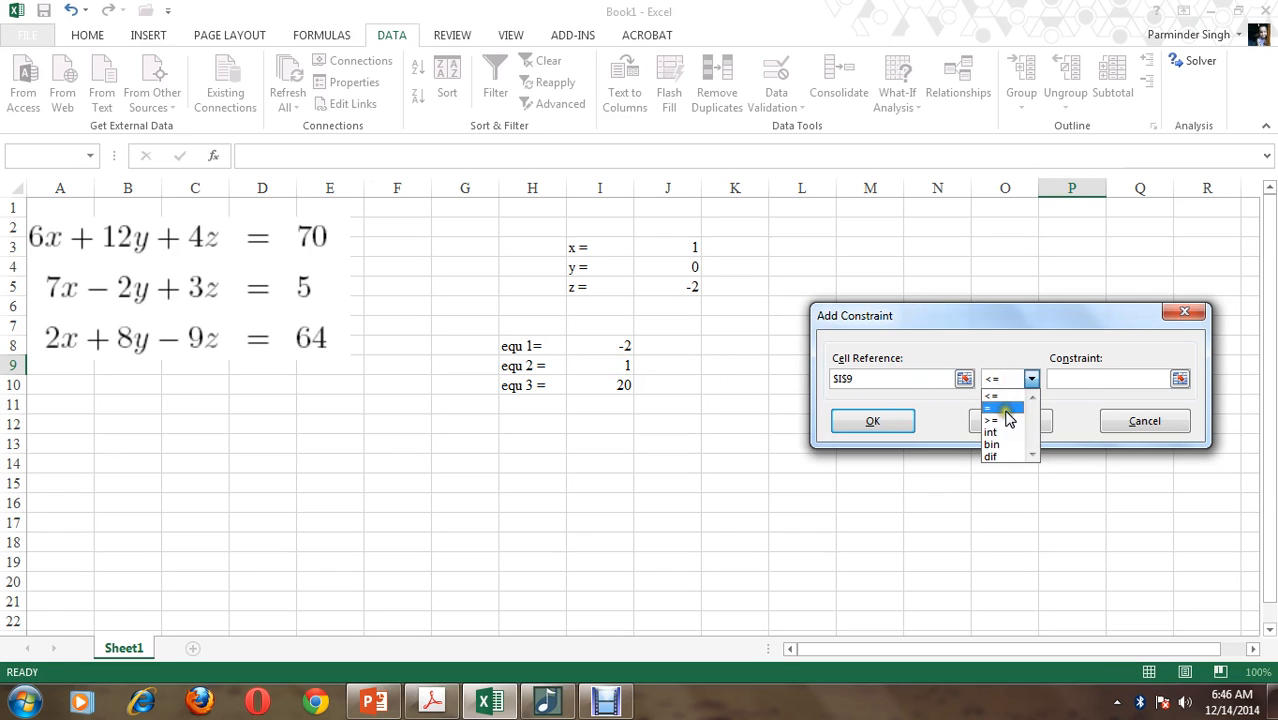
{"action": "left_click", "coordinate": [990, 408]}
{"action": "left_click", "coordinate": [1110, 378]}
{"action": "type", "text": "5"}
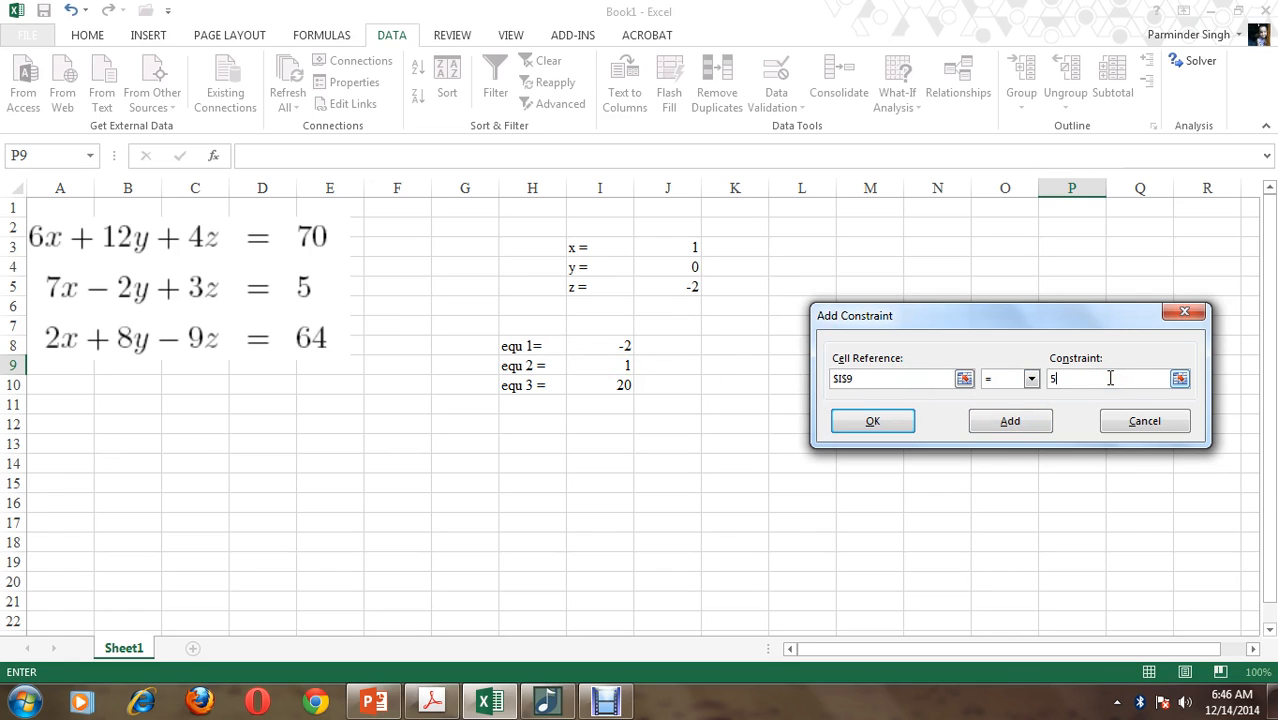
{"action": "left_click", "coordinate": [1010, 421]}
Add a Solver constraint requiring the third equation's cell I10 to equal 64 and return to the Solver parameters
{"action": "left_click", "coordinate": [588, 386]}
{"action": "left_click", "coordinate": [1031, 378]}
{"action": "left_click", "coordinate": [998, 410]}
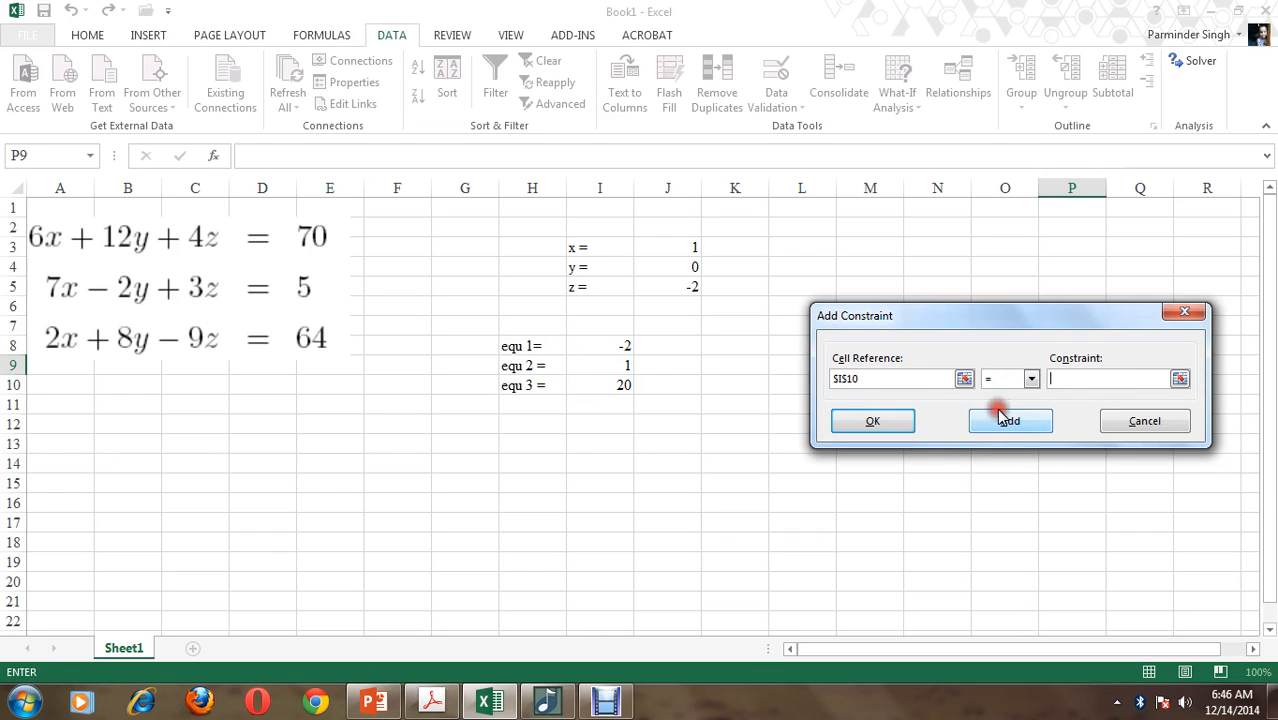
{"action": "left_click", "coordinate": [1108, 379]}
{"action": "type", "text": "64"}
{"action": "left_click", "coordinate": [885, 418]}
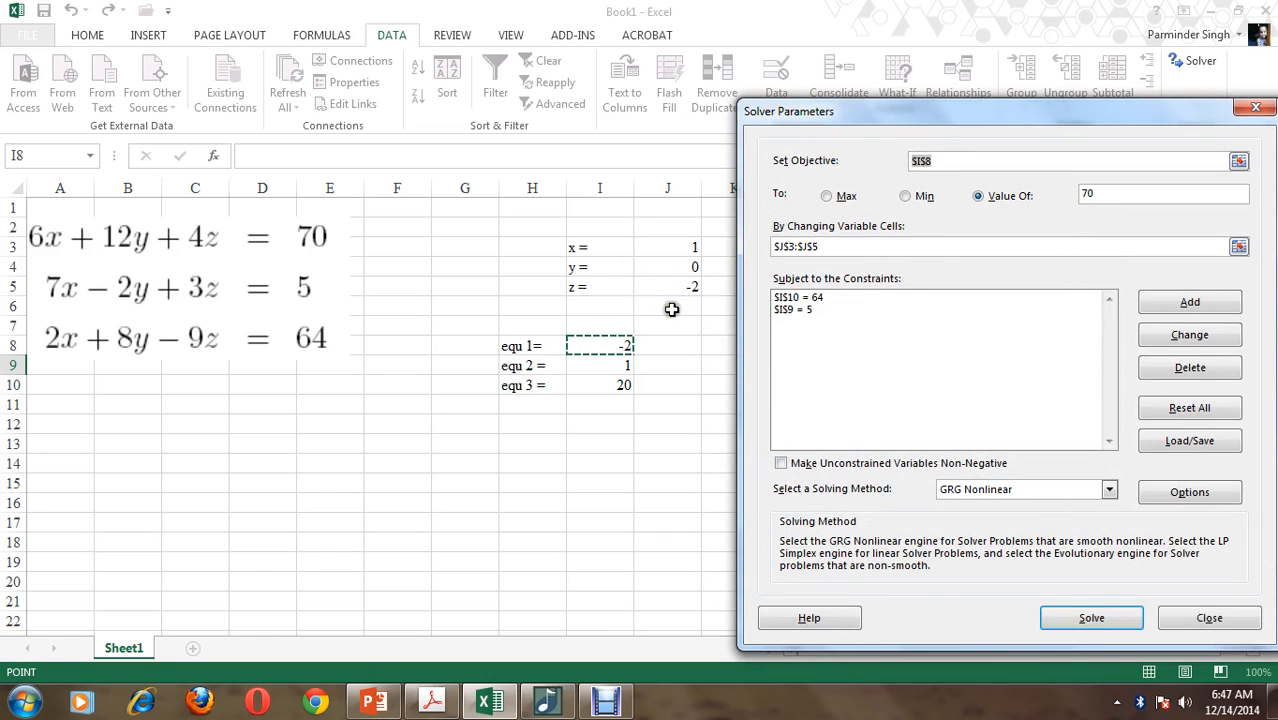
Solve the system with Solver and keep the Solver solution on the worksheet
{"action": "left_click", "coordinate": [1066, 622]}
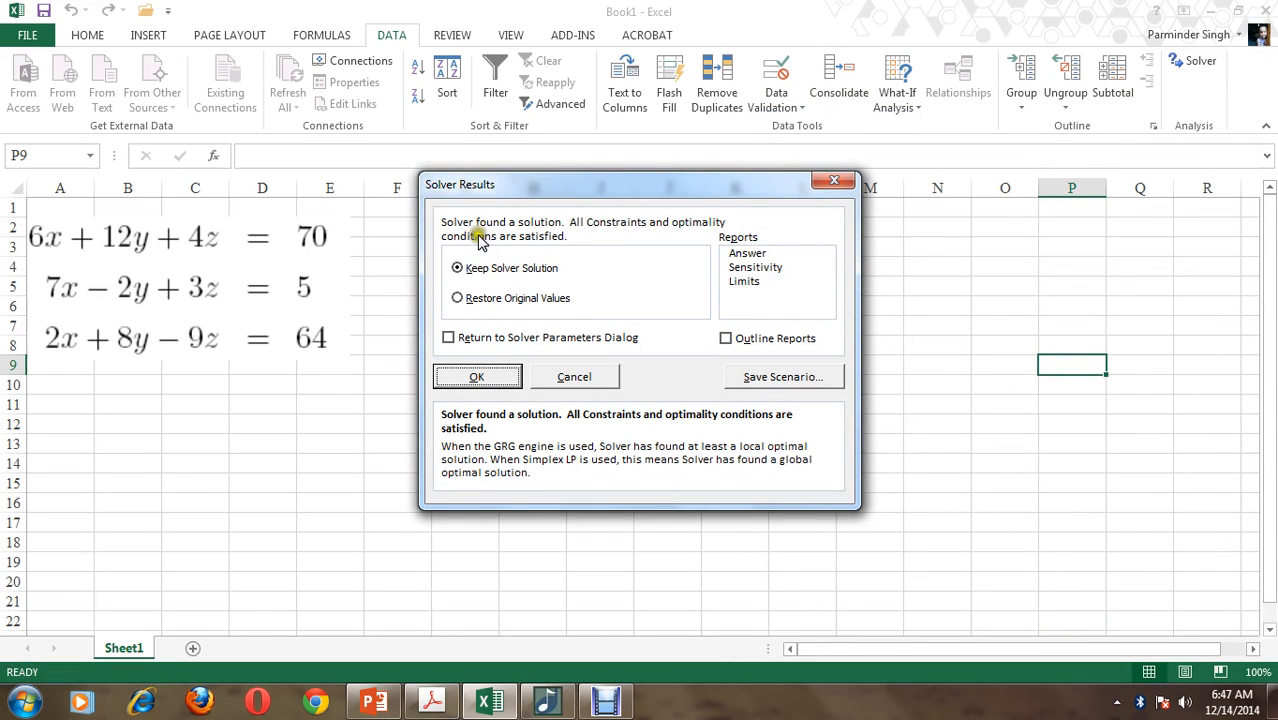
{"action": "left_click", "coordinate": [478, 377]}
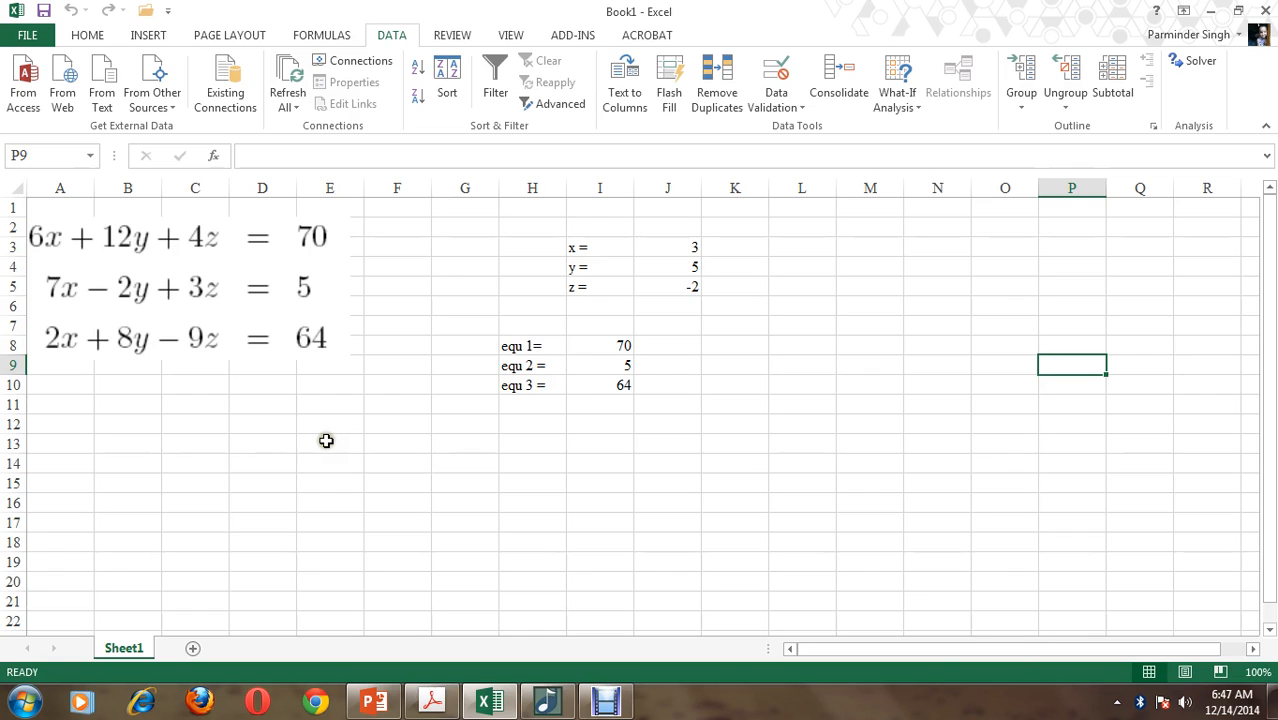
Fill the range G2:K10 around the variables and equations with yellow
{"action": "left_click_drag", "start_coordinate": [459, 223], "coordinate": [732, 389]}
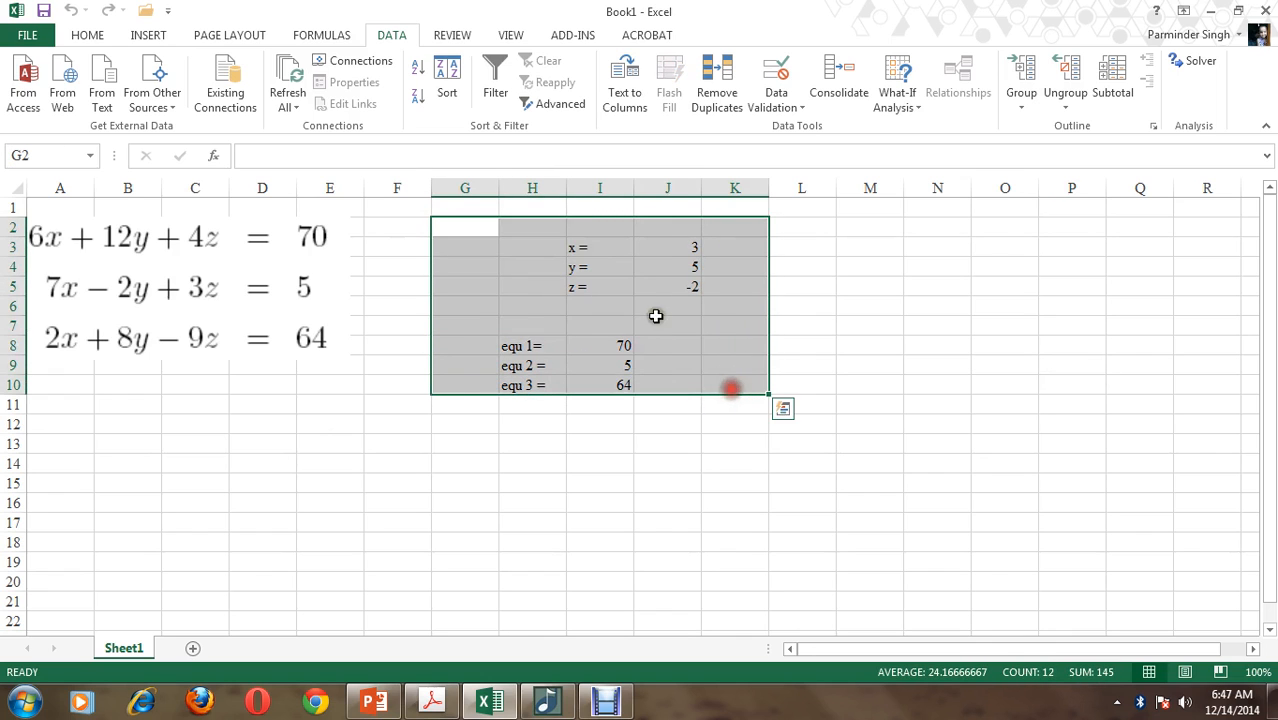
{"action": "left_click", "coordinate": [88, 34]}
{"action": "left_click", "coordinate": [285, 101]}
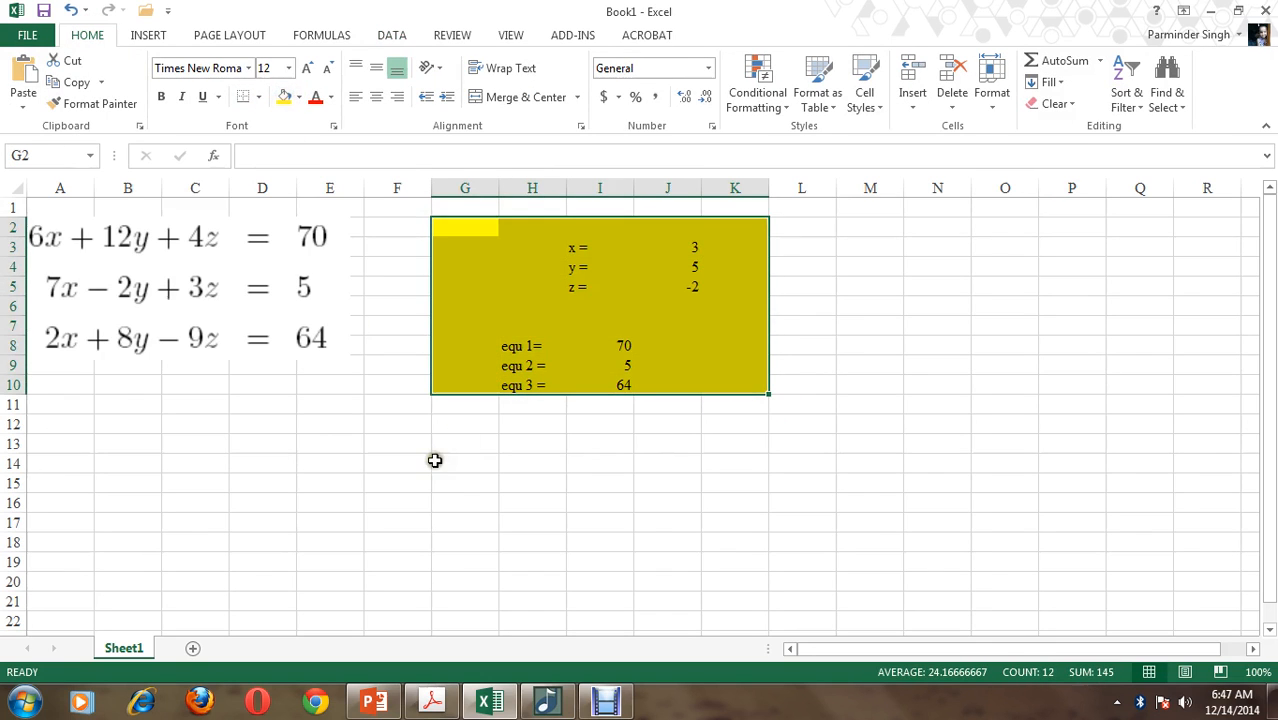
Enter the first equation's coefficients 6, 12 and 4 in F13:H13
{"action": "left_click", "coordinate": [424, 450]}
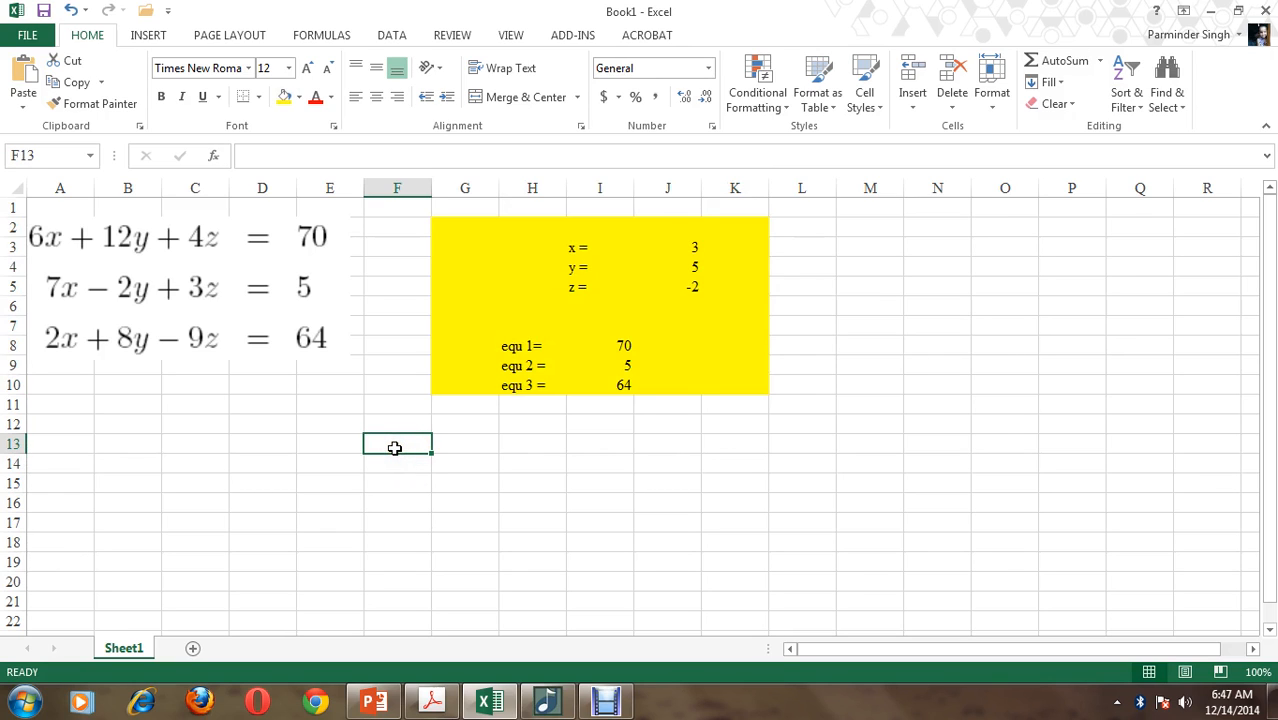
{"action": "type", "text": "6"}
{"action": "key", "text": "Tab"}
{"action": "type", "text": "12"}
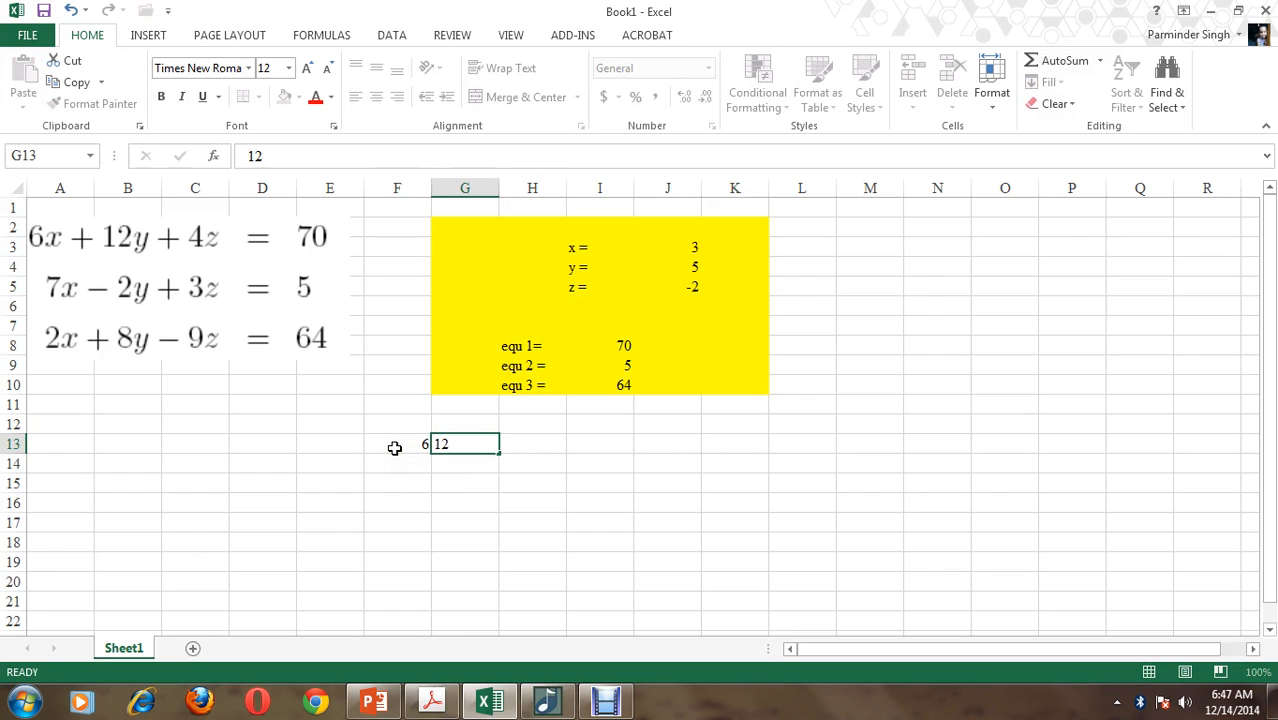
{"action": "key", "text": "Tab"}
{"action": "type", "text": "4"}
{"action": "key", "text": "Return"}
Enter the second equation's coefficients 7, -2 and 3 in F14:H14
{"action": "type", "text": "7"}
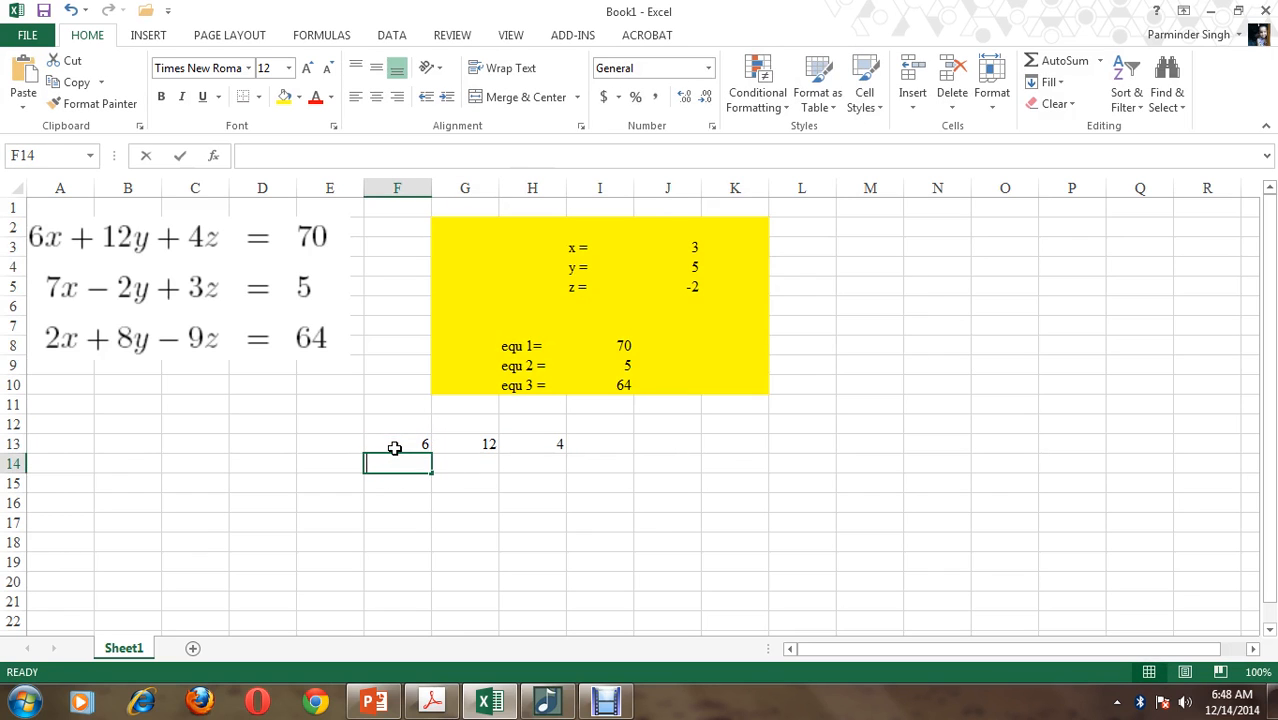
{"action": "key", "text": "Tab"}
{"action": "type", "text": "-2"}
{"action": "key", "text": "Tab"}
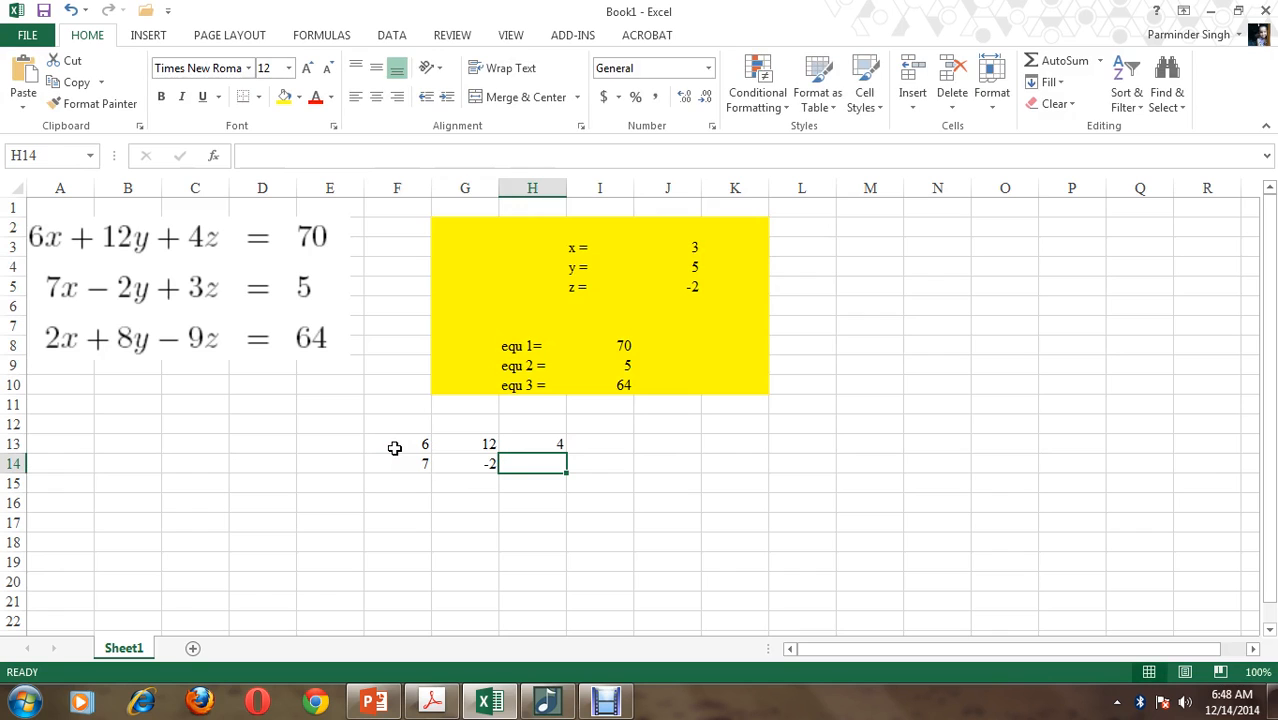
{"action": "type", "text": "3"}
{"action": "key", "text": "Return"}
Enter the third equation's coefficients 2, 8 and -9 in F15:H15
{"action": "type", "text": "2"}
{"action": "key", "text": "Tab"}
{"action": "type", "text": "8"}
{"action": "key", "text": "Tab"}
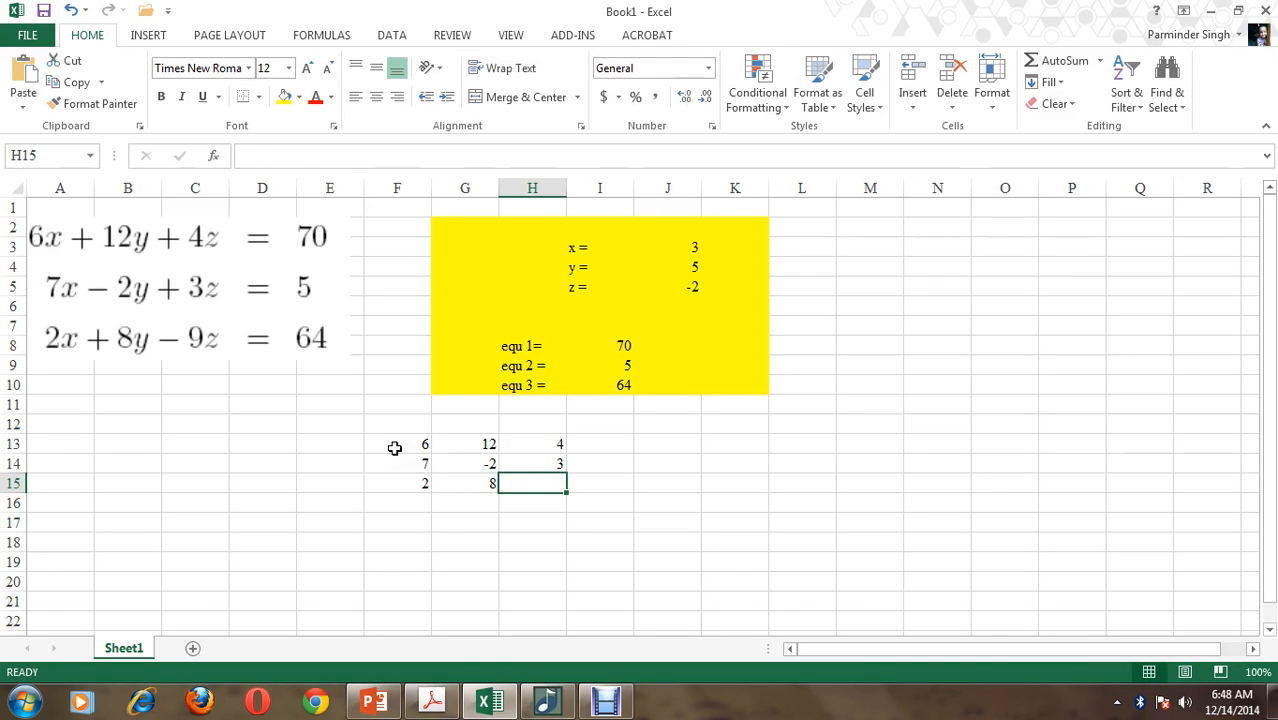
{"action": "type", "text": "-9"}
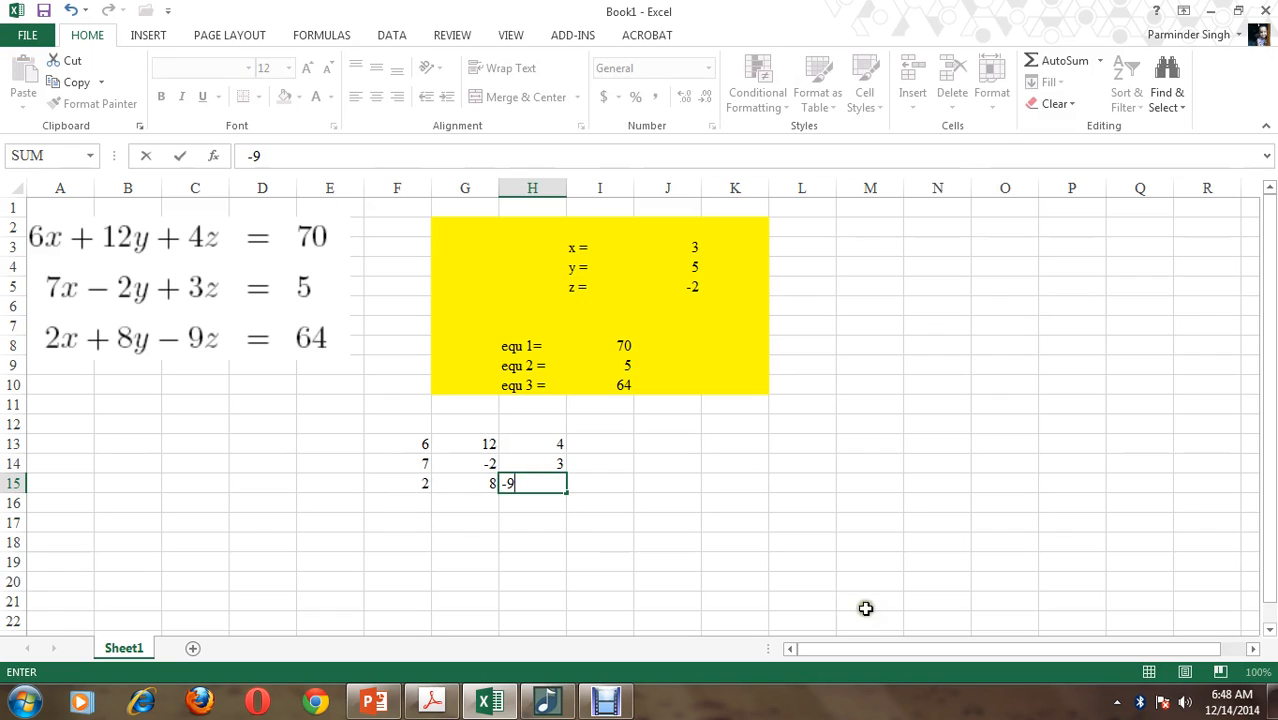
{"action": "left_click", "coordinate": [843, 549]}
Enter the equations' right-hand constants 70, 5 and 64 in K13:K15
{"action": "left_click_drag", "start_coordinate": [402, 446], "coordinate": [540, 487]}
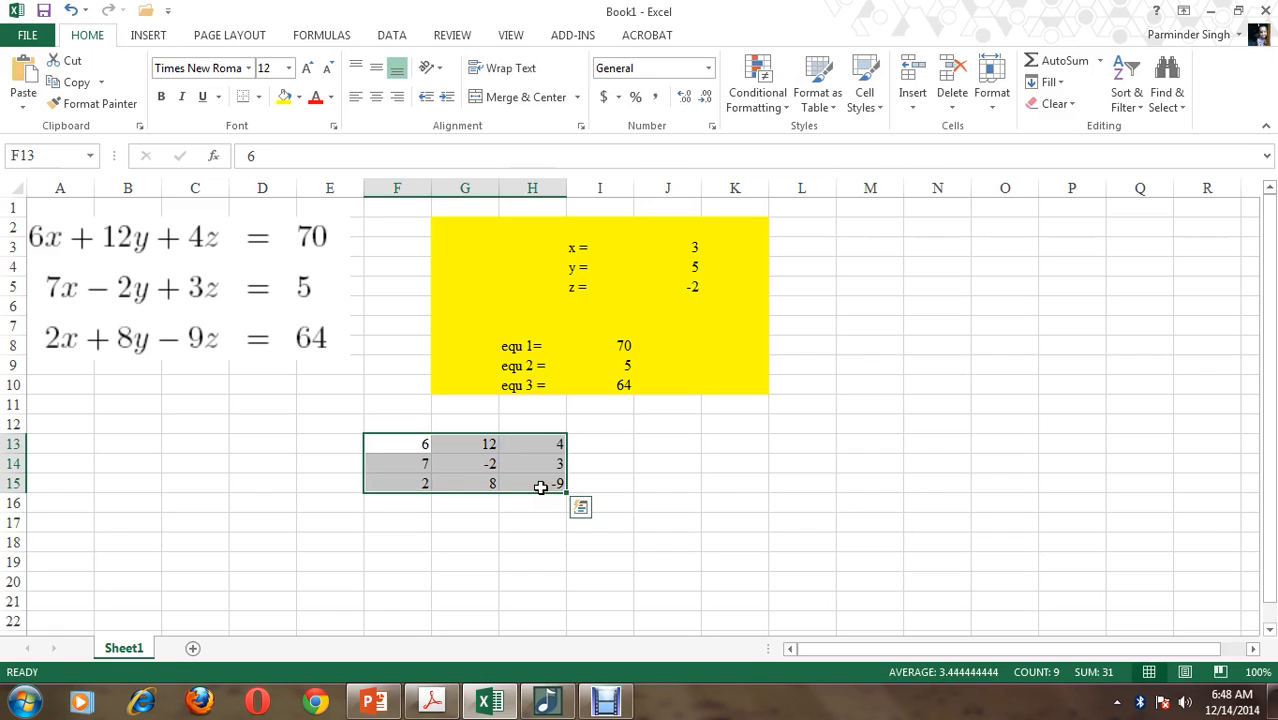
{"action": "left_click", "coordinate": [741, 442]}
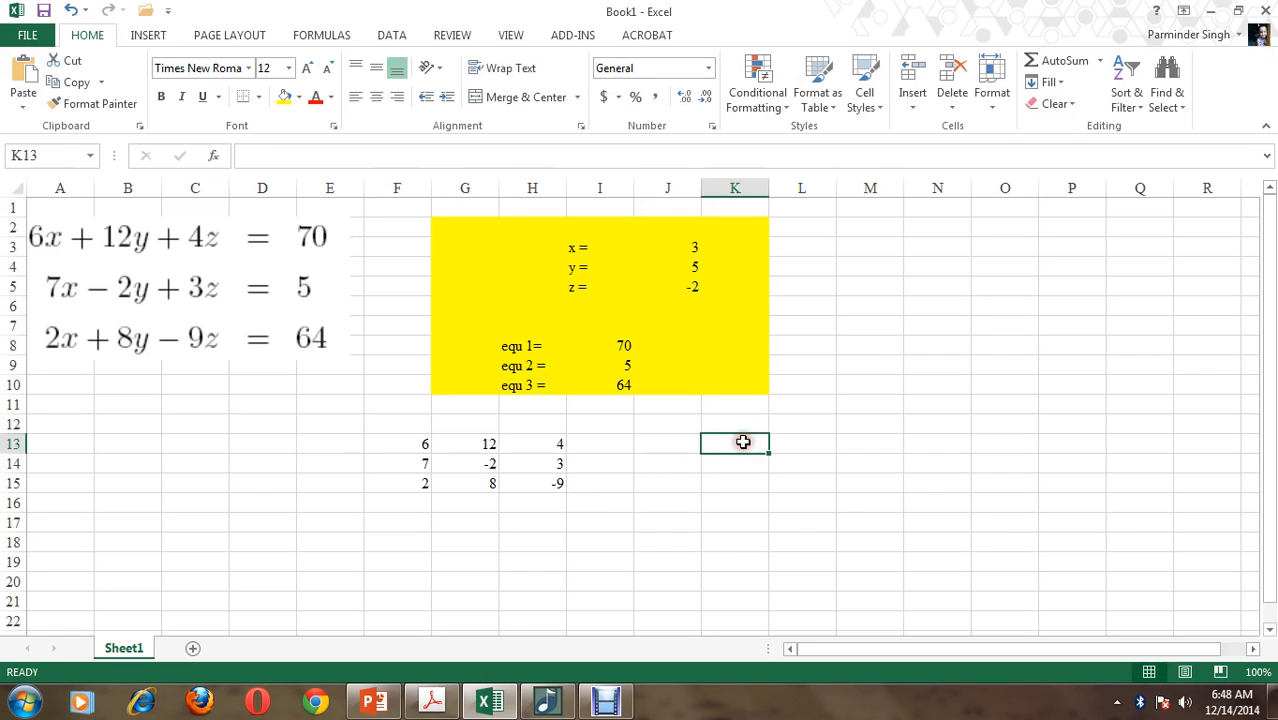
{"action": "type", "text": "70"}
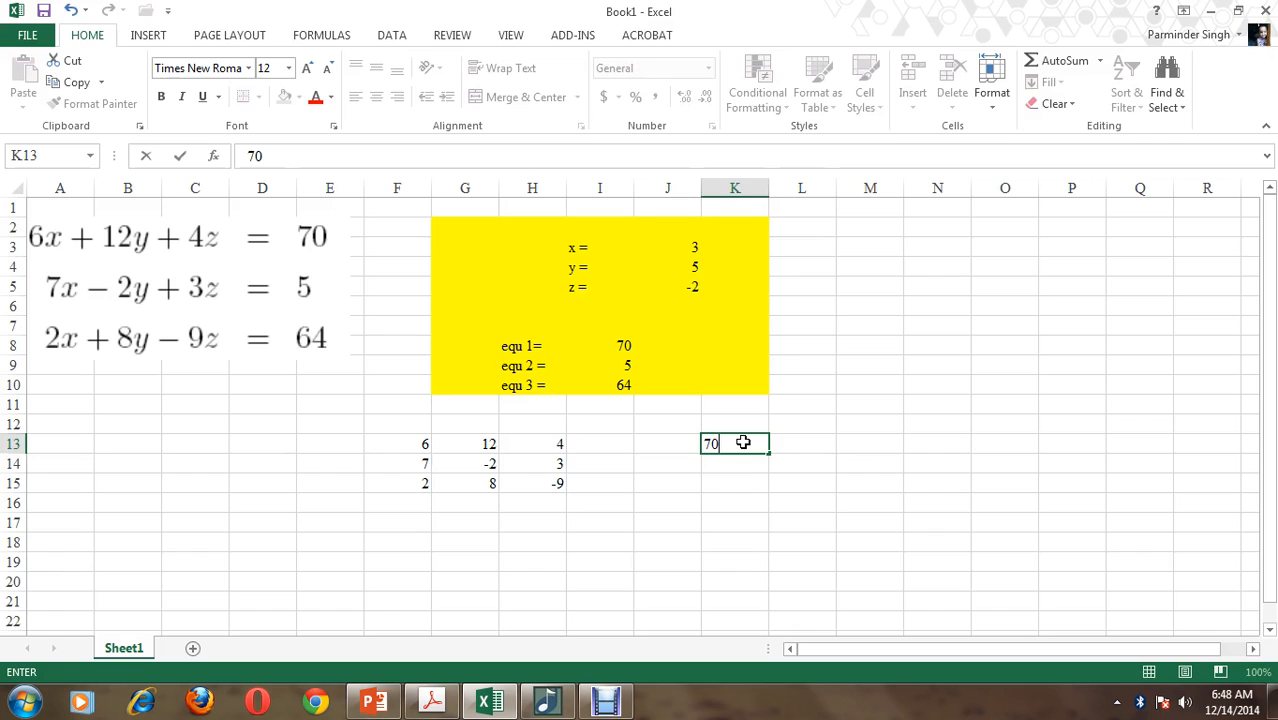
{"action": "key", "text": "Return"}
{"action": "type", "text": "5"}
{"action": "key", "text": "Return"}
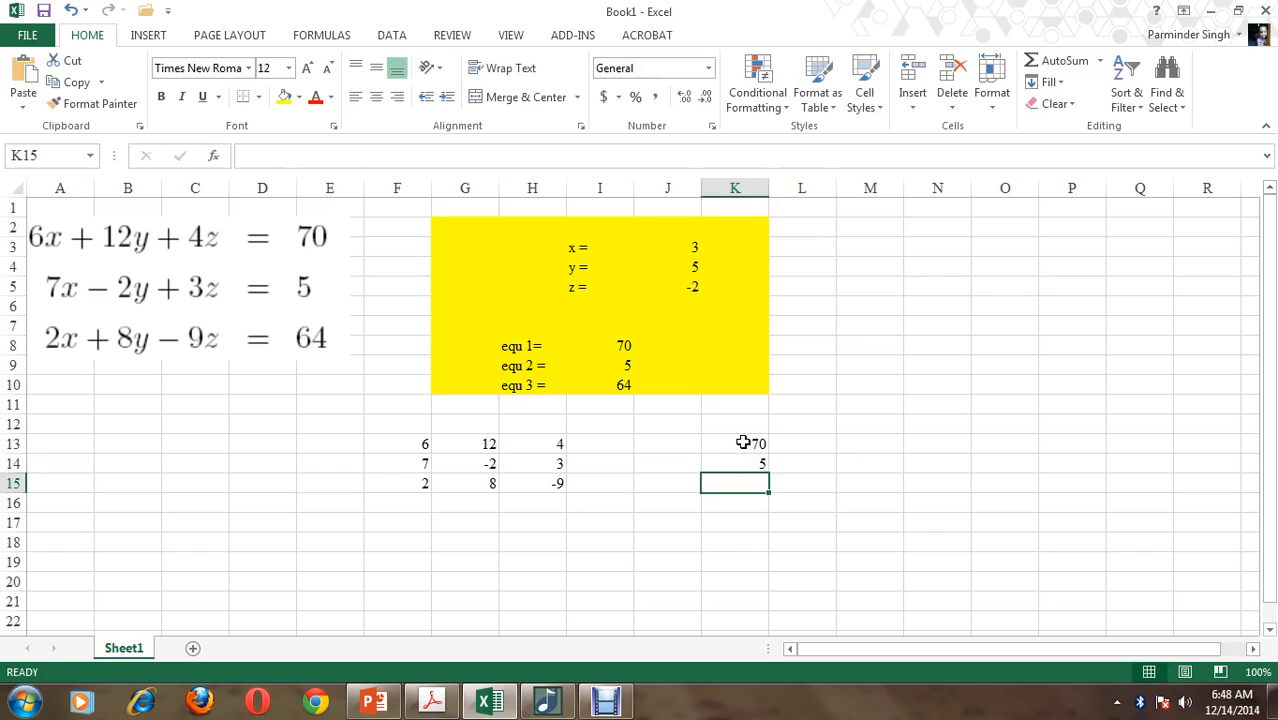
{"action": "type", "text": "64"}
{"action": "key", "text": "Return"}
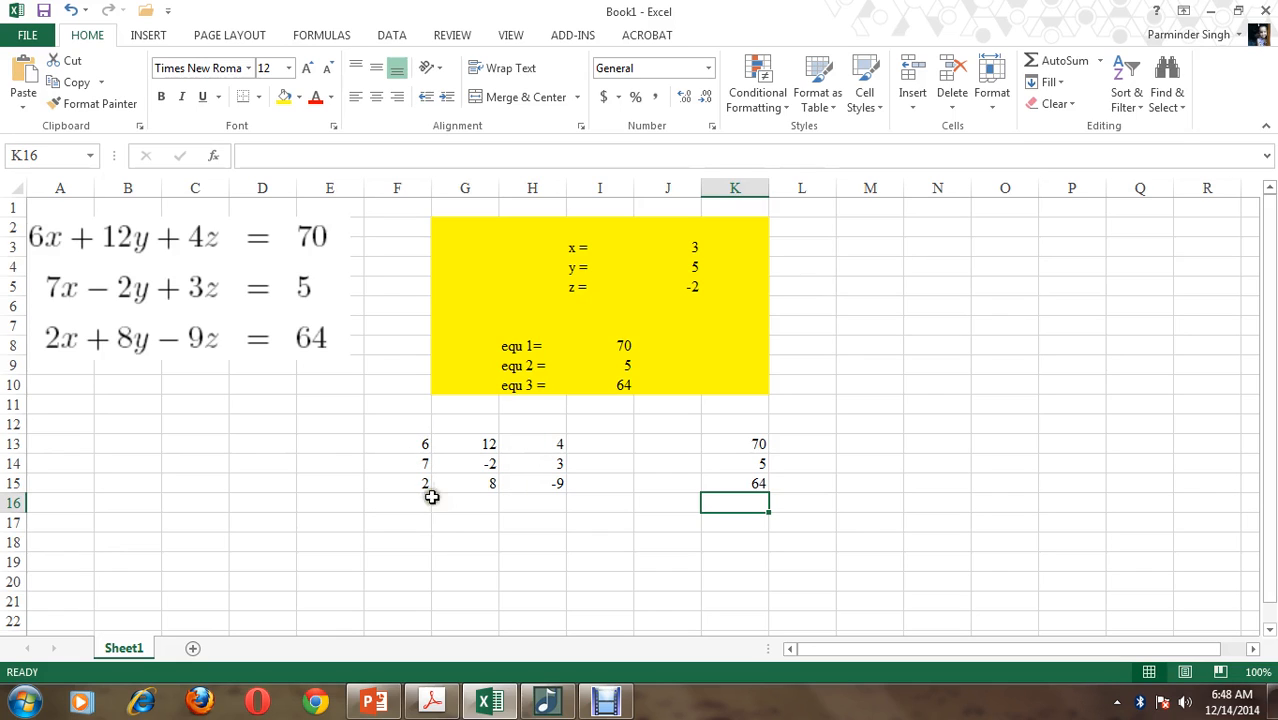
Merge and center F12:H12 above the coefficient matrix, label it "A", and label the constants column "B" in K12
{"action": "left_click_drag", "start_coordinate": [428, 414], "coordinate": [531, 424]}
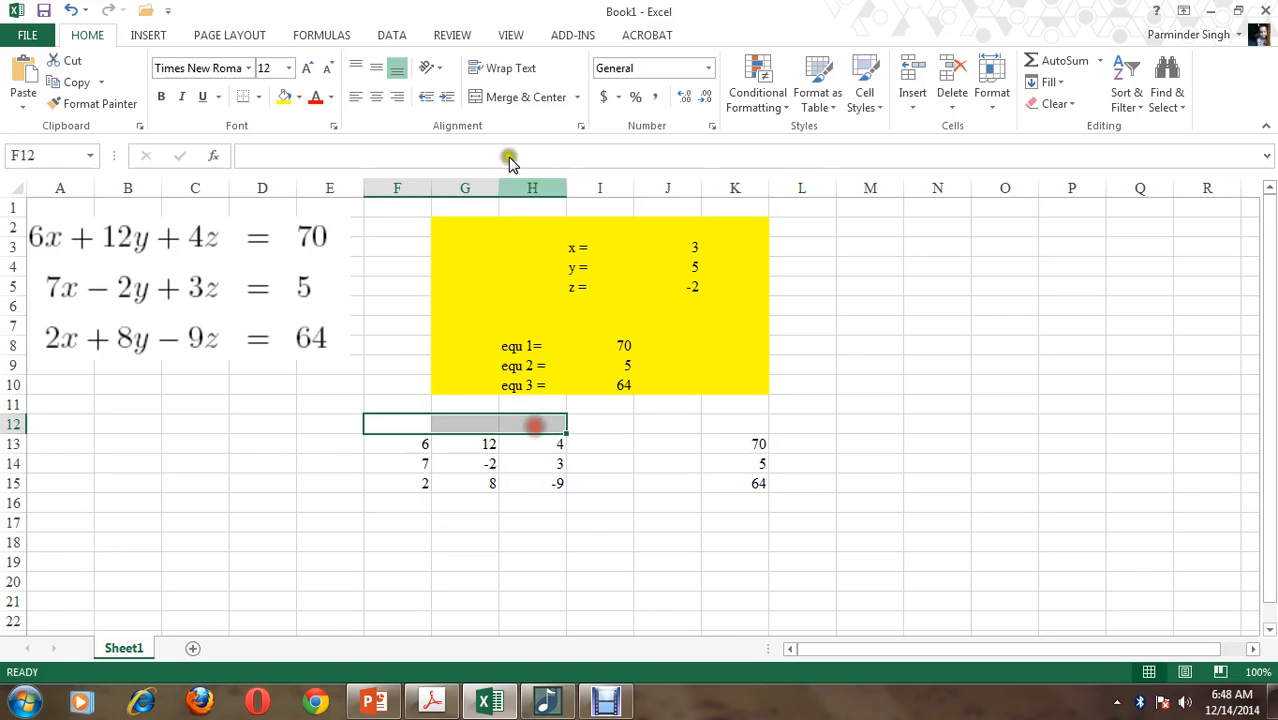
{"action": "left_click", "coordinate": [512, 97]}
{"action": "type", "text": "A"}
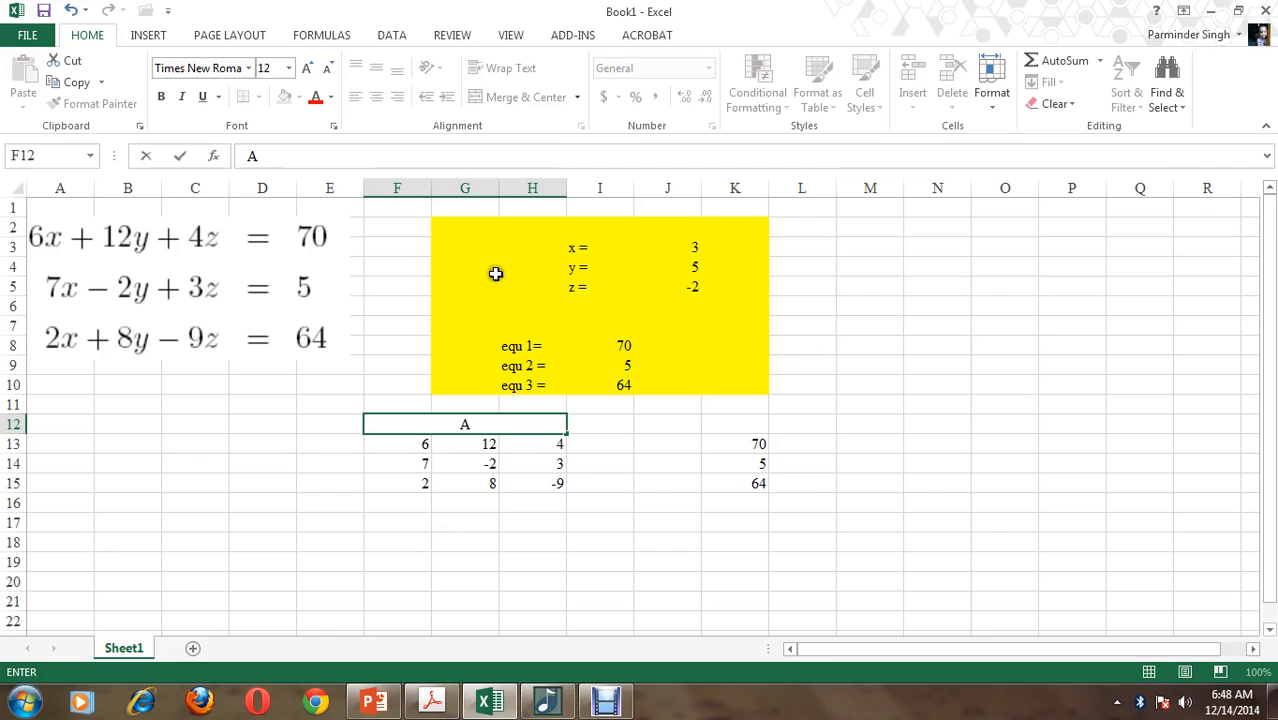
{"action": "left_click", "coordinate": [739, 421]}
{"action": "type", "text": "B"}
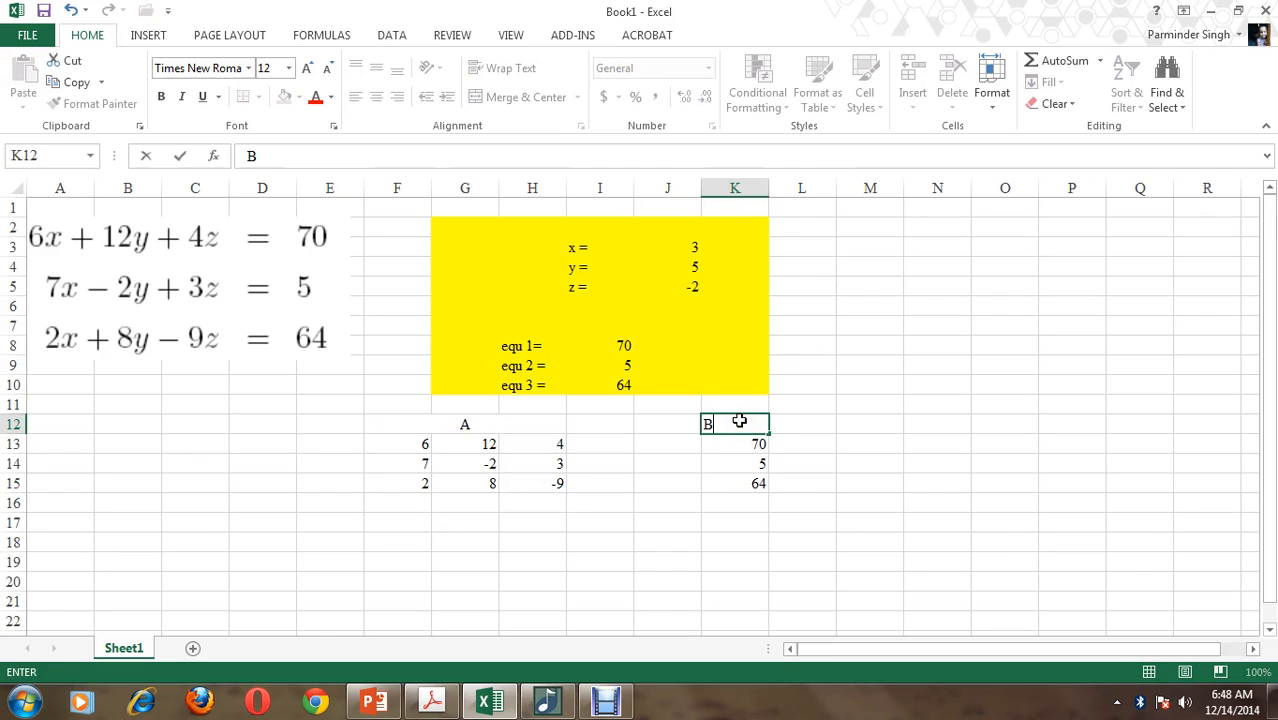
{"action": "left_click", "coordinate": [855, 420]}
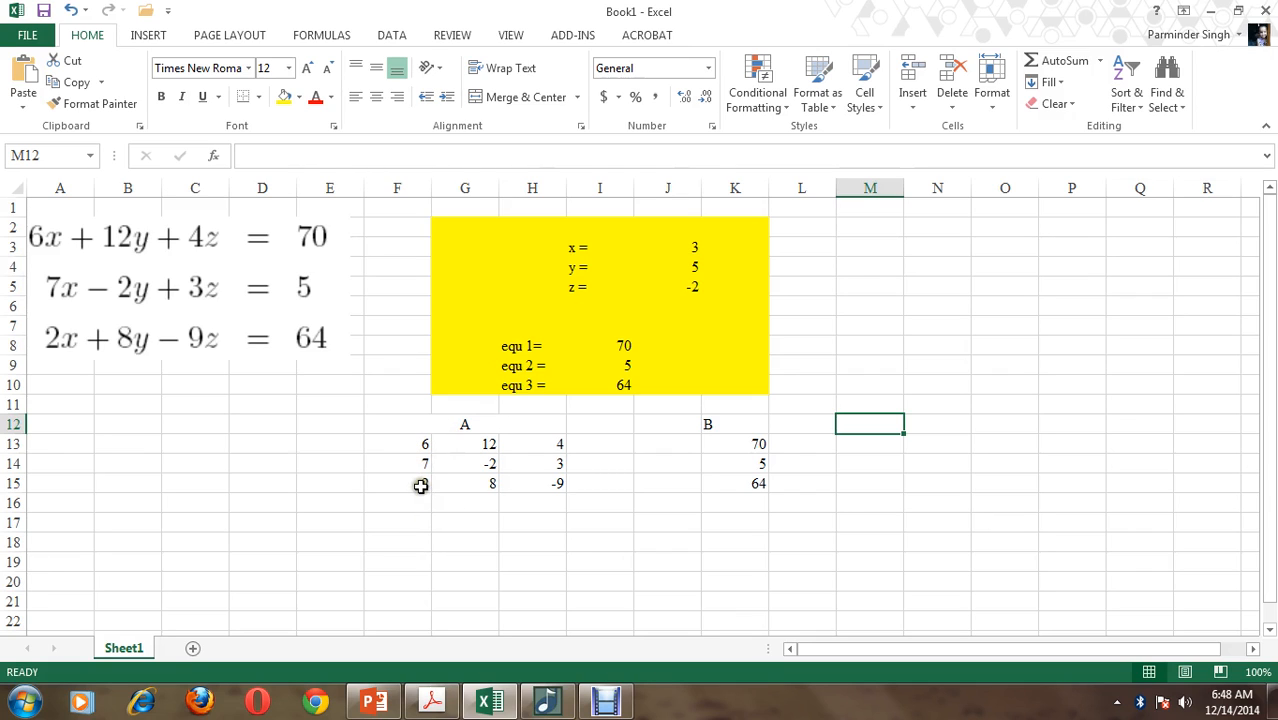
Try =MINVERSE(F13:H15) as an ordinary formula in the range F17:H19, and clear the entry from F17
{"action": "left_click_drag", "start_coordinate": [403, 526], "coordinate": [532, 559]}
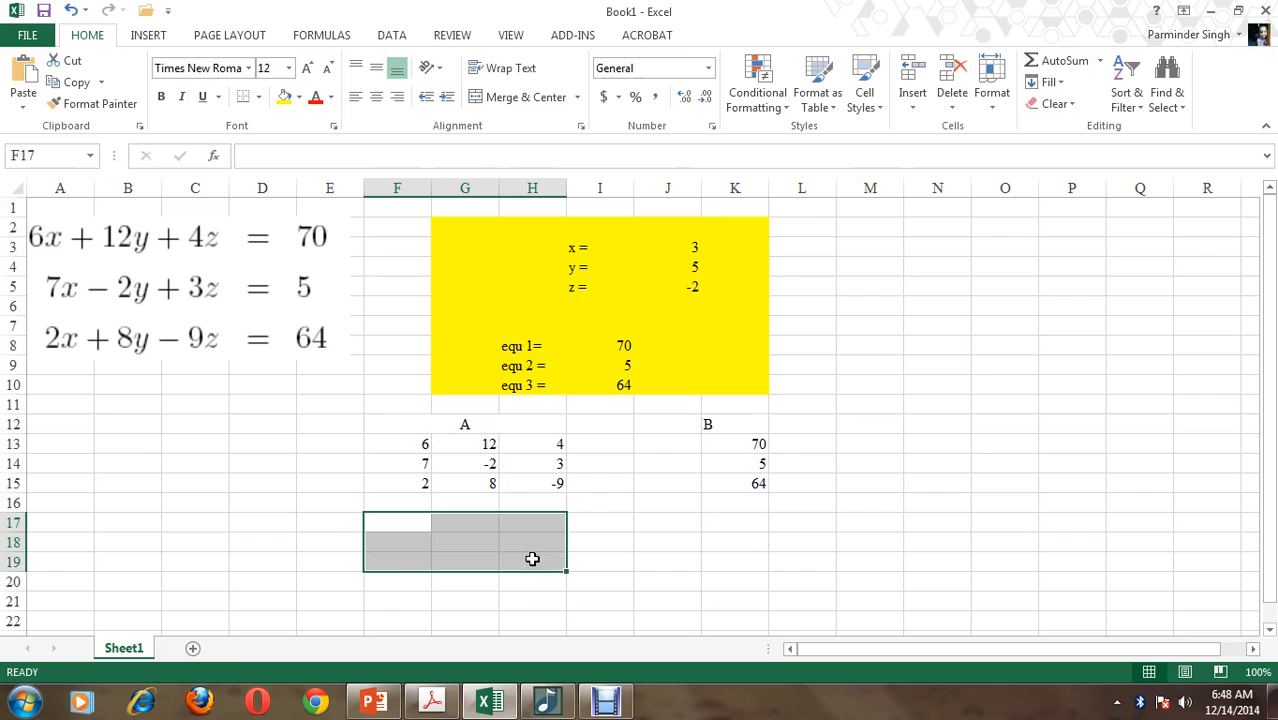
{"action": "type", "text": "="}
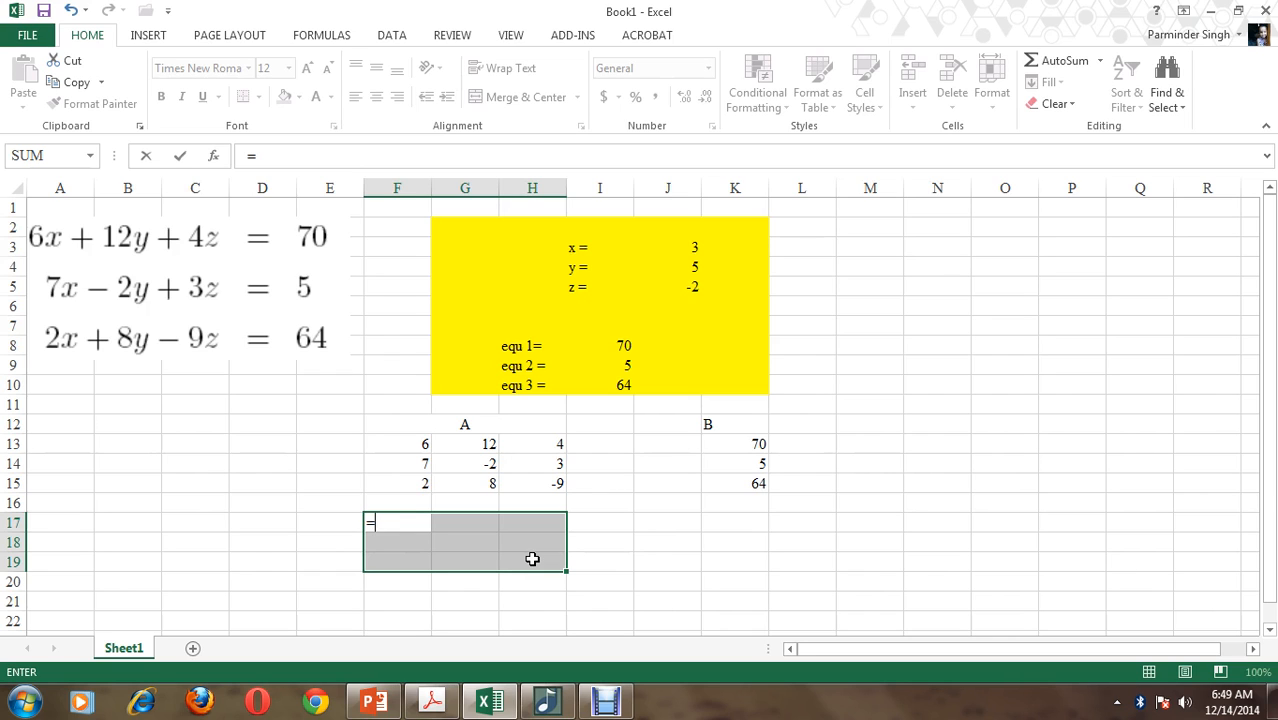
{"action": "type", "text": "m"}
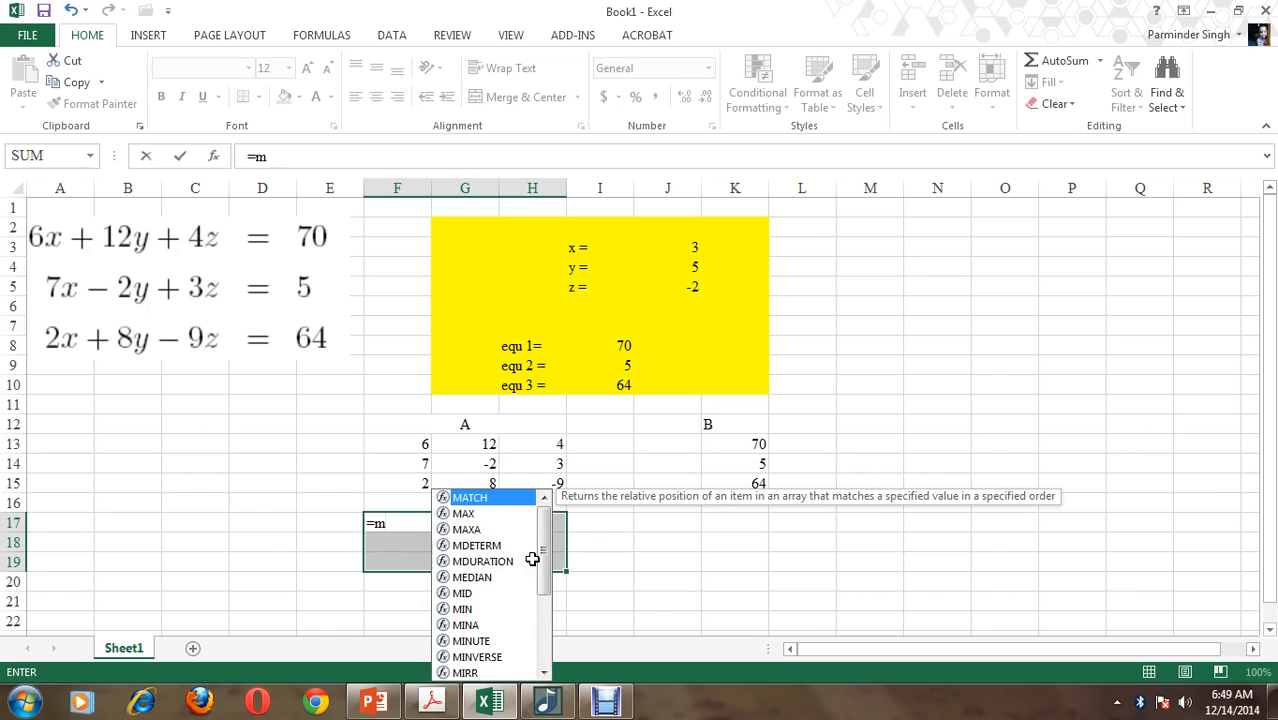
{"action": "type", "text": "inverse"}
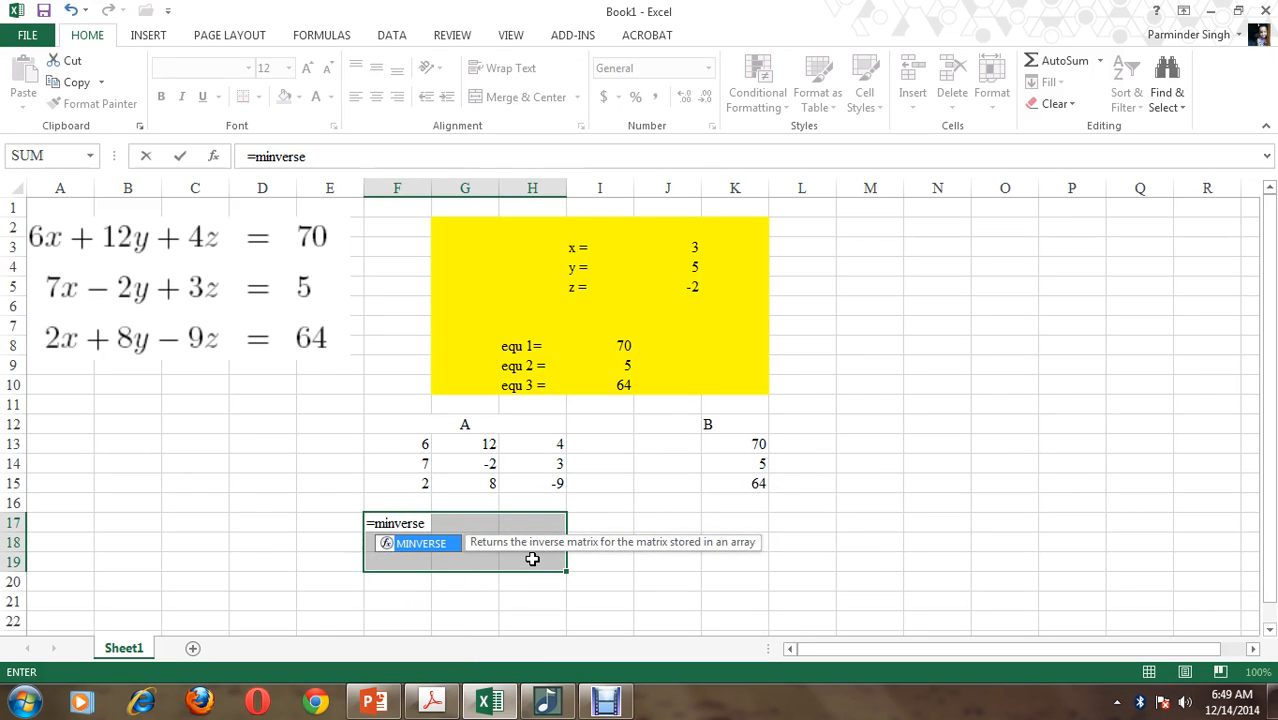
{"action": "type", "text": "("}
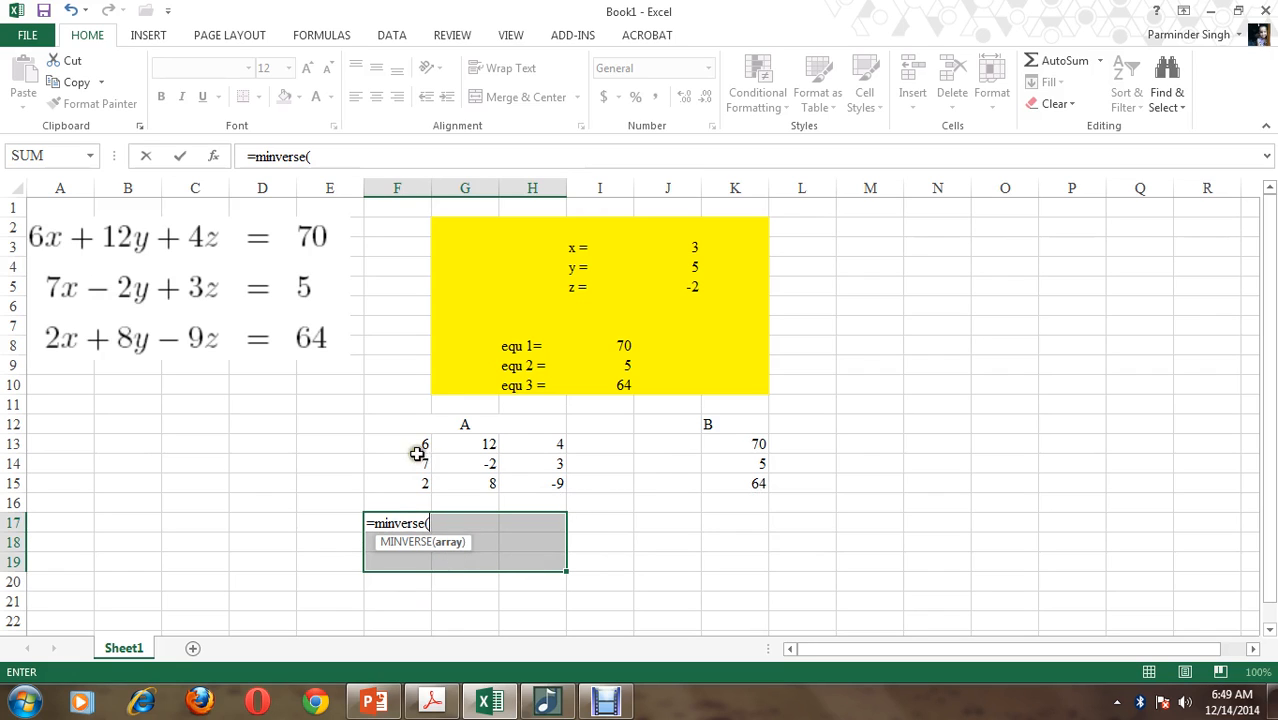
{"action": "left_click_drag", "start_coordinate": [411, 445], "coordinate": [542, 489]}
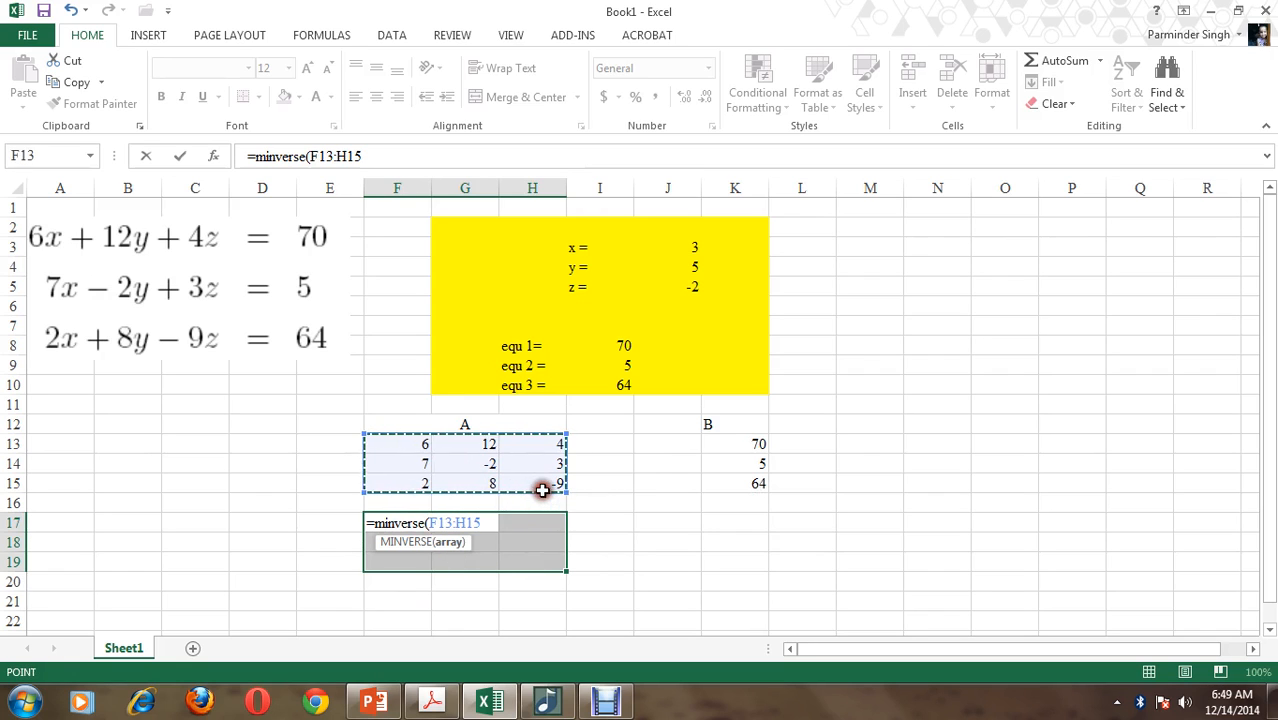
{"action": "type", "text": ")"}
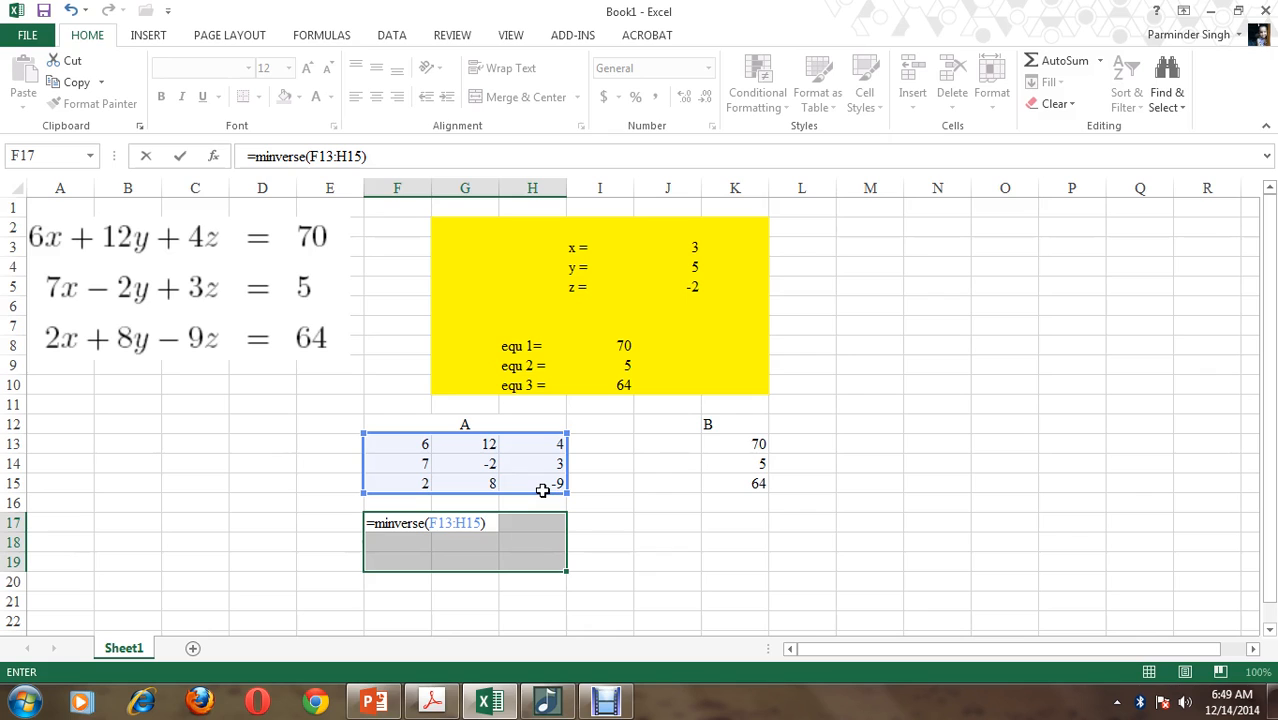
{"action": "key", "text": "Return"}
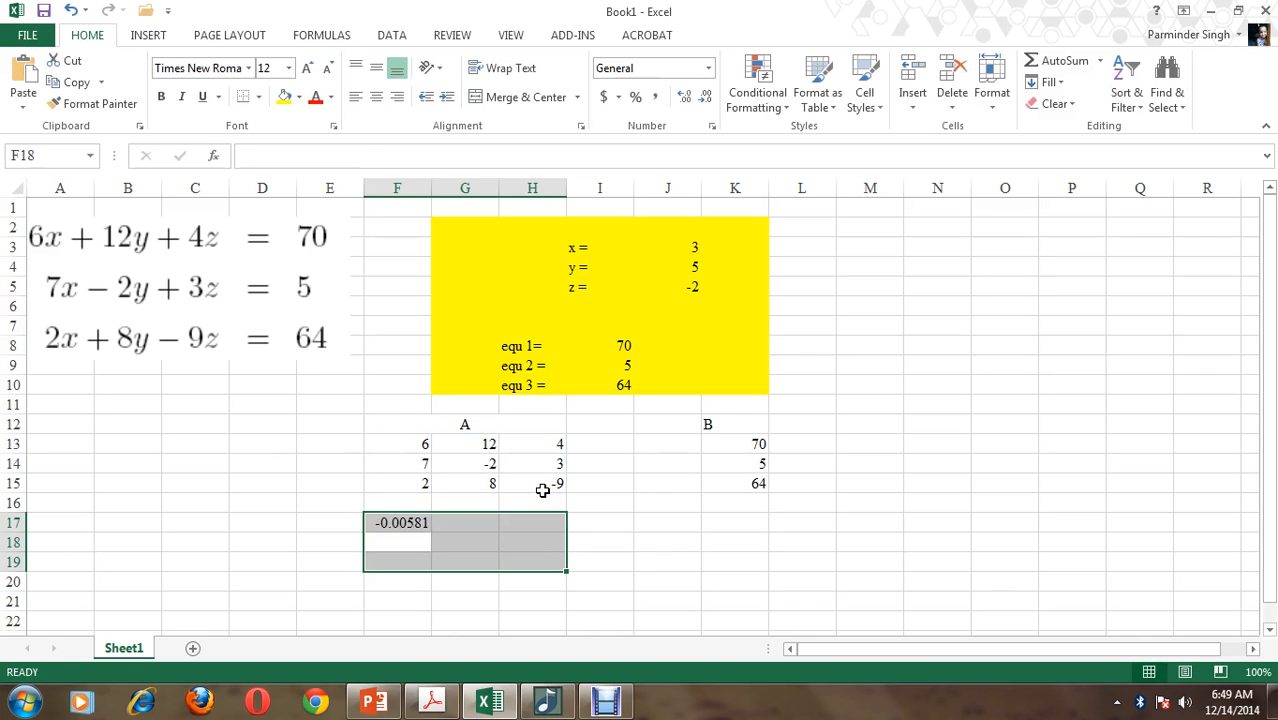
{"action": "key", "text": "Up"}
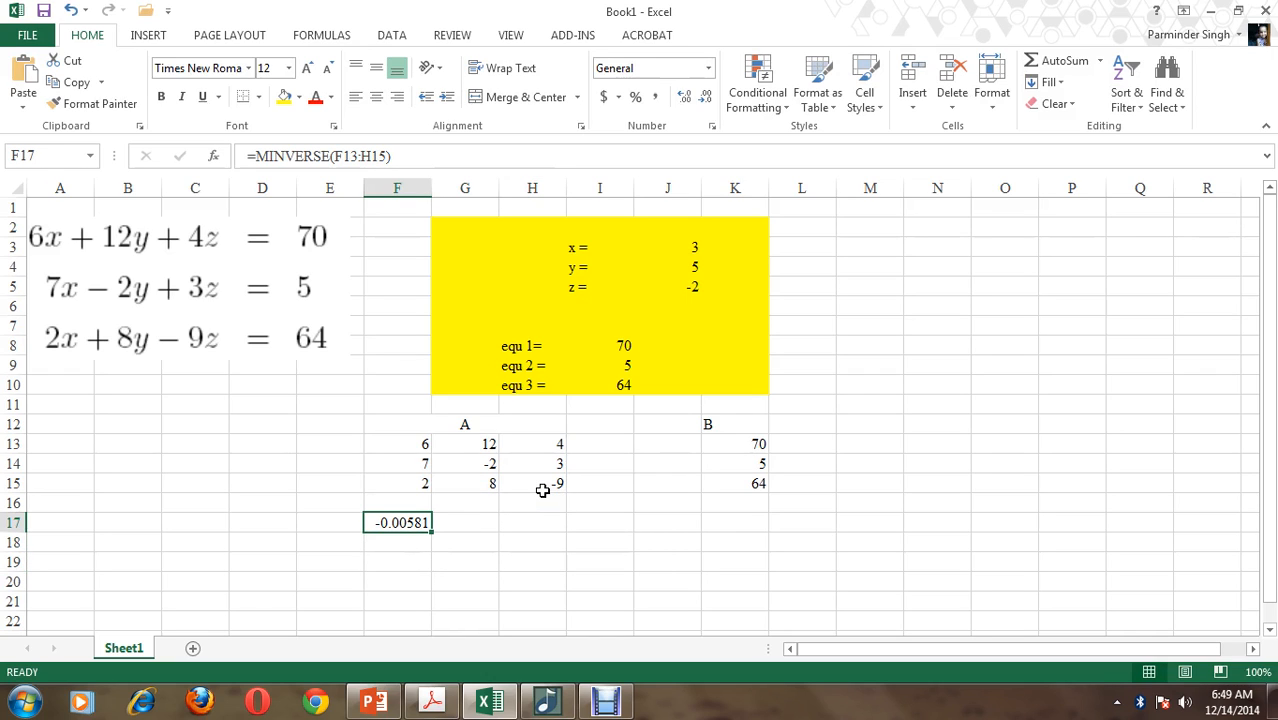
{"action": "key", "text": "Delete"}
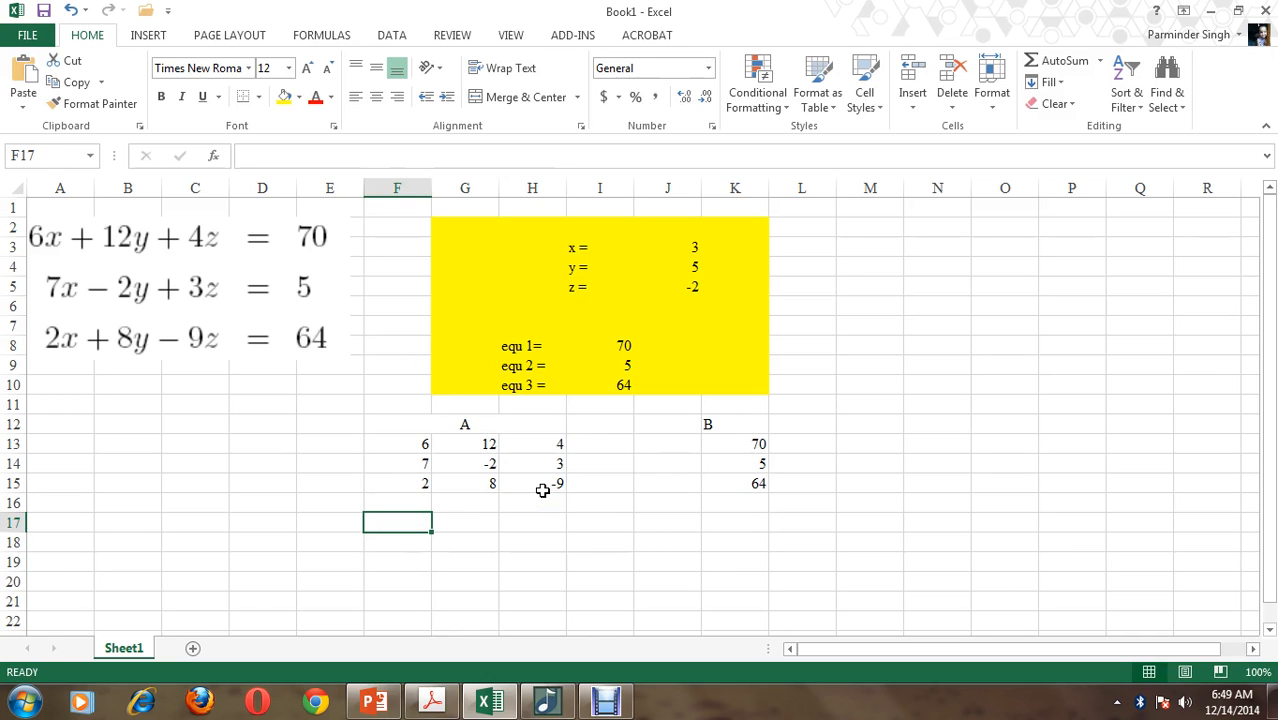
Calculate the inverse of matrix A in F17:H19 with the array formula =MINVERSE(F13:H15)
{"action": "left_click_drag", "start_coordinate": [427, 524], "coordinate": [539, 570]}
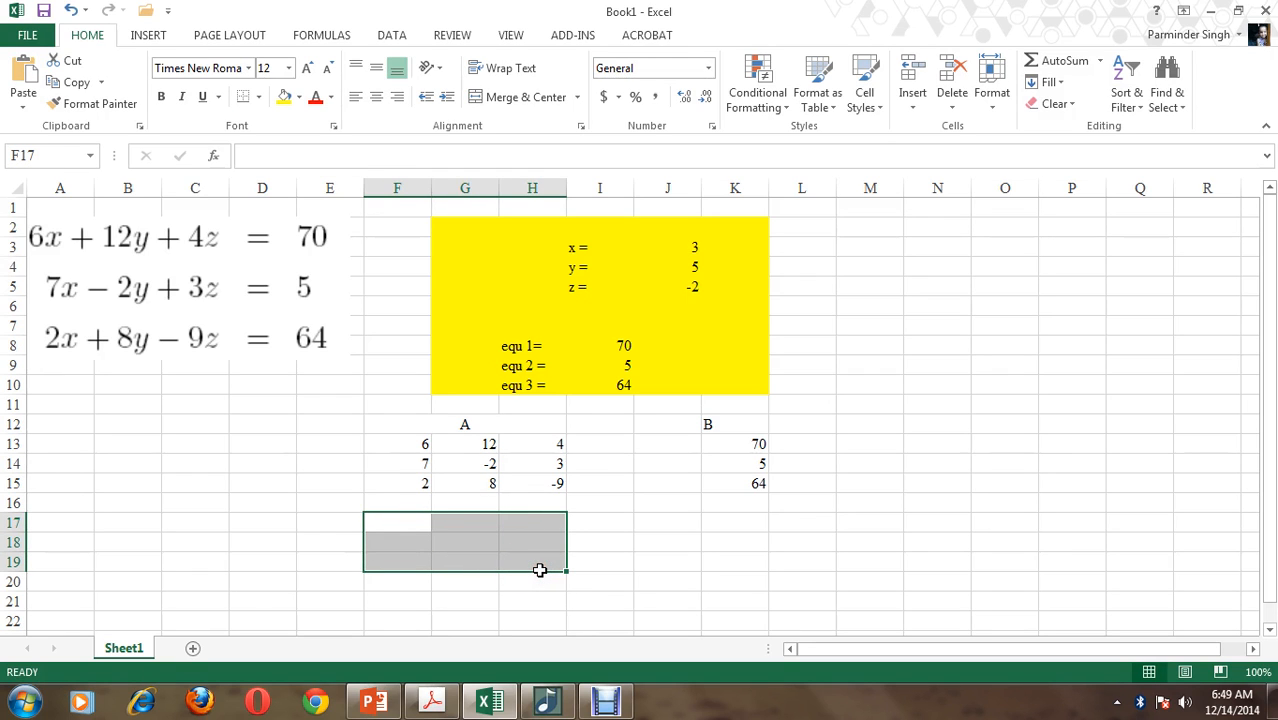
{"action": "type", "text": "=min"}
{"action": "type", "text": "verse("}
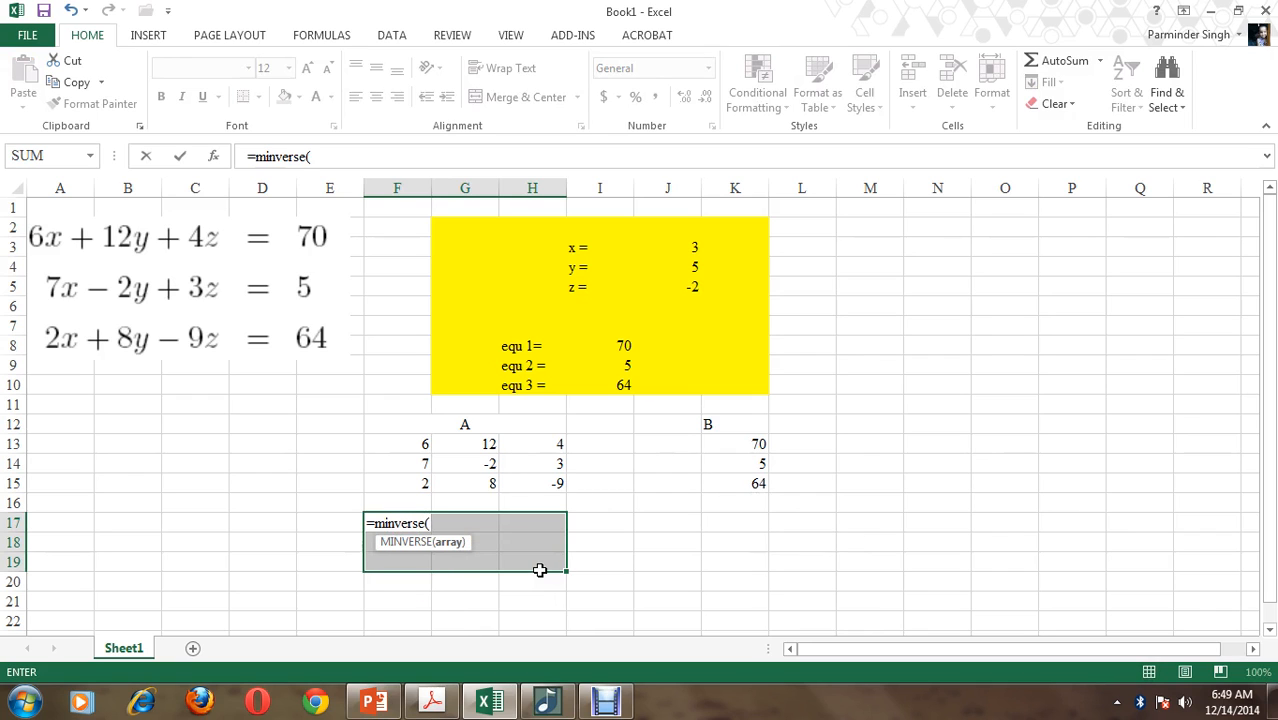
{"action": "left_click_drag", "start_coordinate": [387, 443], "coordinate": [528, 482]}
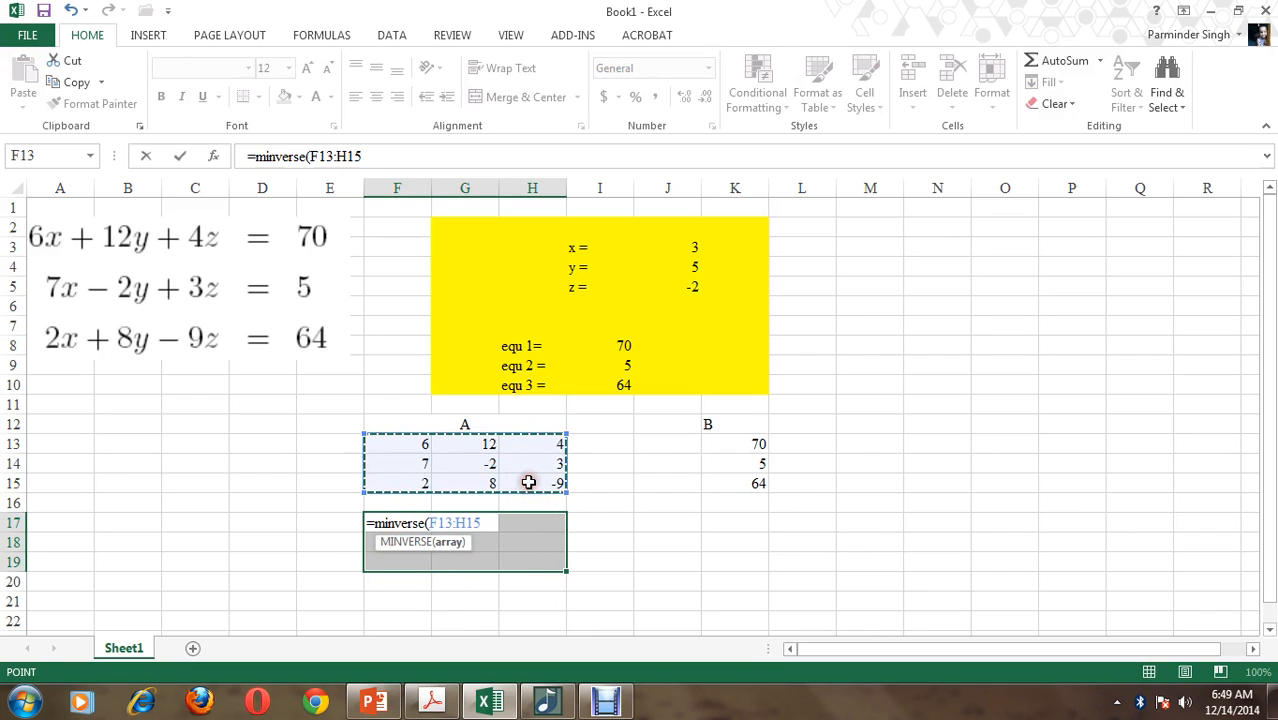
{"action": "type", "text": ")"}
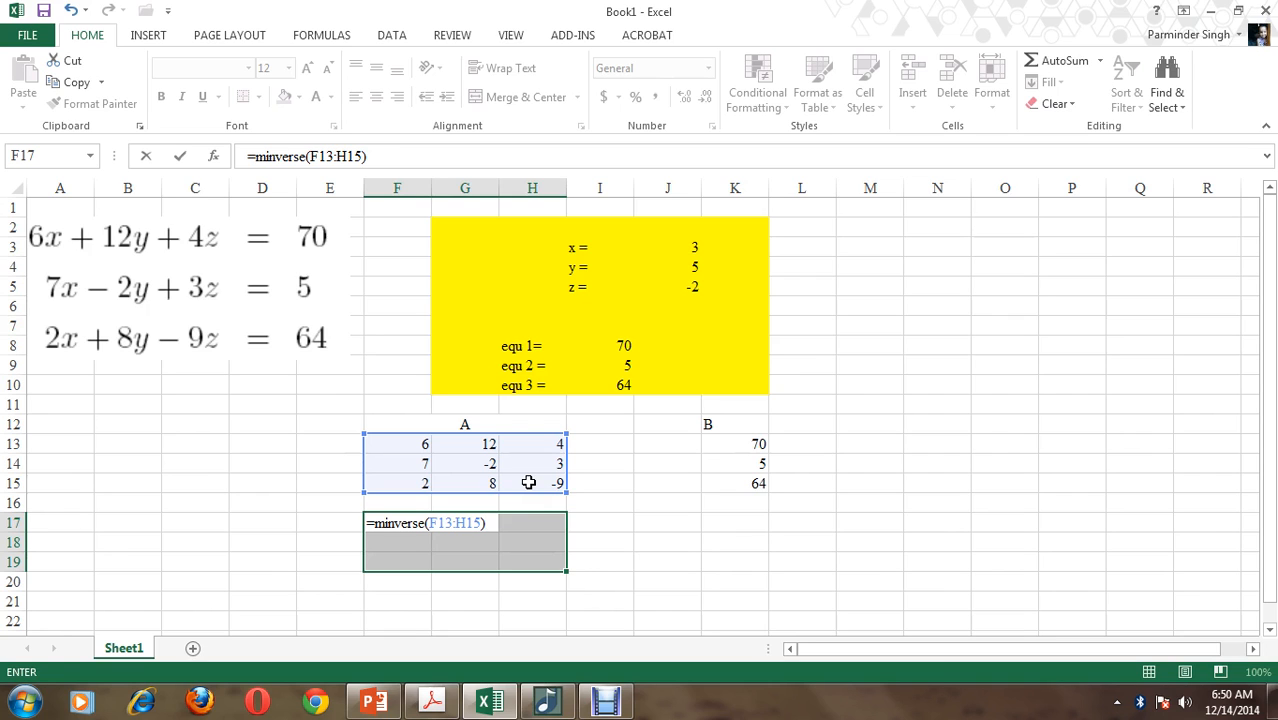
{"action": "key", "text": "ctrl+shift+Return"}
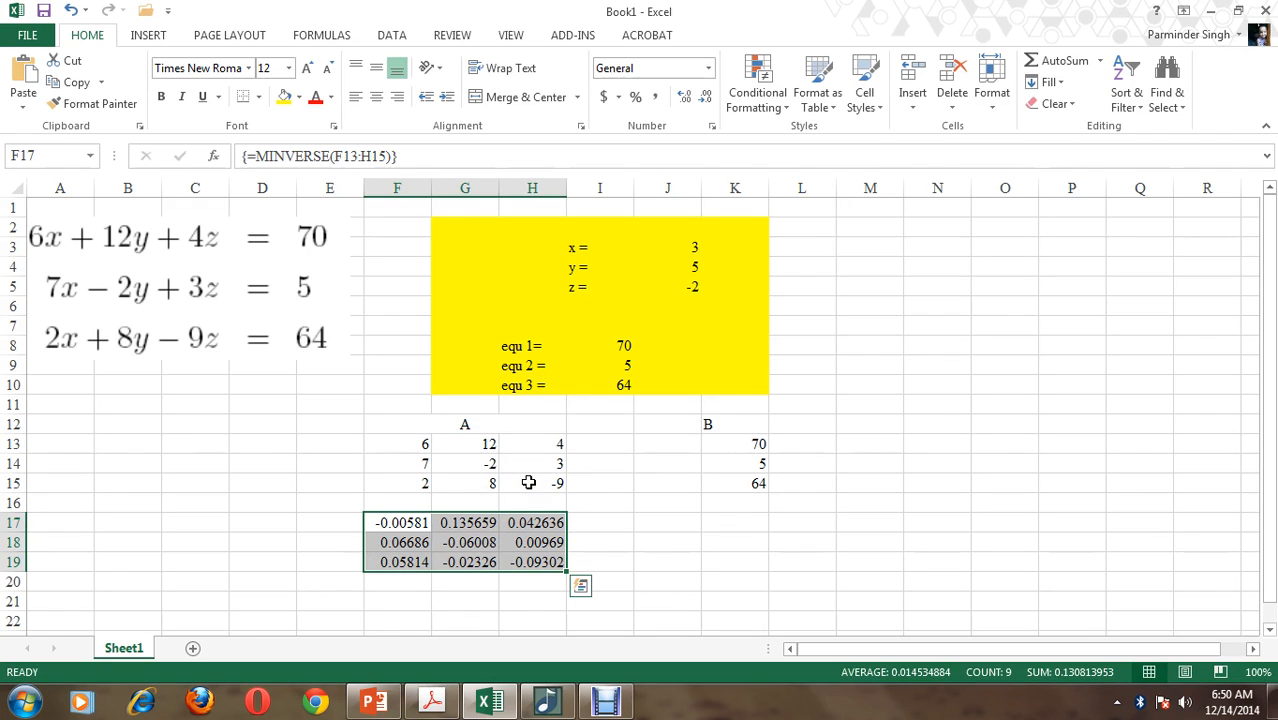
Enter the labels "x =", "y =" and "z =" in J17:J19
{"action": "left_click", "coordinate": [733, 519]}
{"action": "left_click", "coordinate": [664, 521]}
{"action": "type", "text": "x ="}
{"action": "key", "text": "Tab"}
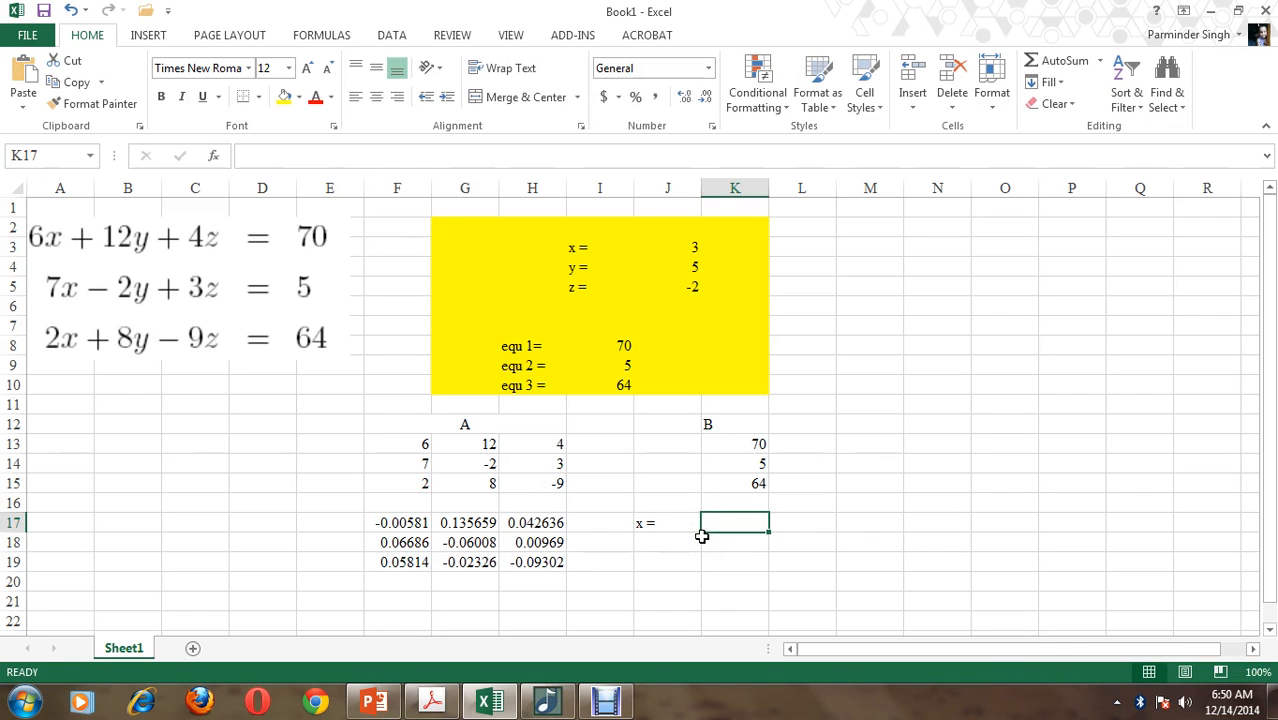
{"action": "key", "text": "Return"}
{"action": "type", "text": "y ="}
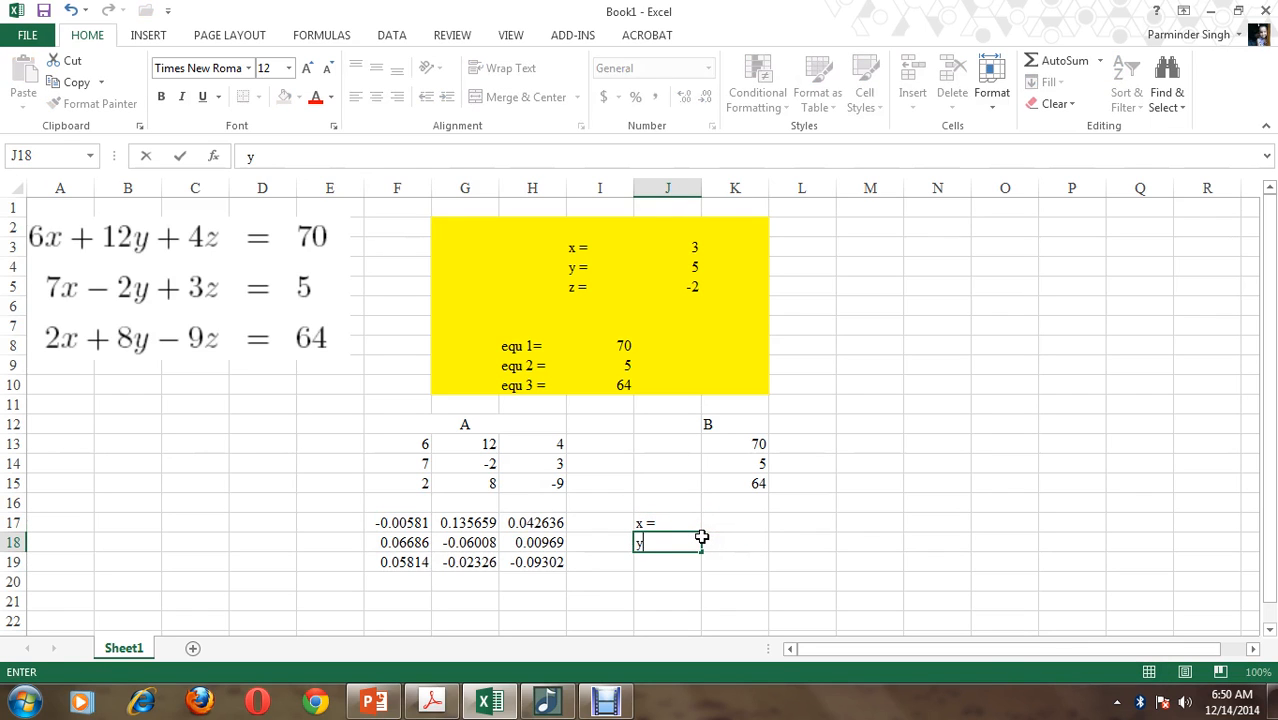
{"action": "key", "text": "Tab"}
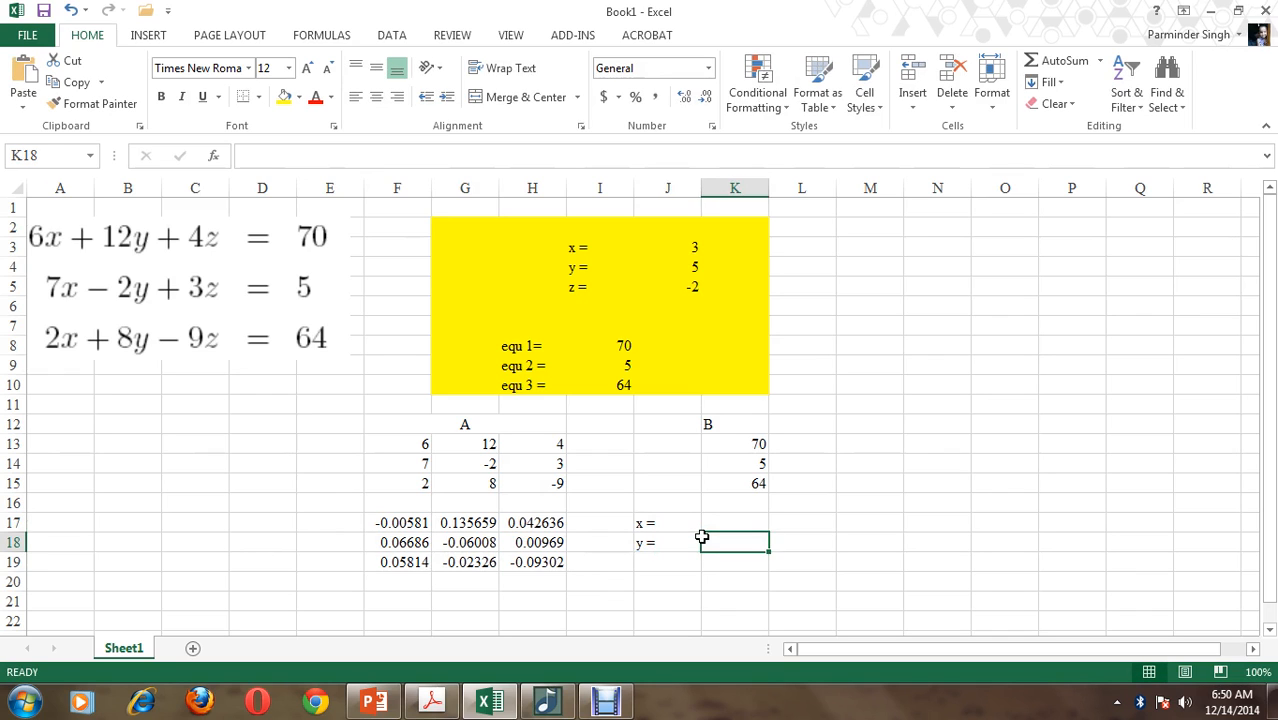
{"action": "key", "text": "Return"}
{"action": "type", "text": "z ="}
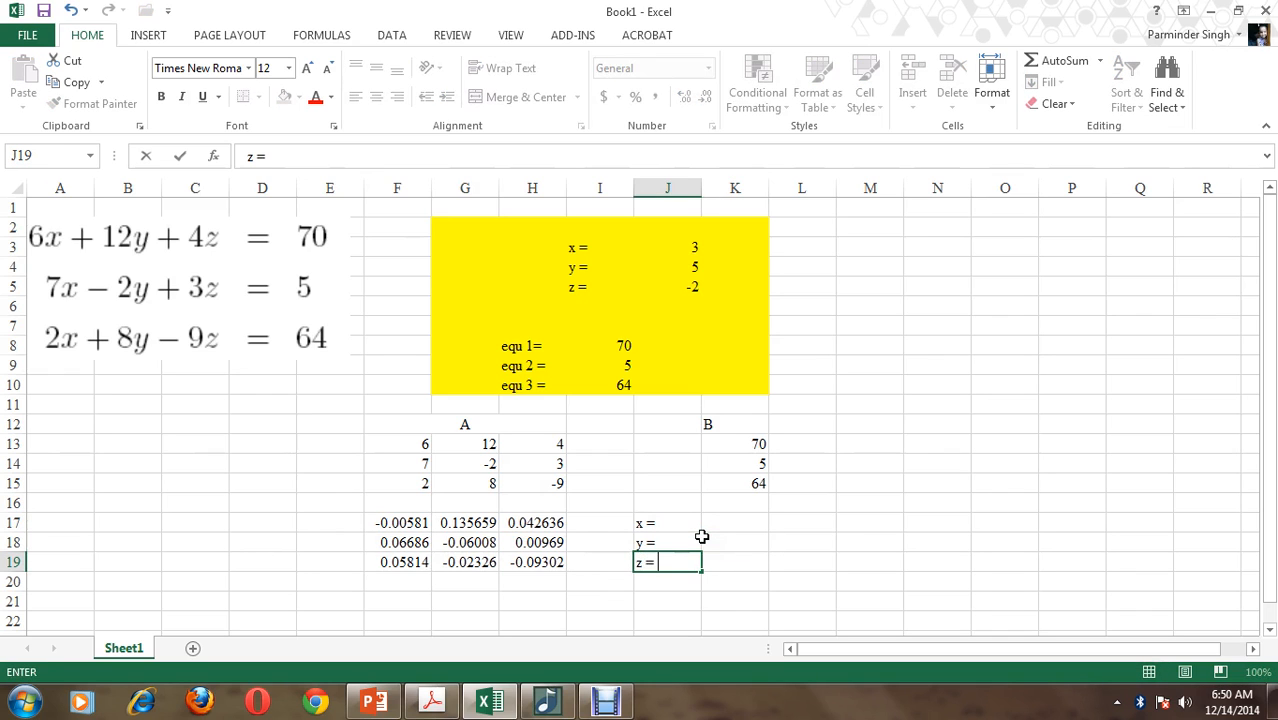
{"action": "key", "text": "Tab"}
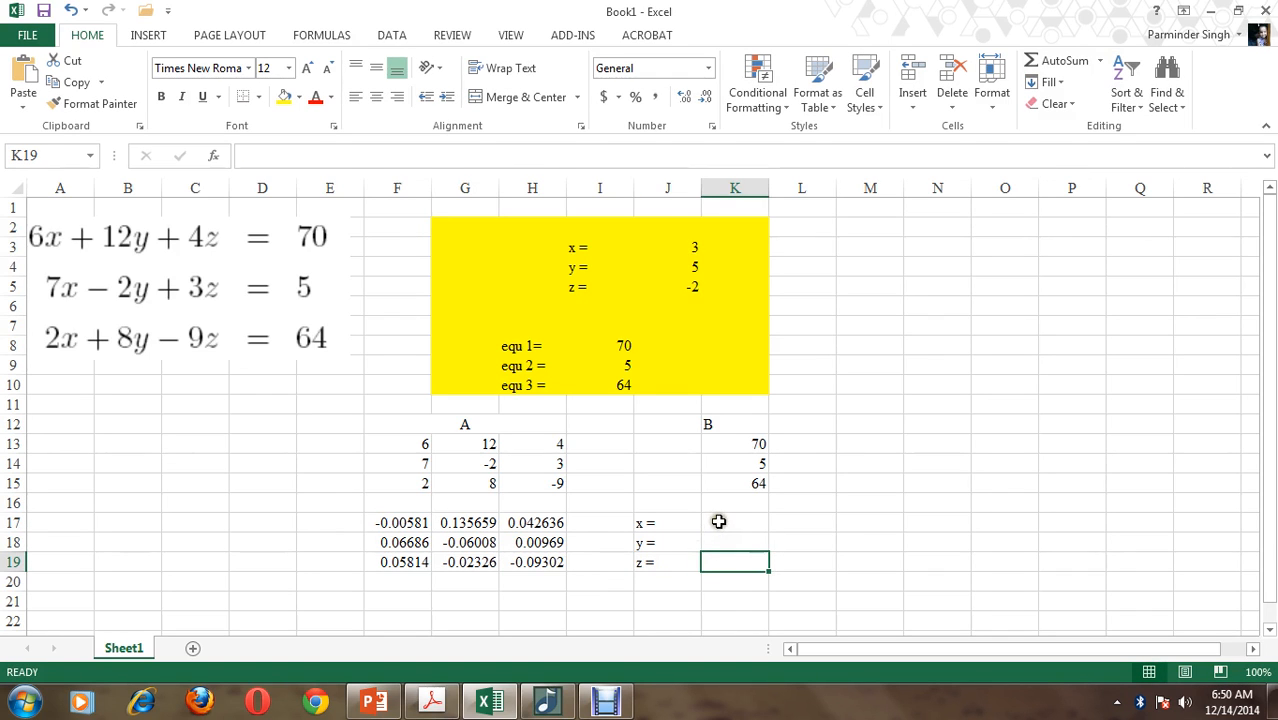
Calculate the three unknowns in K17:K19 with the array formula =MMULT(F17:H19,K13:K15)
{"action": "left_click_drag", "start_coordinate": [716, 520], "coordinate": [716, 562]}
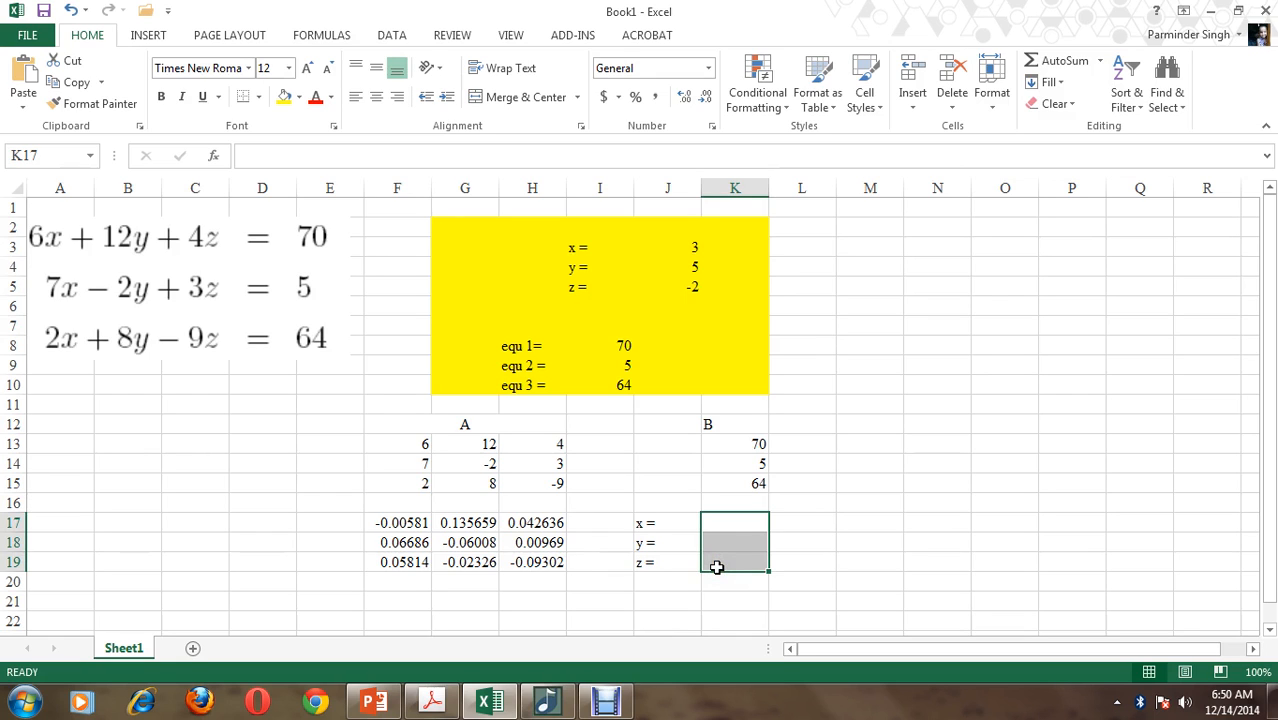
{"action": "type", "text": "="}
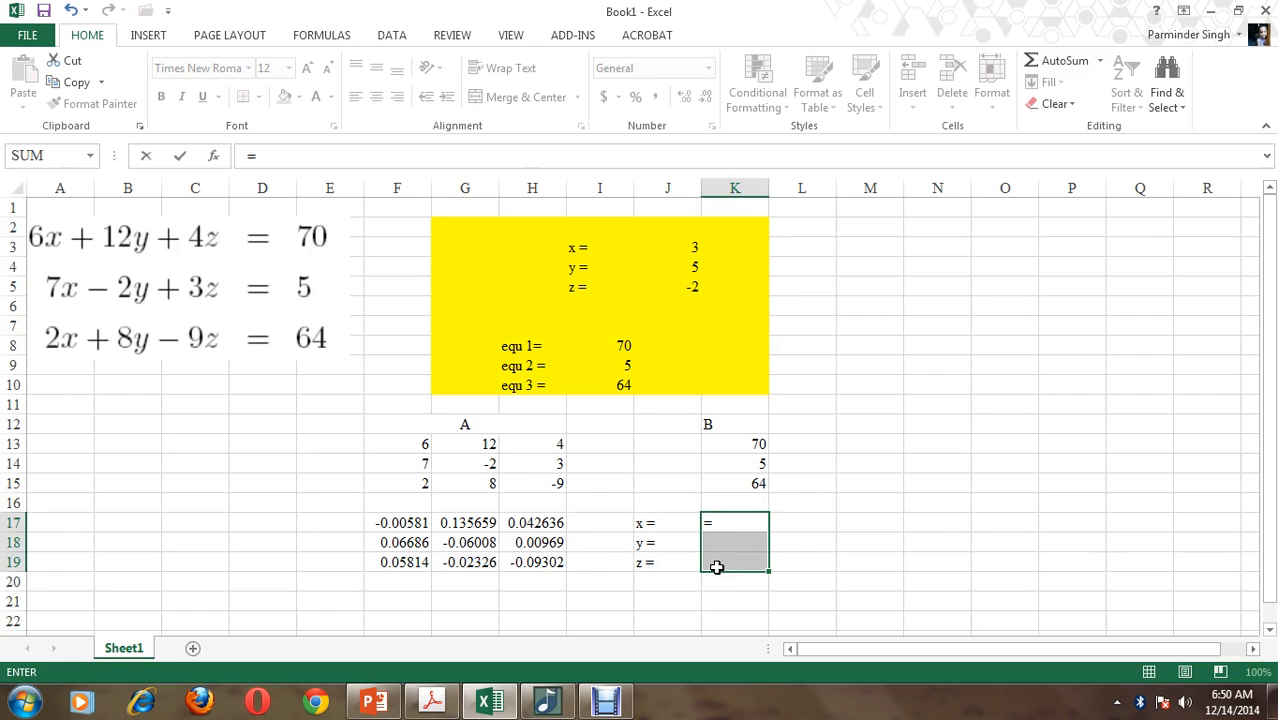
{"action": "type", "text": "mmult"}
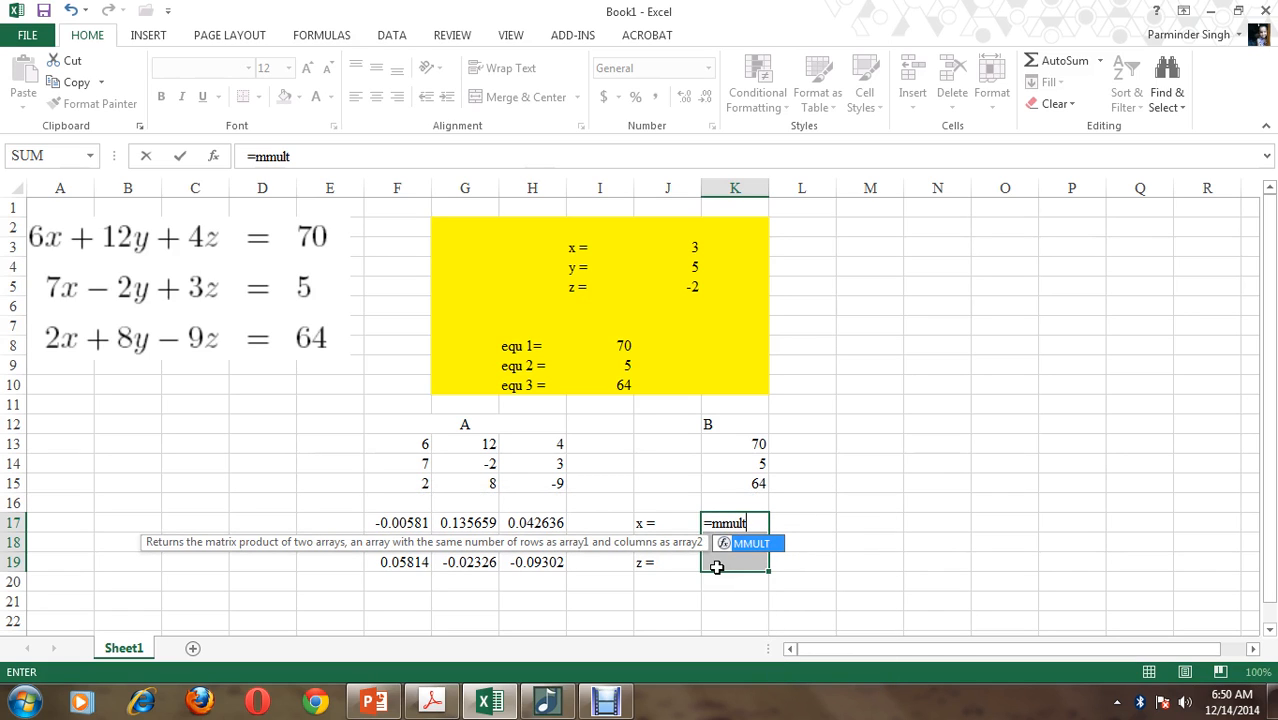
{"action": "type", "text": "("}
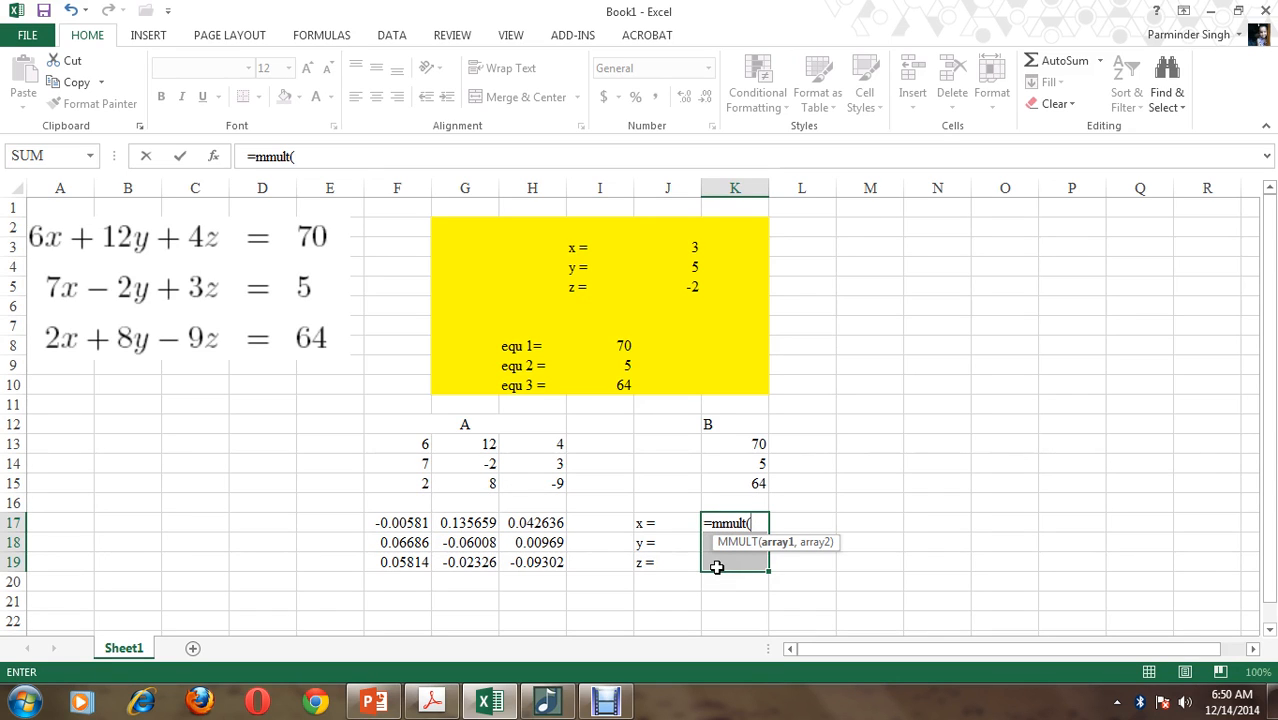
{"action": "left_click_drag", "start_coordinate": [400, 522], "coordinate": [536, 562]}
{"action": "type", "text": ","}
{"action": "left_click_drag", "start_coordinate": [720, 444], "coordinate": [722, 481]}
{"action": "type", "text": ")"}
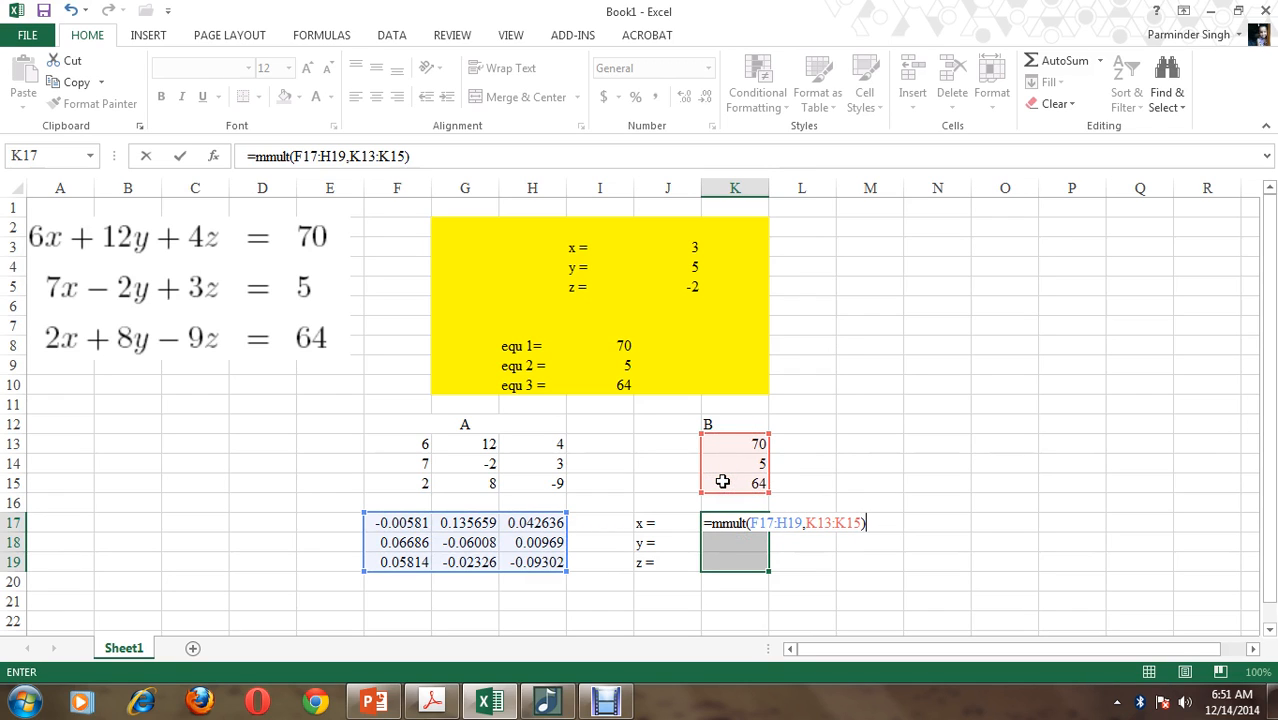
{"action": "key", "text": "ctrl+shift+Return"}
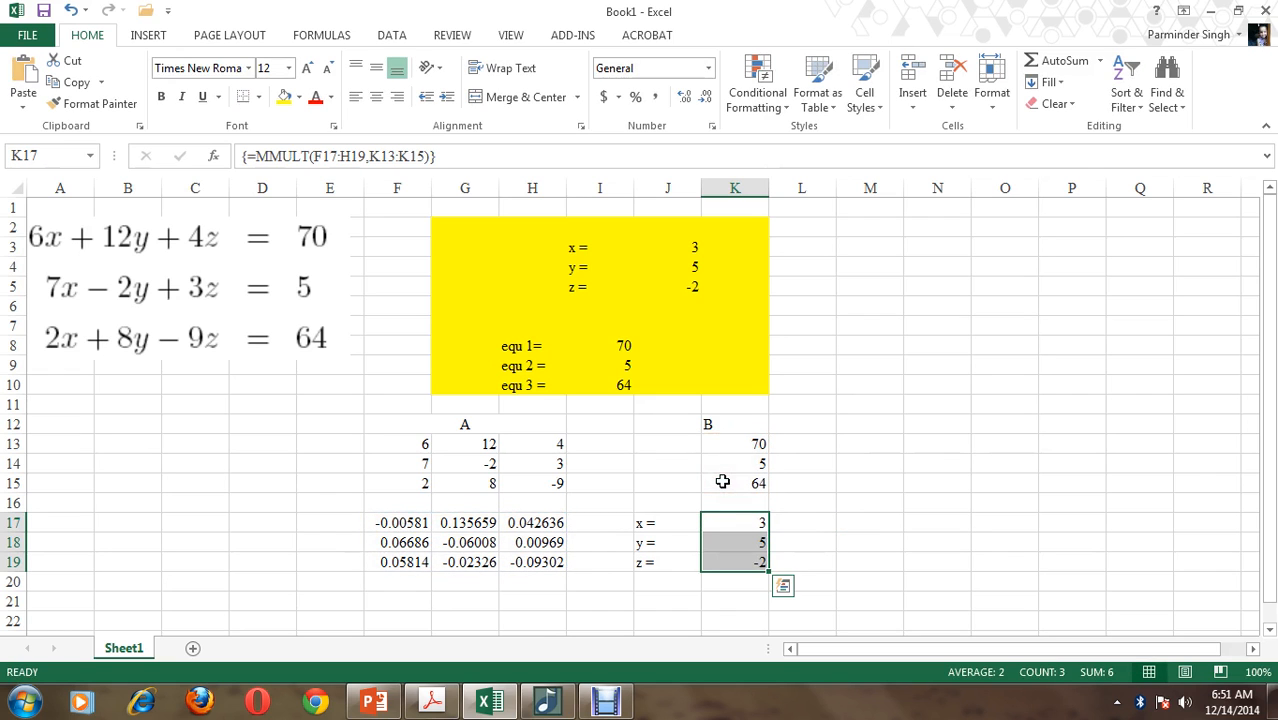
{"action": "left_click", "coordinate": [915, 487]}
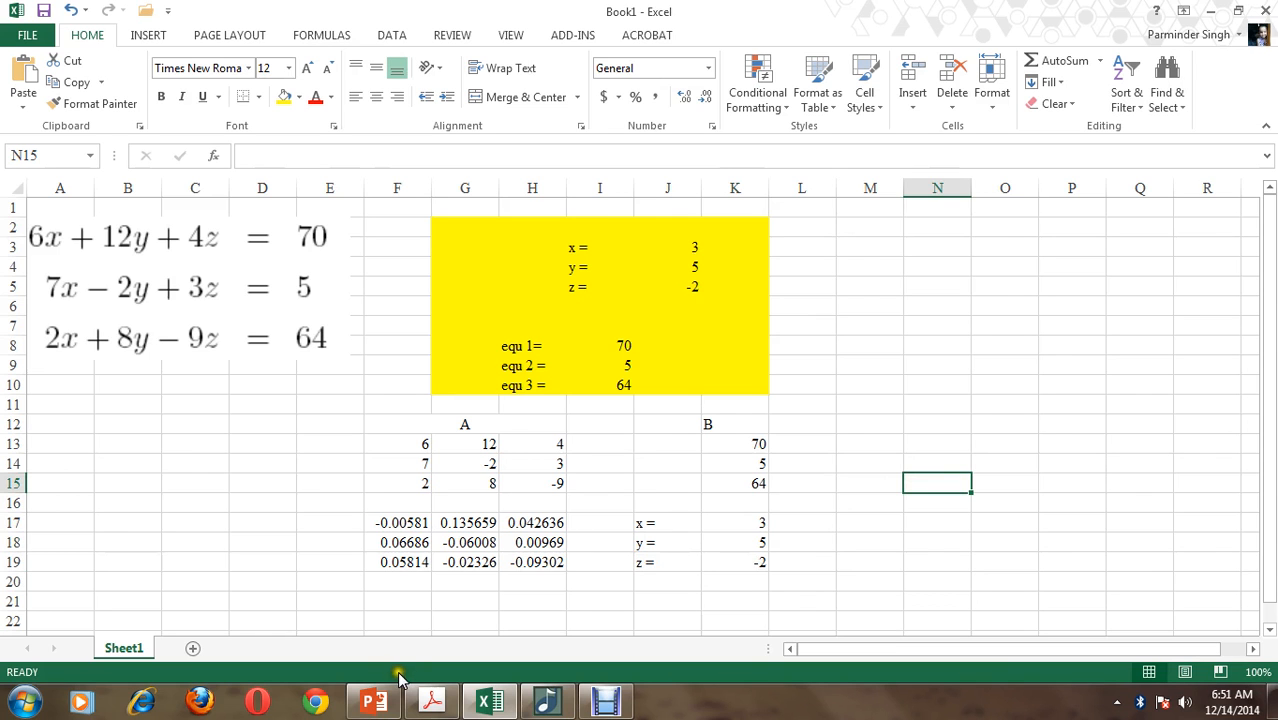
Switch to PowerPoint and compare the MATLAB solution on the Linear Algebraic Equations slide, then minimize the presentation
{"action": "left_click", "coordinate": [373, 702]}
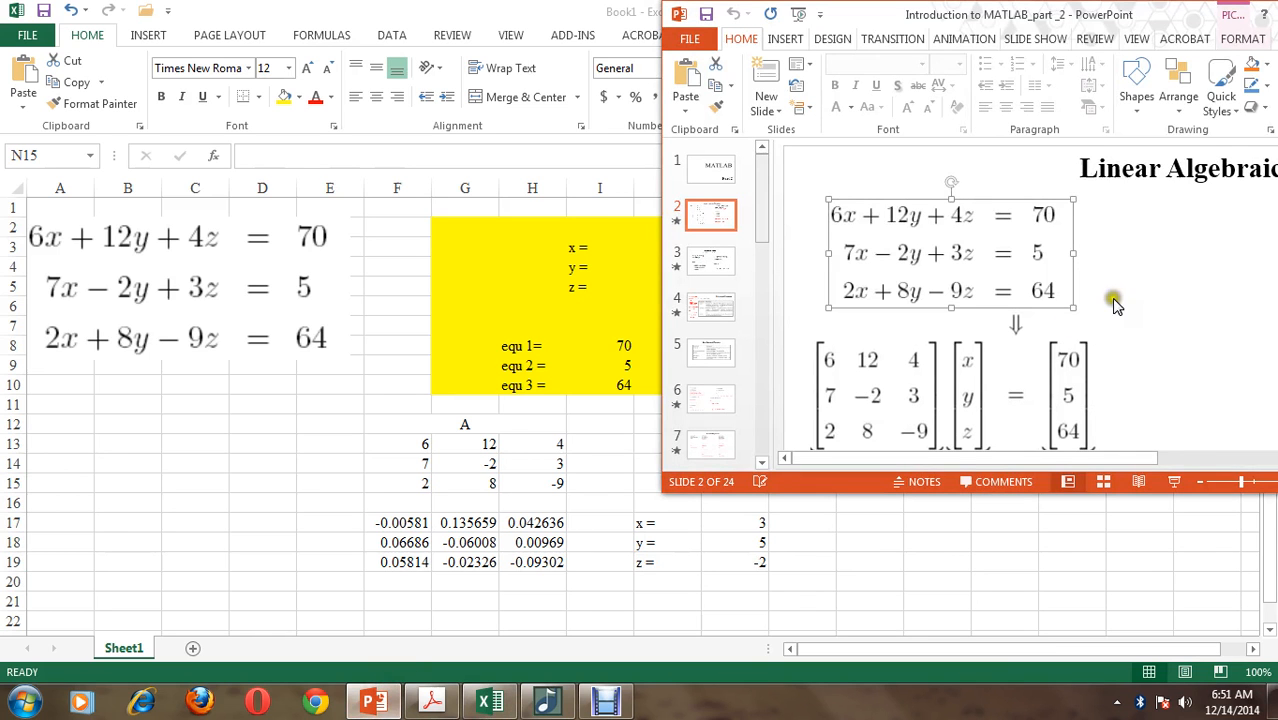
{"action": "double_click", "coordinate": [1107, 14]}
{"action": "double_click", "coordinate": [545, 12]}
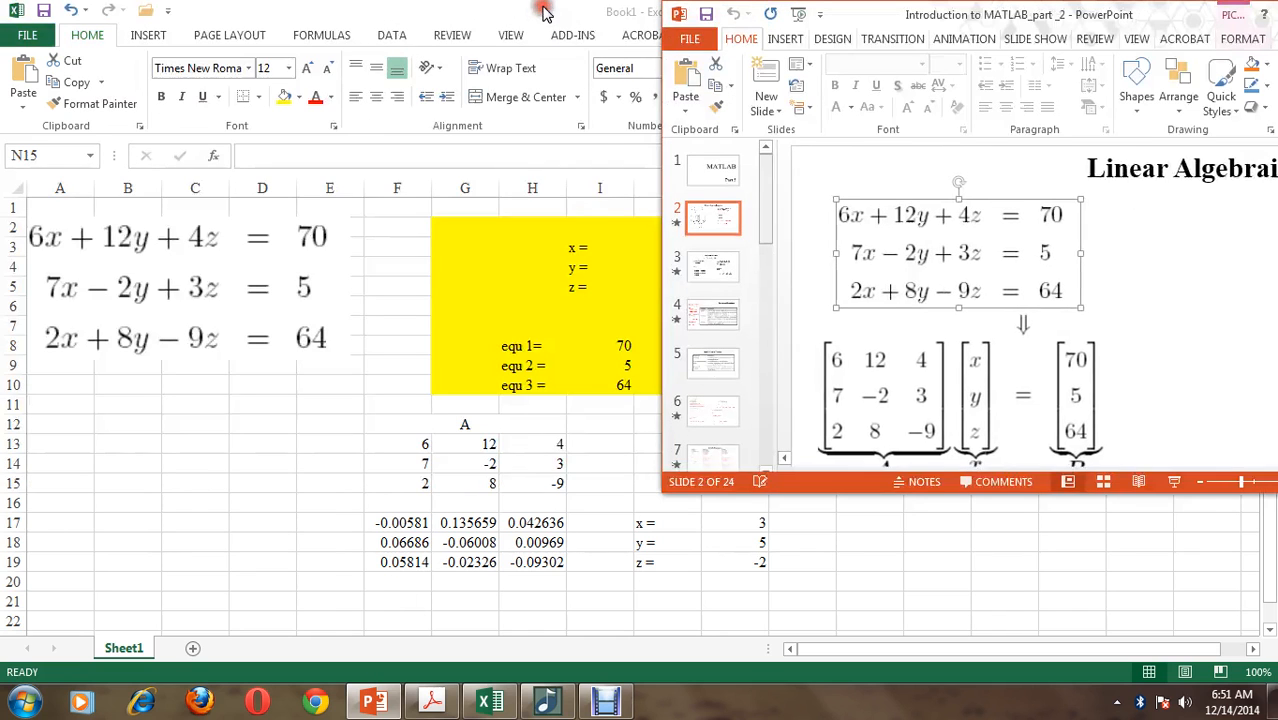
{"action": "left_click", "coordinate": [1233, 459]}
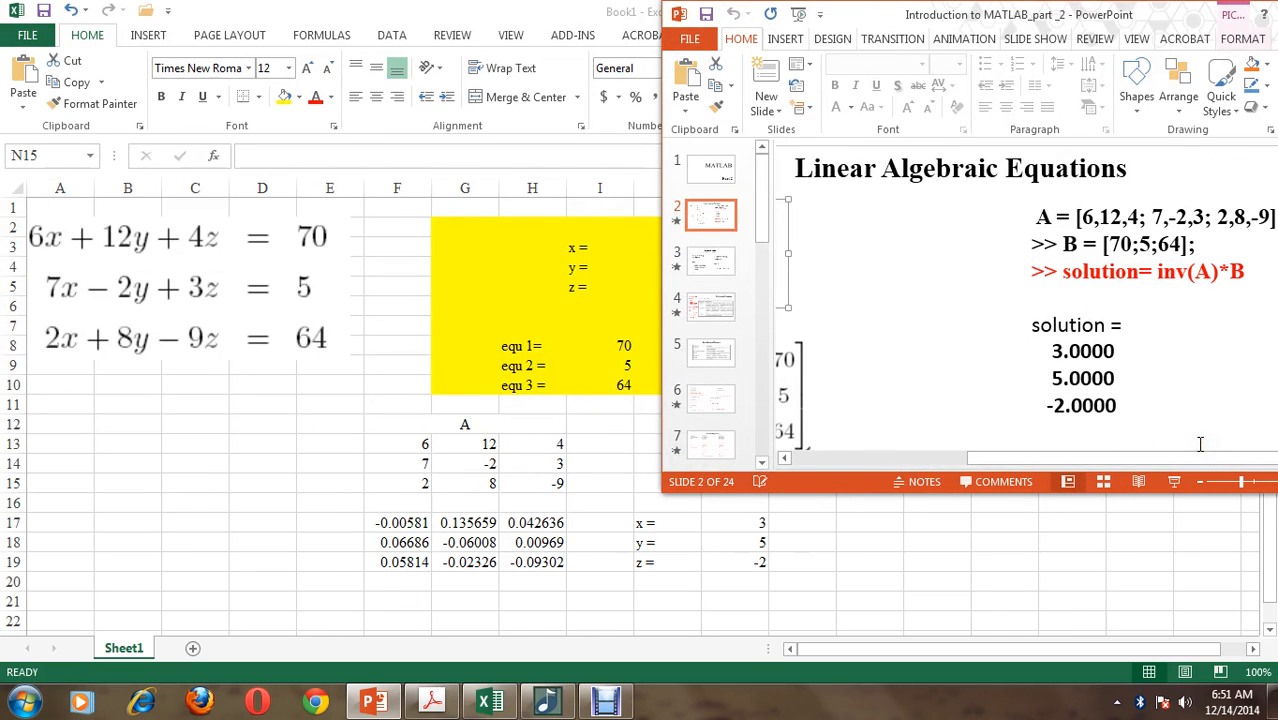
{"action": "left_click_drag", "start_coordinate": [1080, 14], "coordinate": [946, 14]}
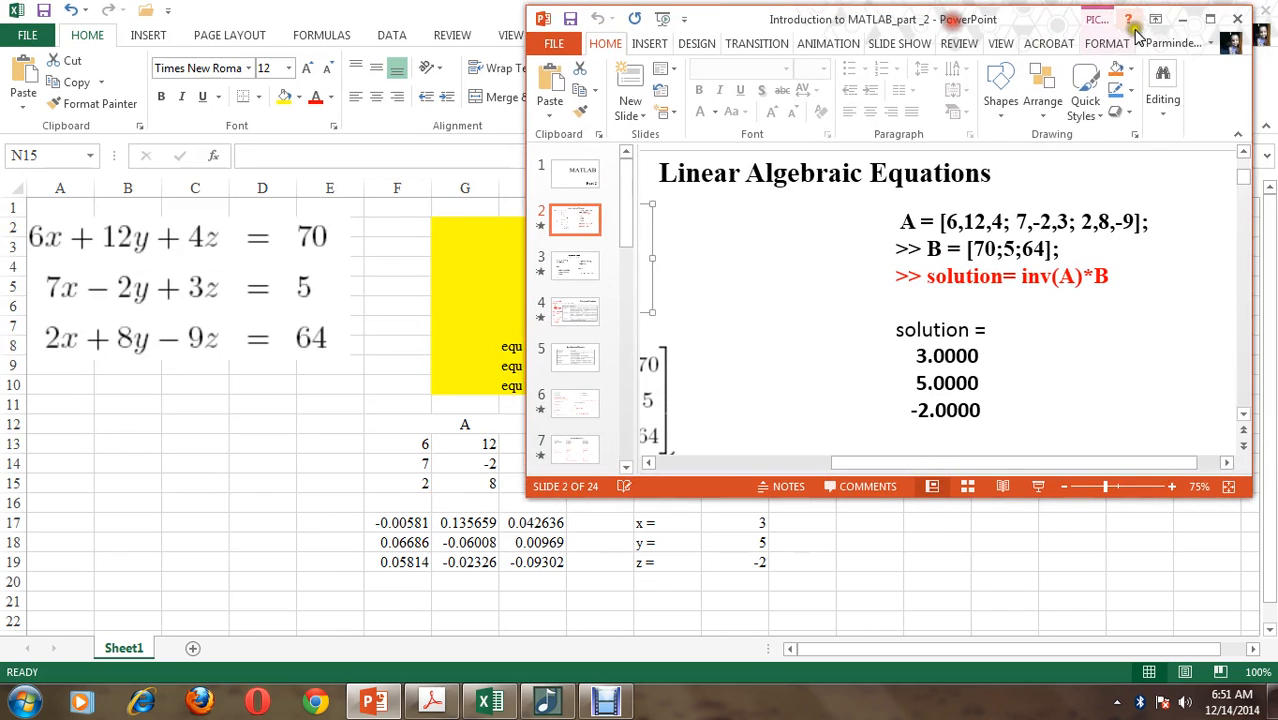
{"action": "left_click", "coordinate": [1200, 12]}
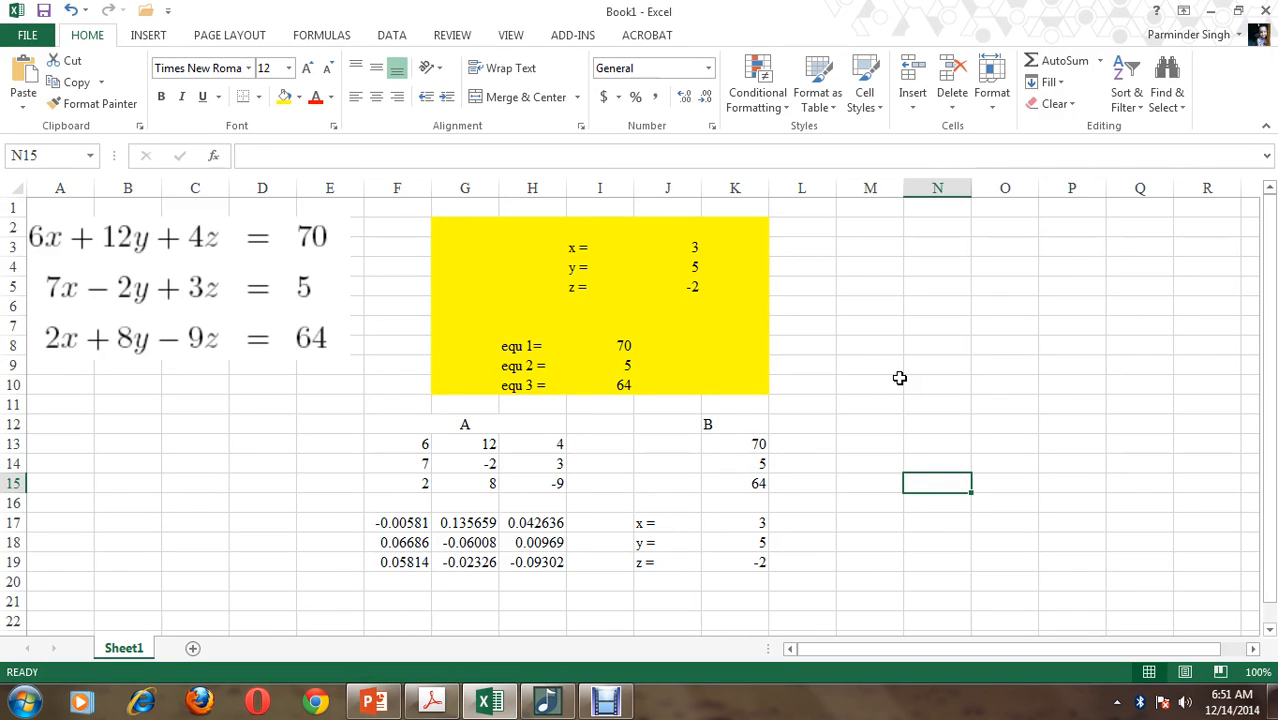
Add a new worksheet to the workbook for the four-equation system
{"action": "left_click", "coordinate": [193, 648]}
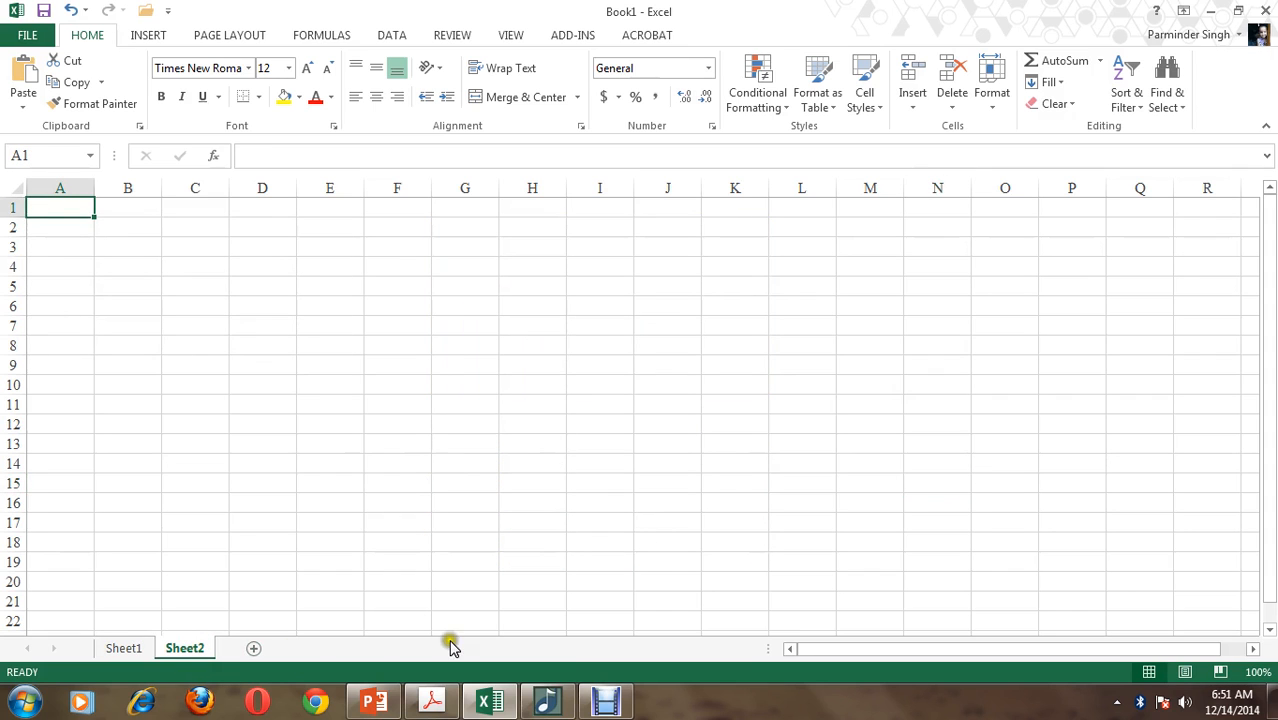
Try to paste a snapshot of the four-equation system from the Acrobat PDF at B2 of the new sheet
{"action": "left_click", "coordinate": [450, 710]}
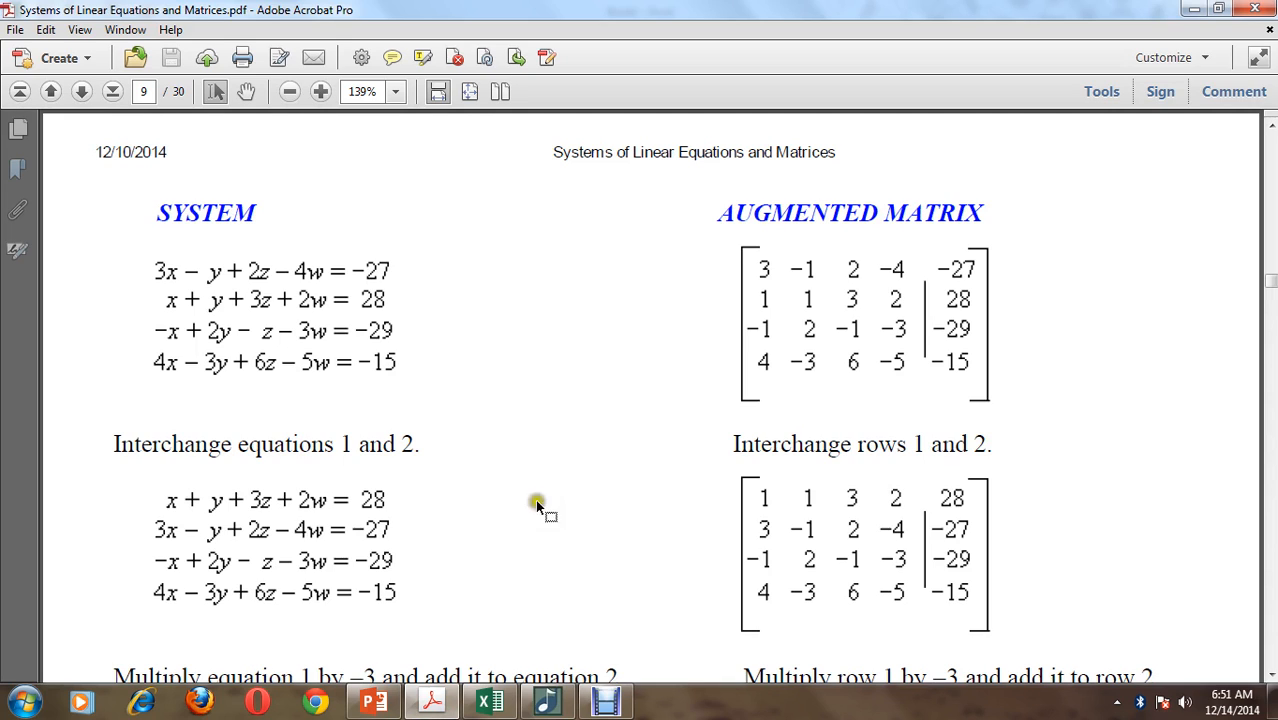
{"action": "left_click", "coordinate": [129, 240]}
{"action": "left_click_drag", "start_coordinate": [129, 240], "coordinate": [436, 402]}
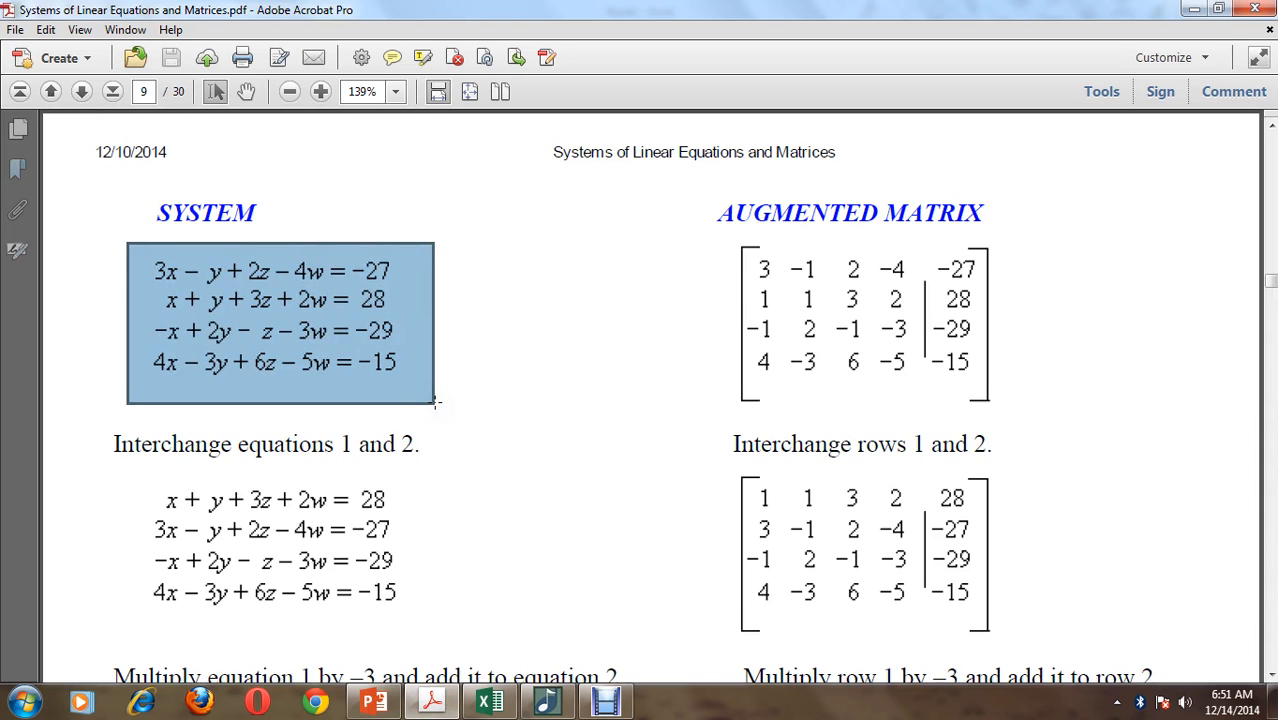
{"action": "left_click", "coordinate": [1193, 9]}
{"action": "left_click", "coordinate": [121, 229]}
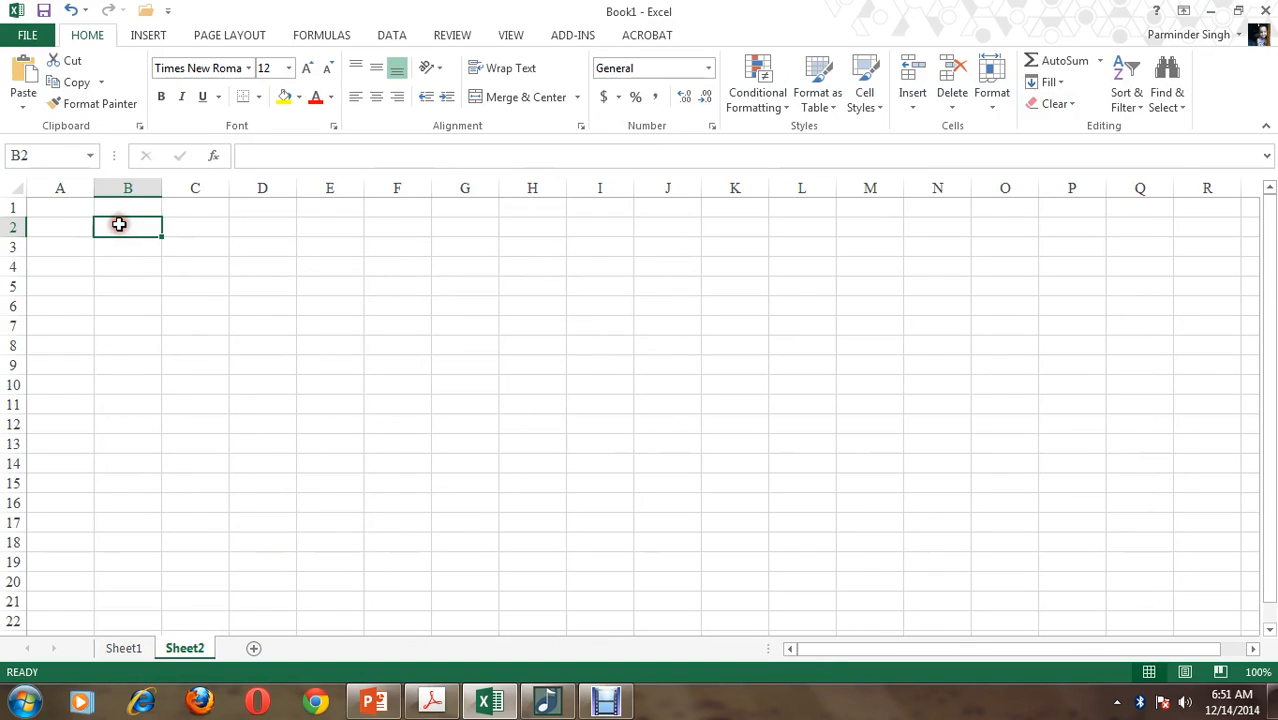
{"action": "key", "text": "ctrl+v"}
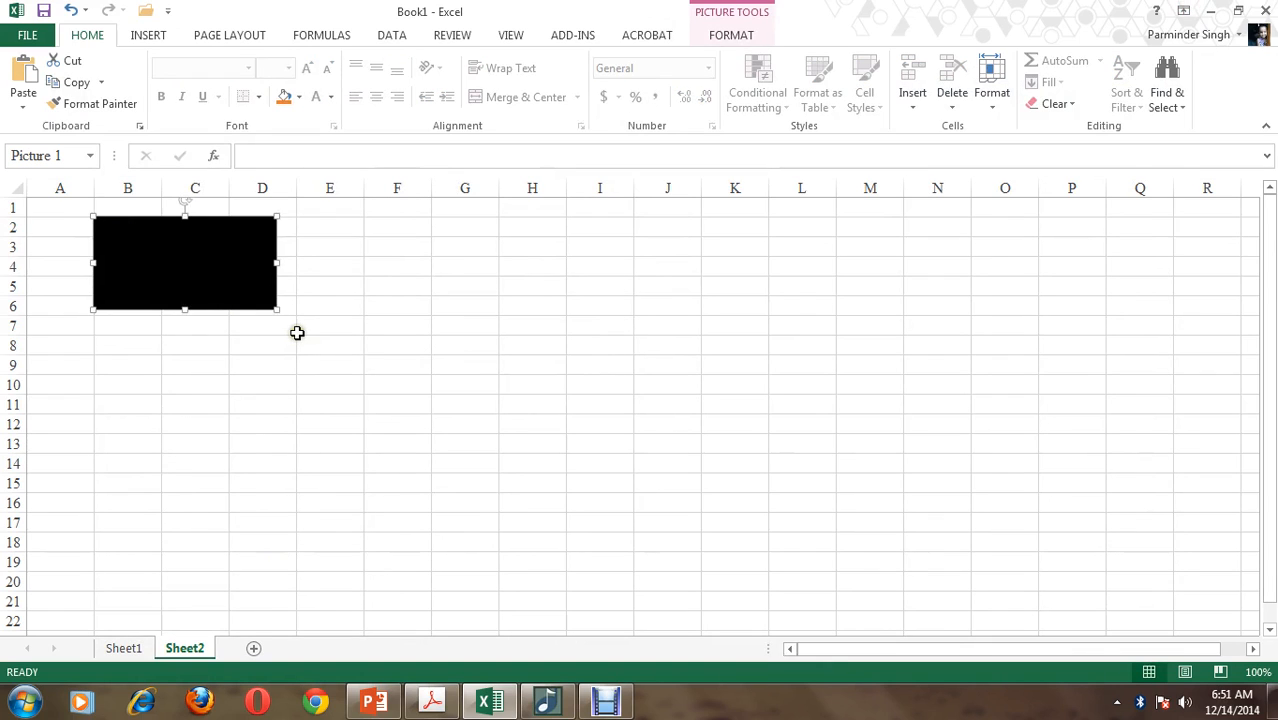
{"action": "left_click_drag", "start_coordinate": [277, 310], "coordinate": [346, 345]}
{"action": "key", "text": "Delete"}
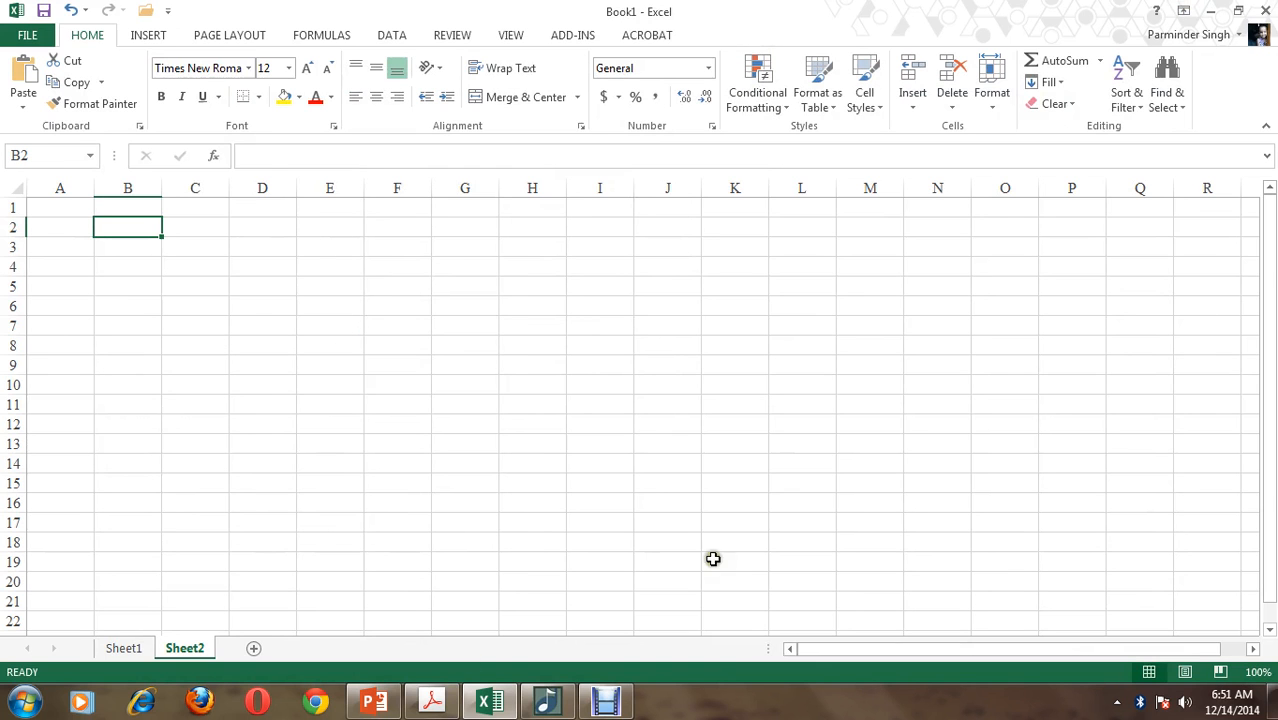
Restore the Excel and Acrobat windows to a smaller size and place the PDF beside the worksheet
{"action": "left_click", "coordinate": [1238, 11]}
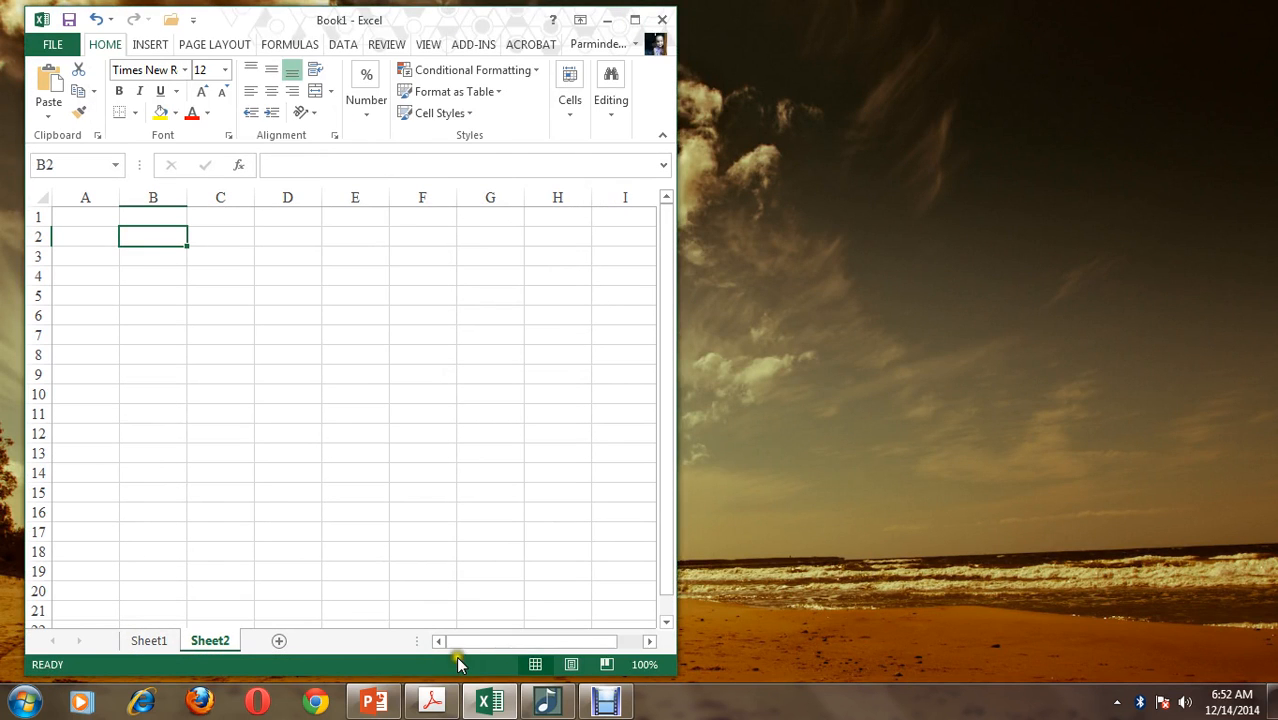
{"action": "left_click", "coordinate": [432, 702]}
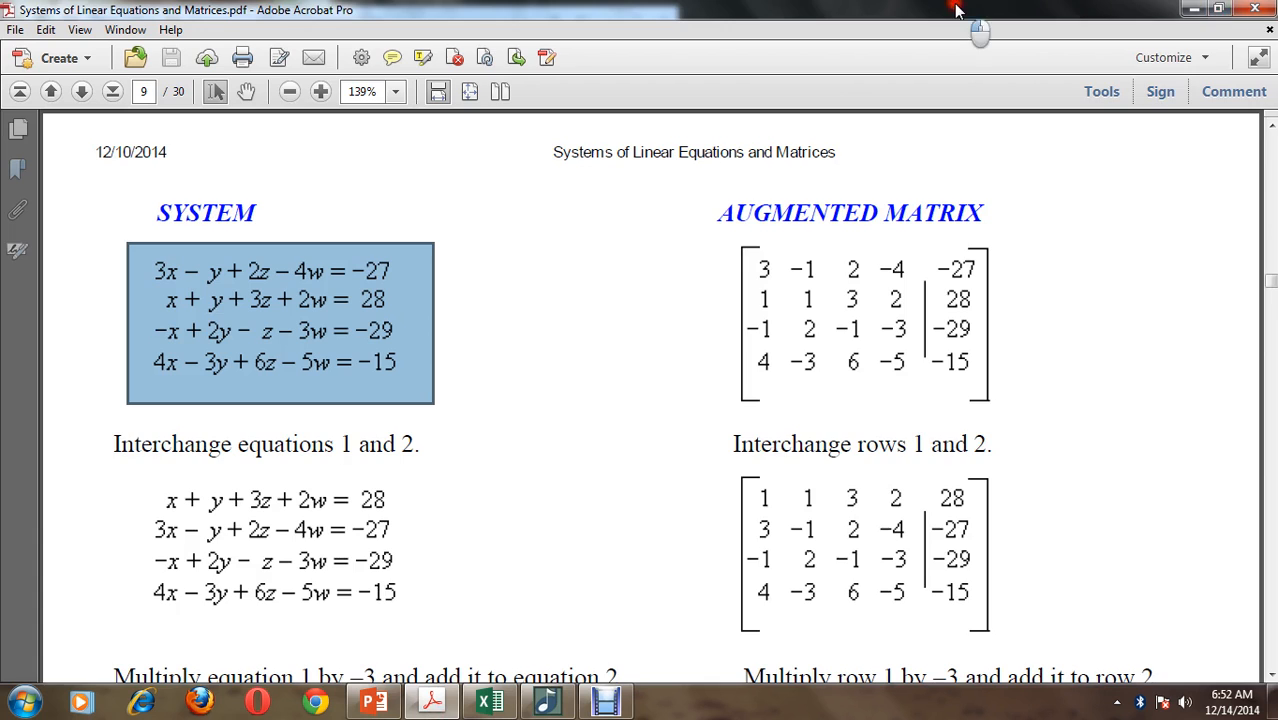
{"action": "left_click", "coordinate": [1221, 11]}
{"action": "left_click_drag", "start_coordinate": [432, 13], "coordinate": [968, 25]}
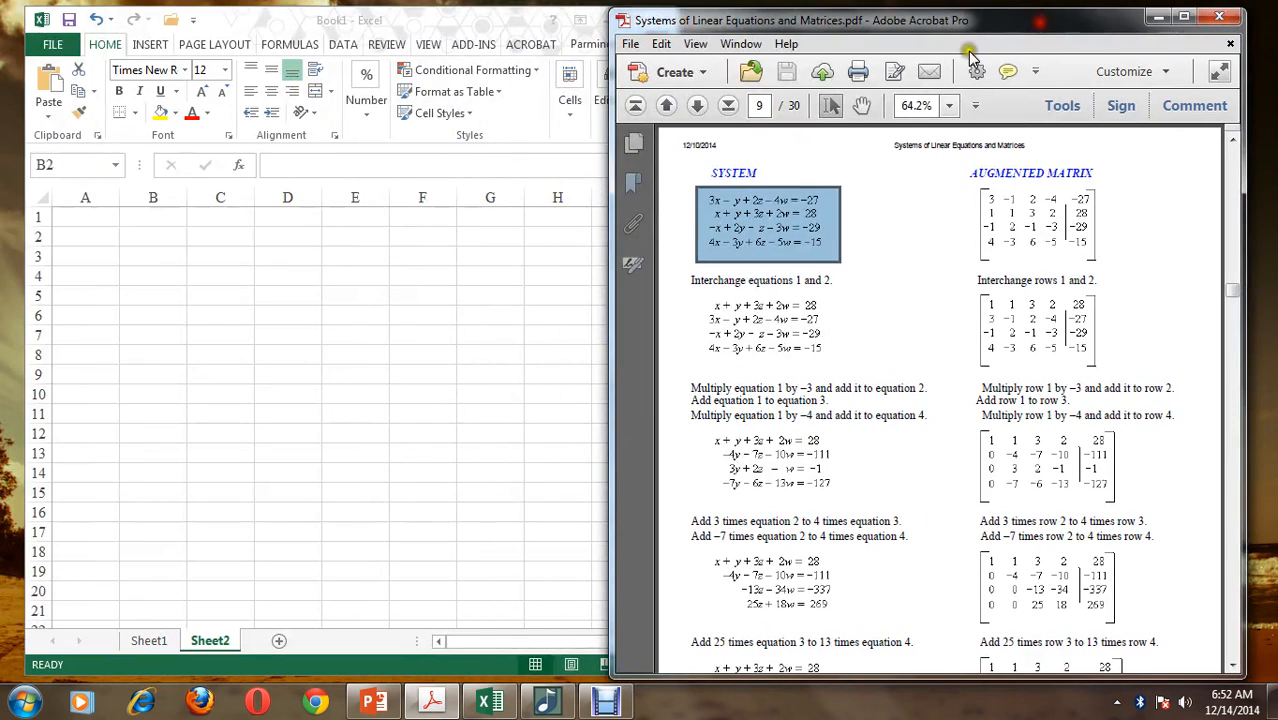
{"action": "left_click", "coordinate": [122, 246]}
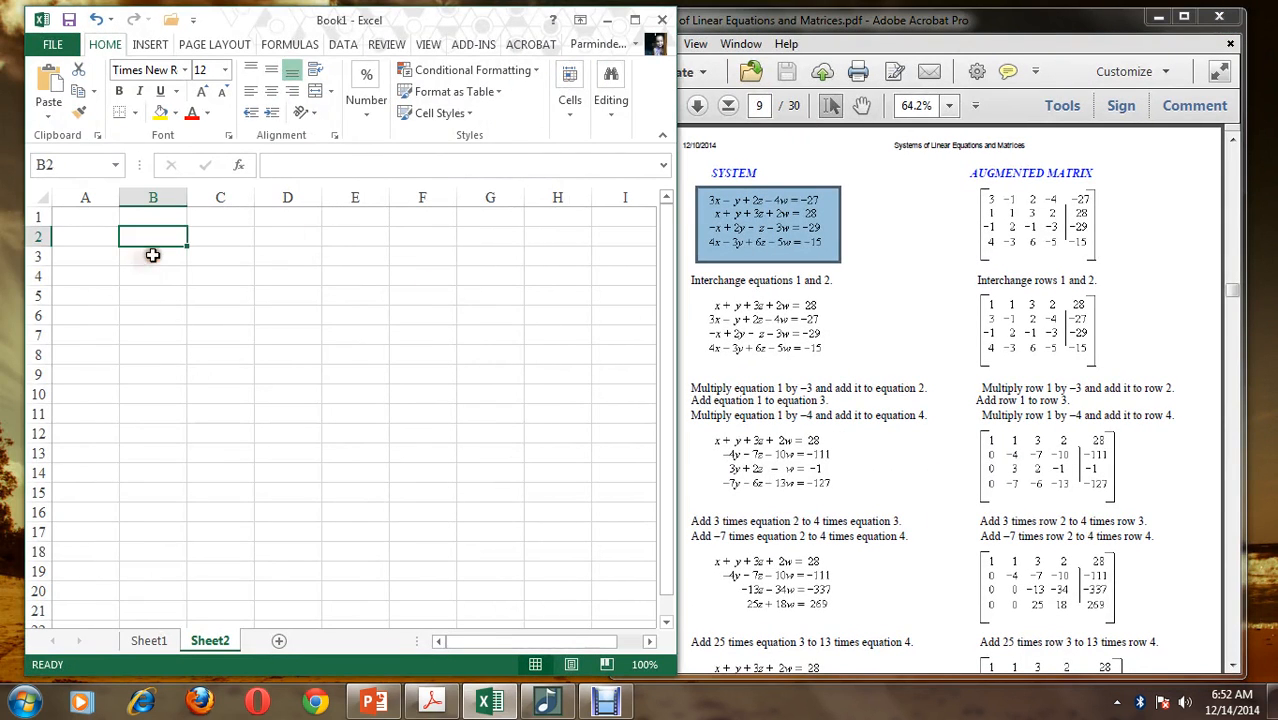
Enter the labels "x =" and "y =" in B3:B4 with starting values 1 and 2 in C3:C4
{"action": "left_click", "coordinate": [155, 258]}
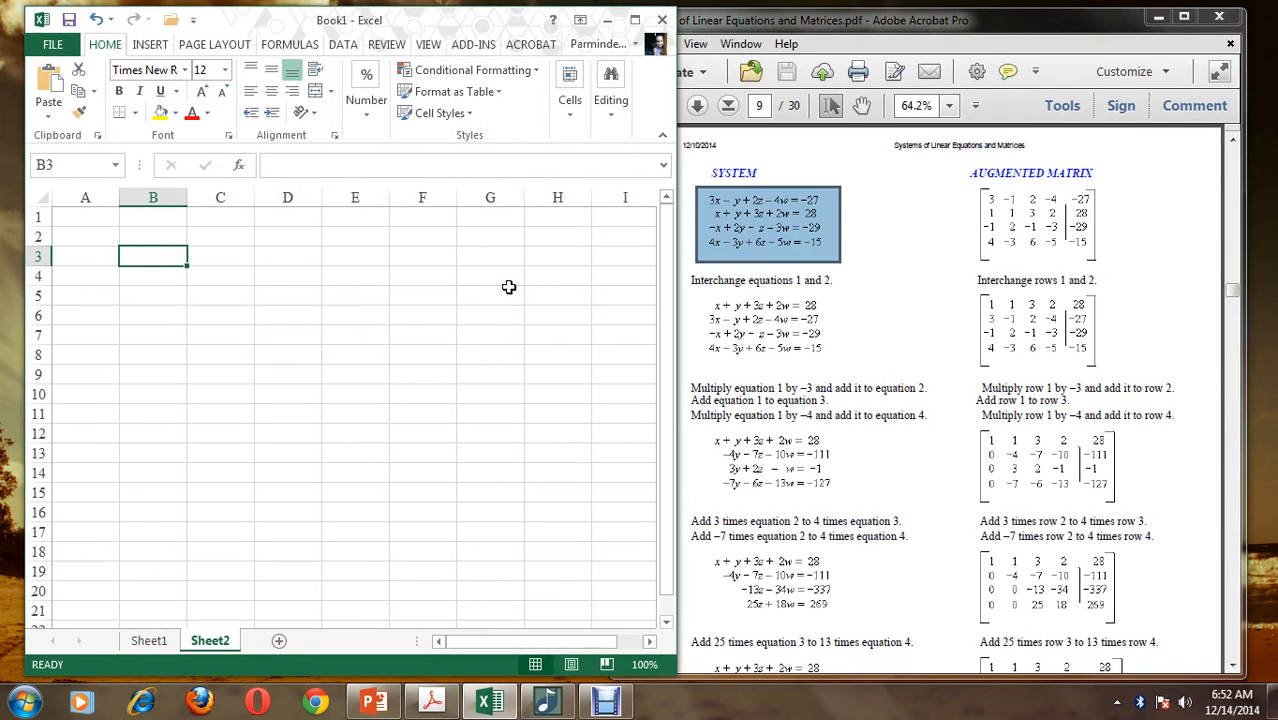
{"action": "type", "text": "x ="}
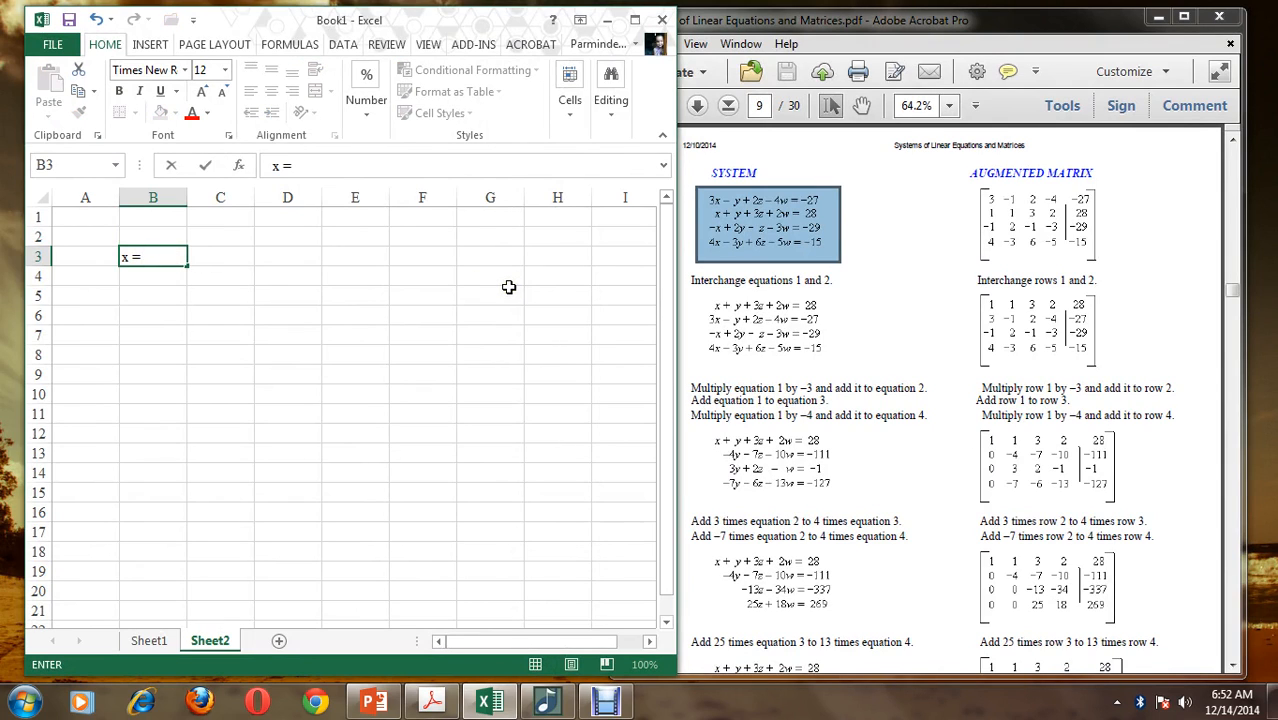
{"action": "key", "text": "Tab"}
{"action": "type", "text": "1"}
{"action": "key", "text": "Return"}
{"action": "type", "text": "y ="}
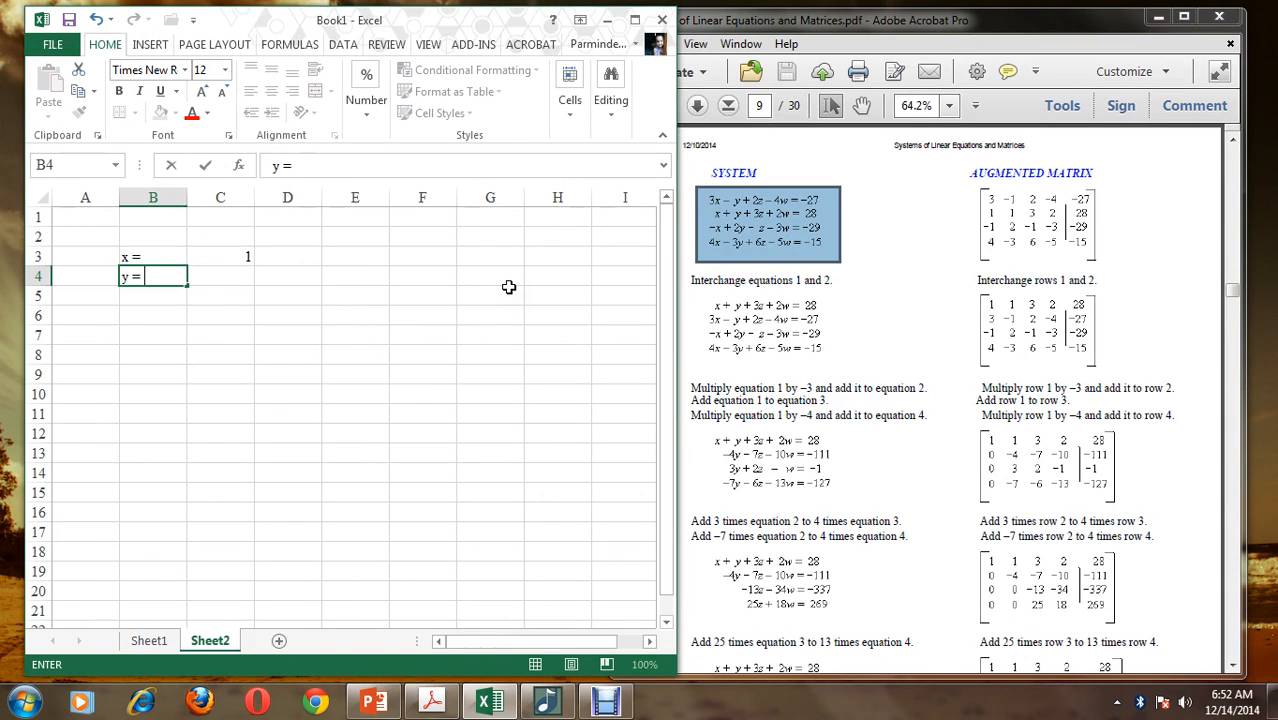
{"action": "key", "text": "Tab"}
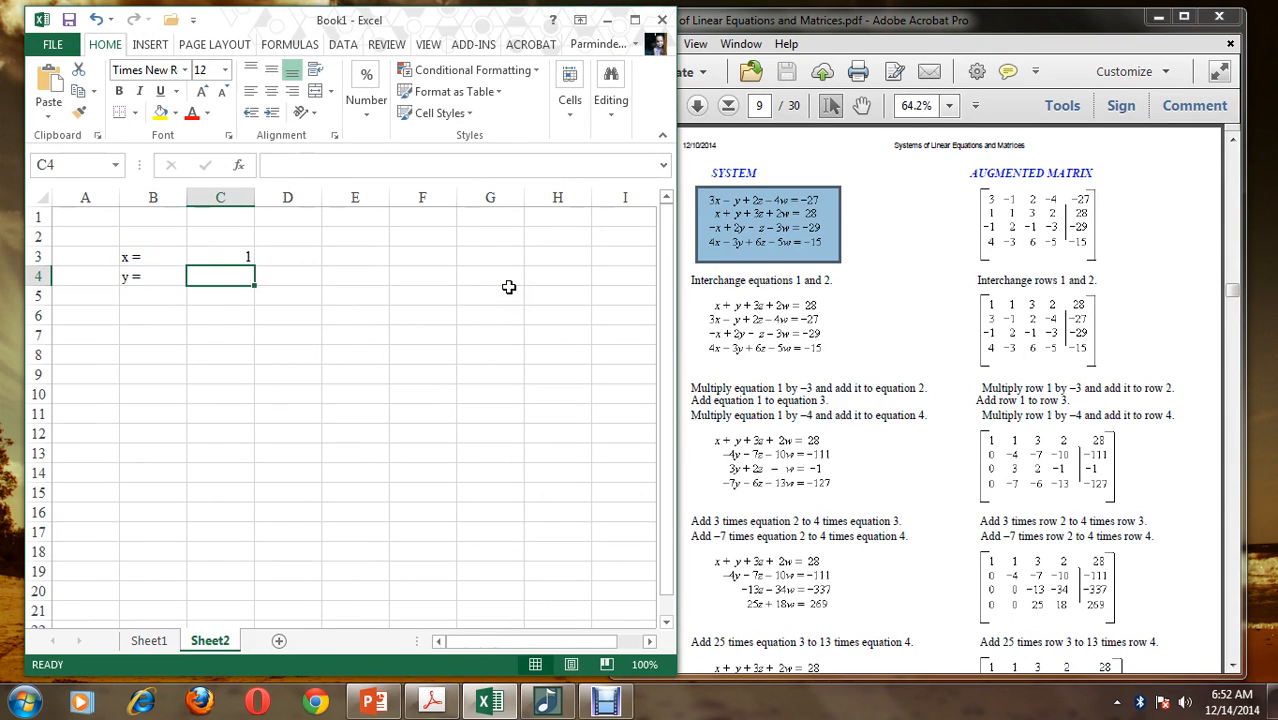
{"action": "type", "text": "2"}
{"action": "key", "text": "Return"}
Enter the labels "z =" and "w =" in B5:B6 with starting values -1 and 4 in C5:C6
{"action": "type", "text": "z ="}
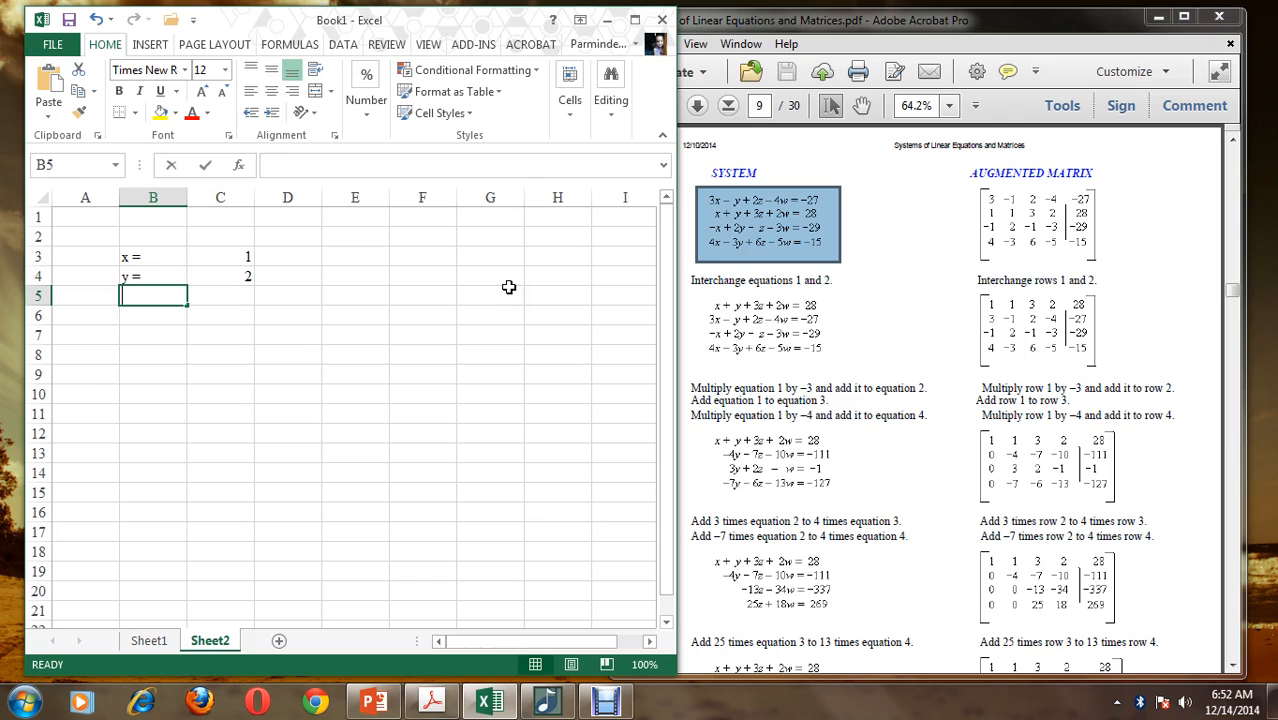
{"action": "key", "text": "Tab"}
{"action": "type", "text": "-1"}
{"action": "key", "text": "Return"}
{"action": "type", "text": "w ="}
{"action": "key", "text": "Tab"}
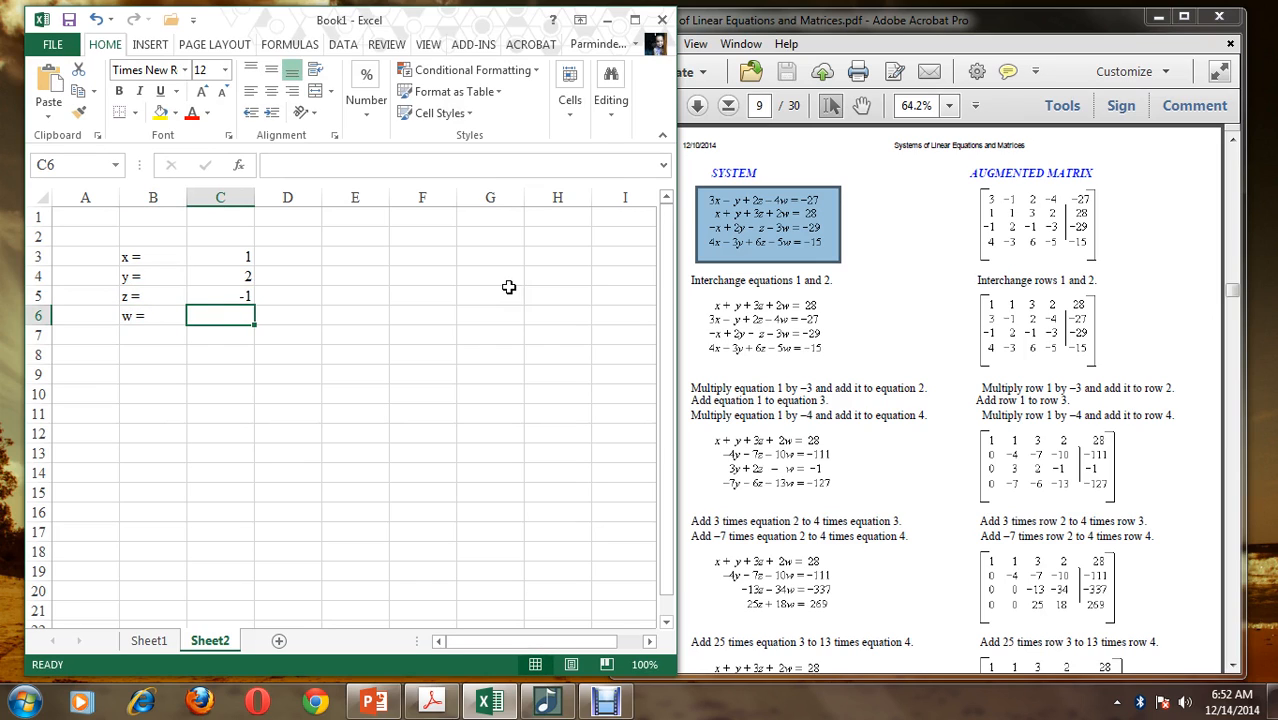
{"action": "type", "text": "4"}
{"action": "key", "text": "Return"}
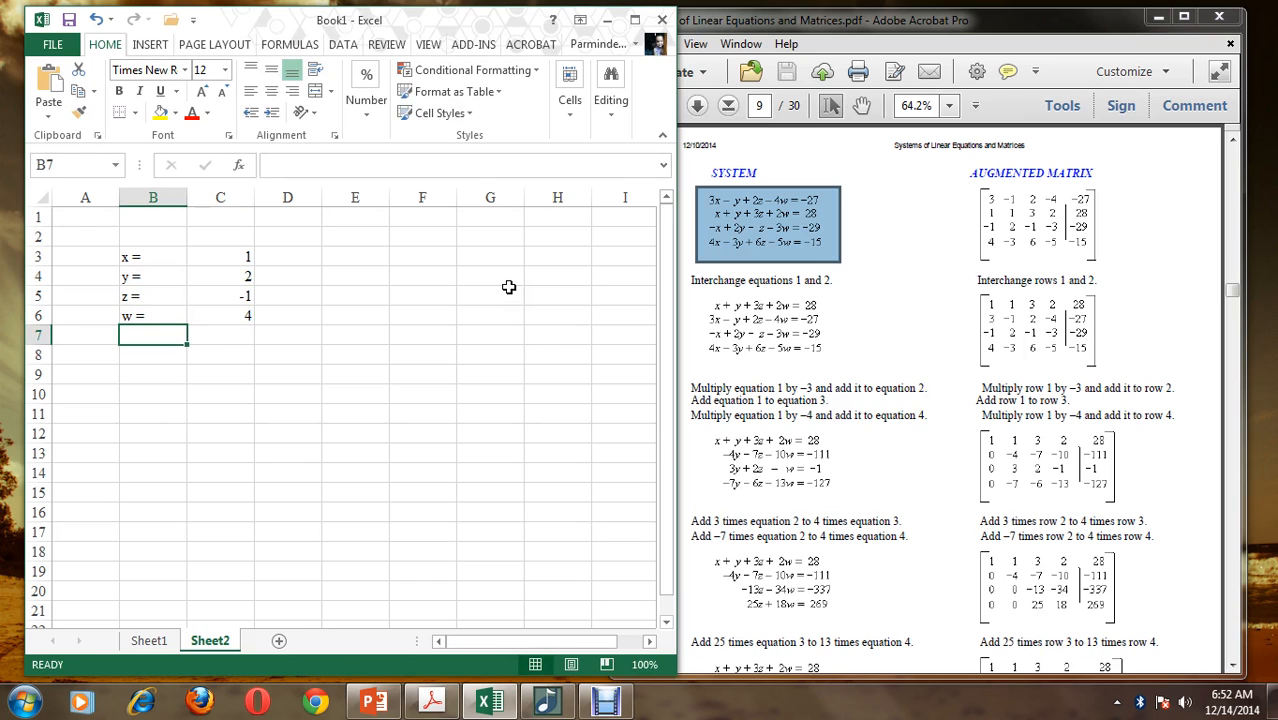
Enter the label "equ 1=" in B8
{"action": "left_click", "coordinate": [148, 357]}
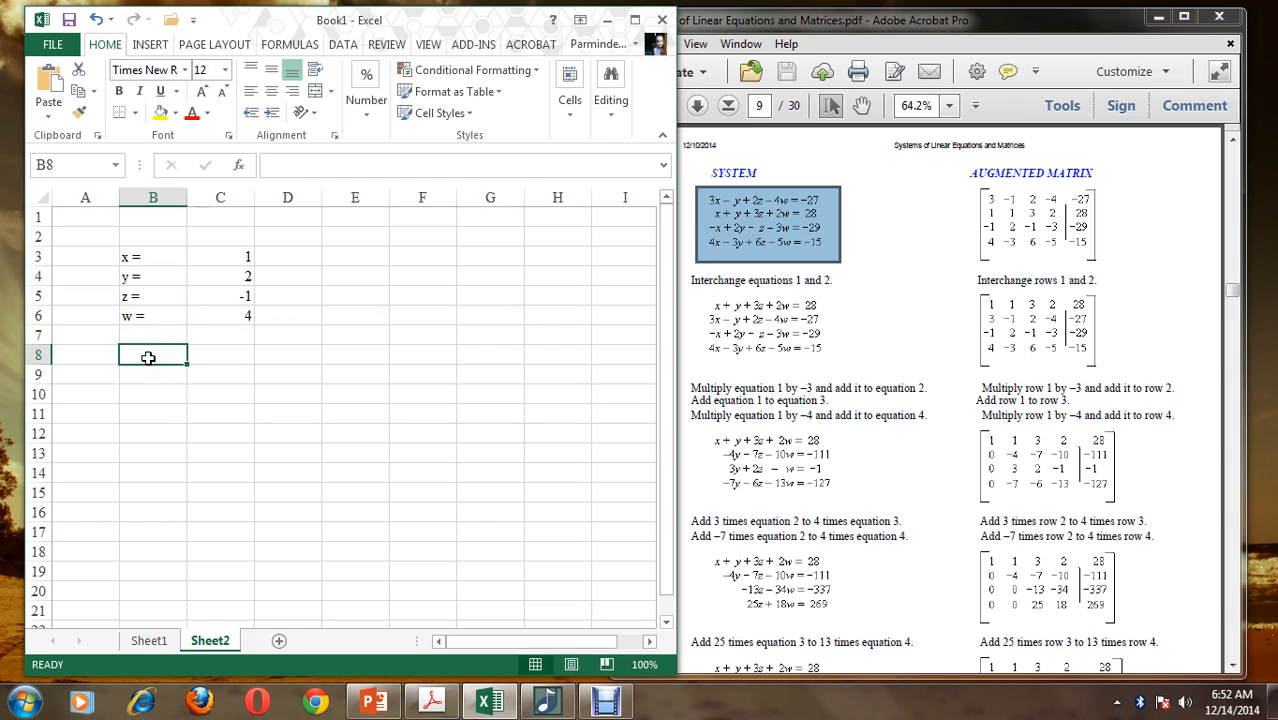
{"action": "type", "text": "equ 1"}
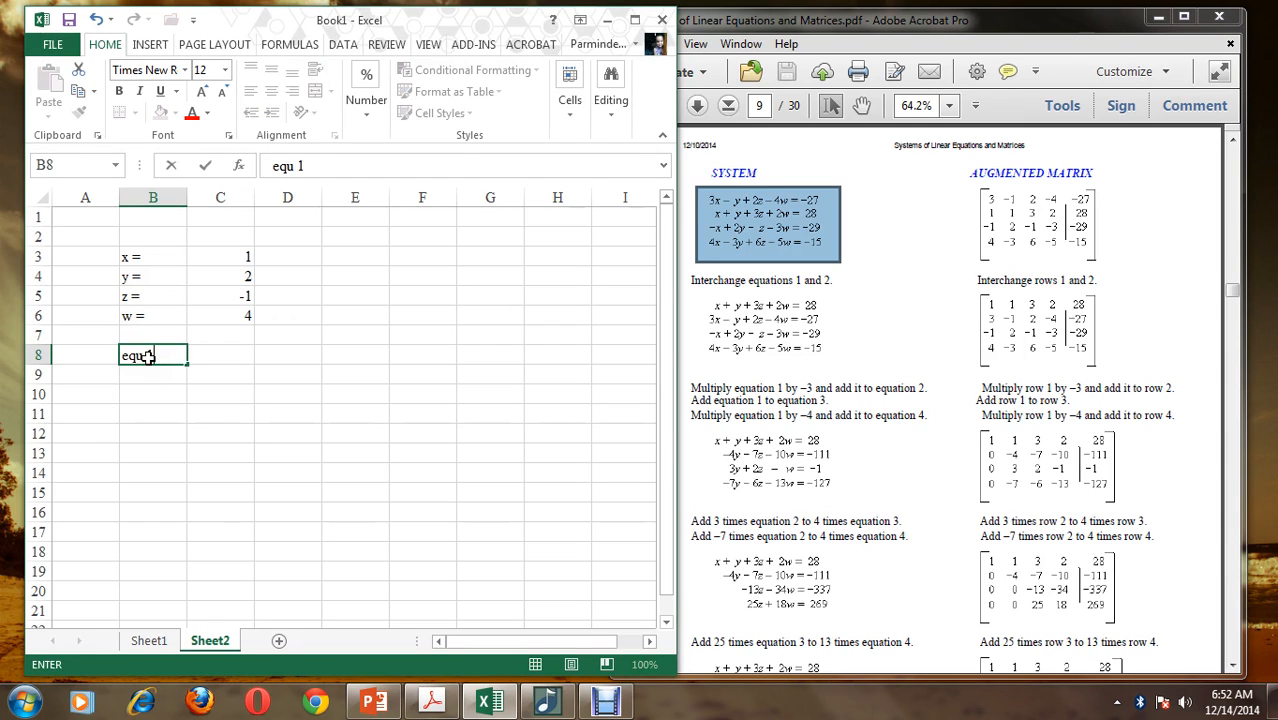
{"action": "type", "text": " ="}
{"action": "key", "text": "Tab"}
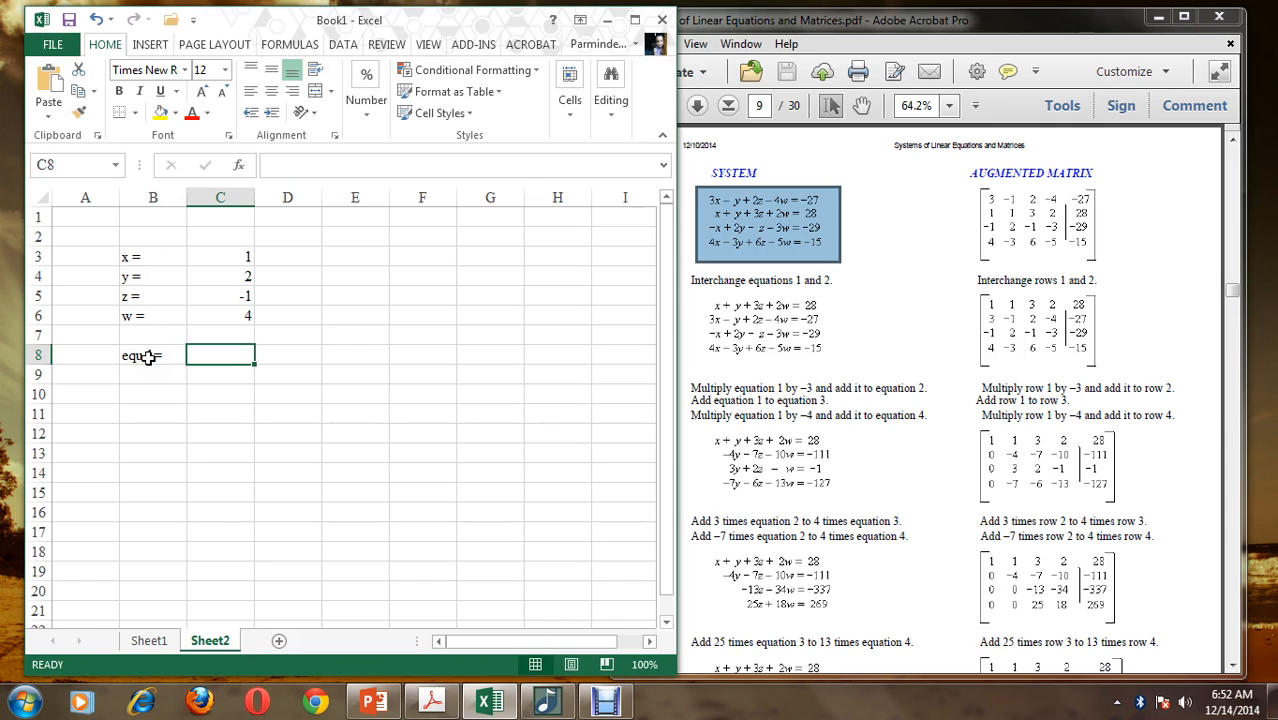
Enter the first equation's left-hand side in C8 as =3*C3-C4+2*C5-4*C6
{"action": "type", "text": "=3*"}
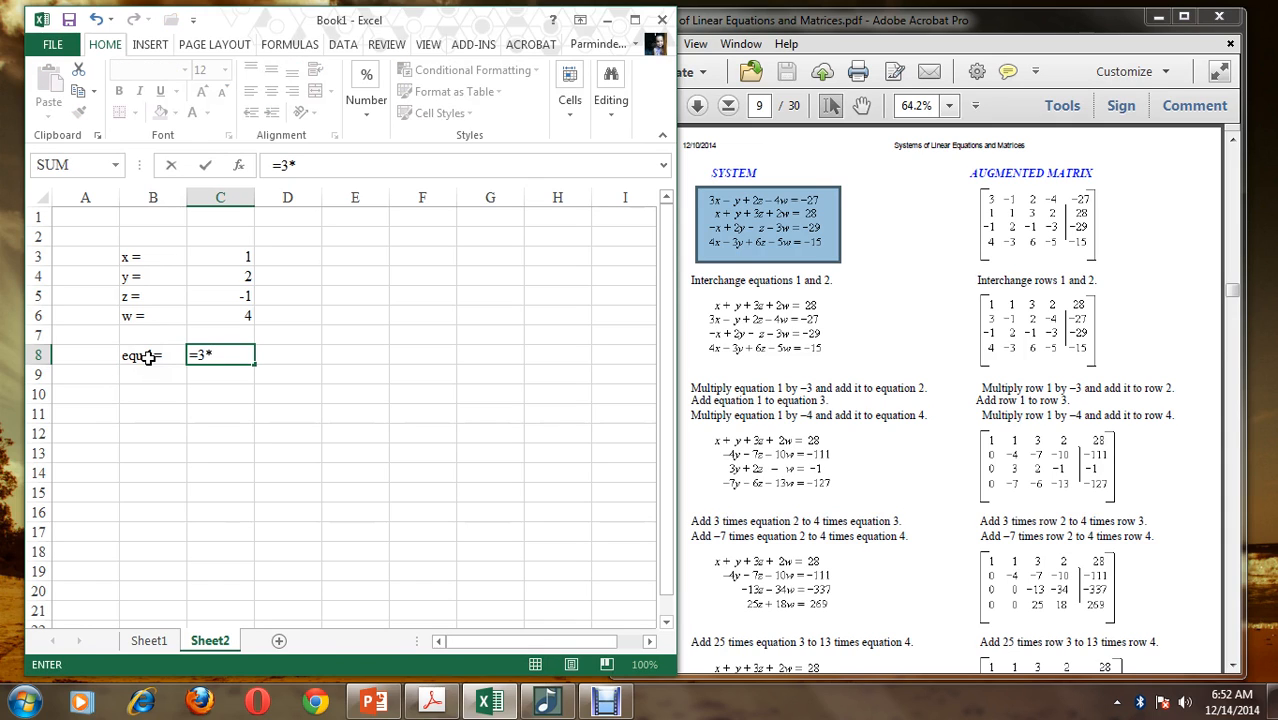
{"action": "left_click", "coordinate": [205, 257]}
{"action": "type", "text": "-"}
{"action": "left_click", "coordinate": [208, 279]}
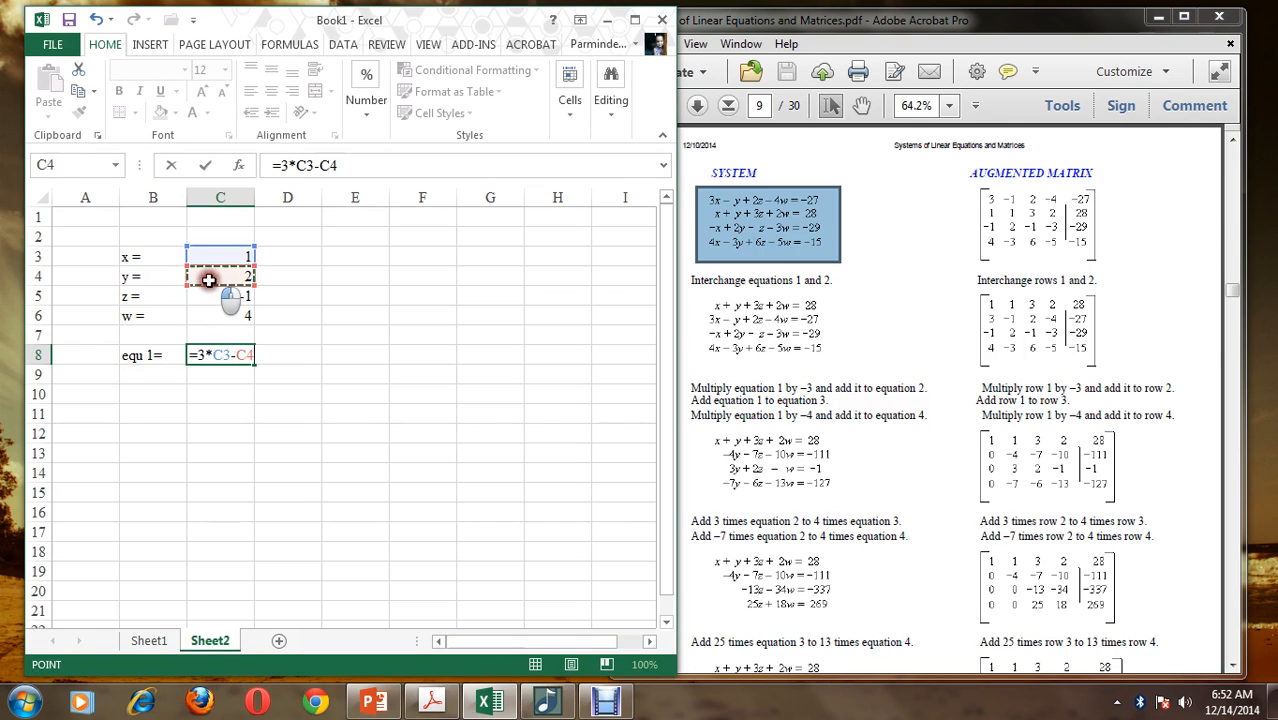
{"action": "type", "text": "+2*"}
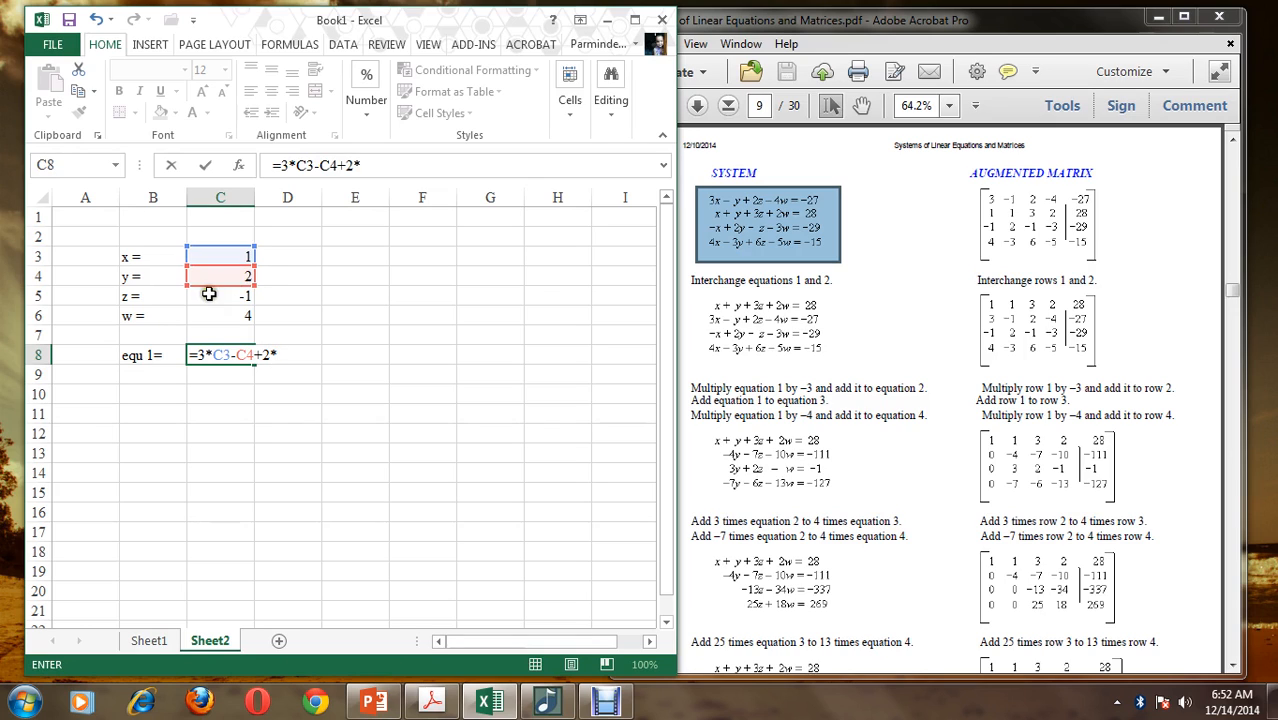
{"action": "left_click", "coordinate": [208, 294]}
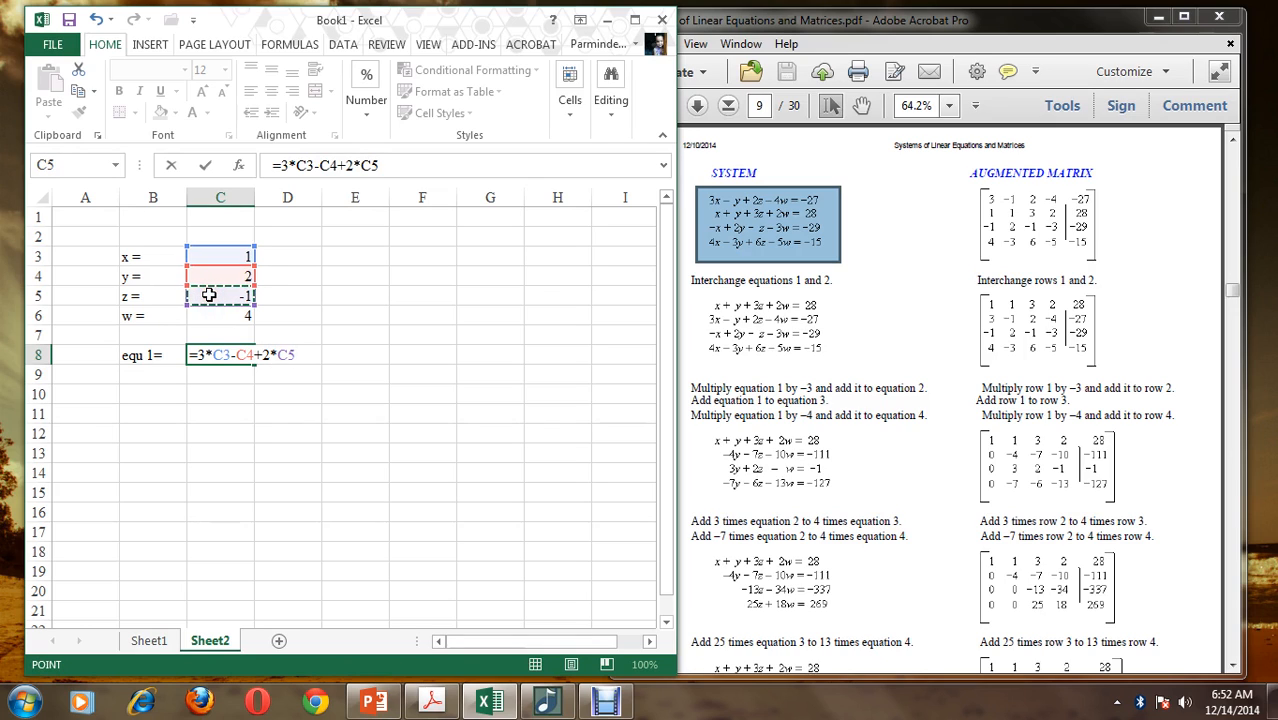
{"action": "type", "text": "-4*"}
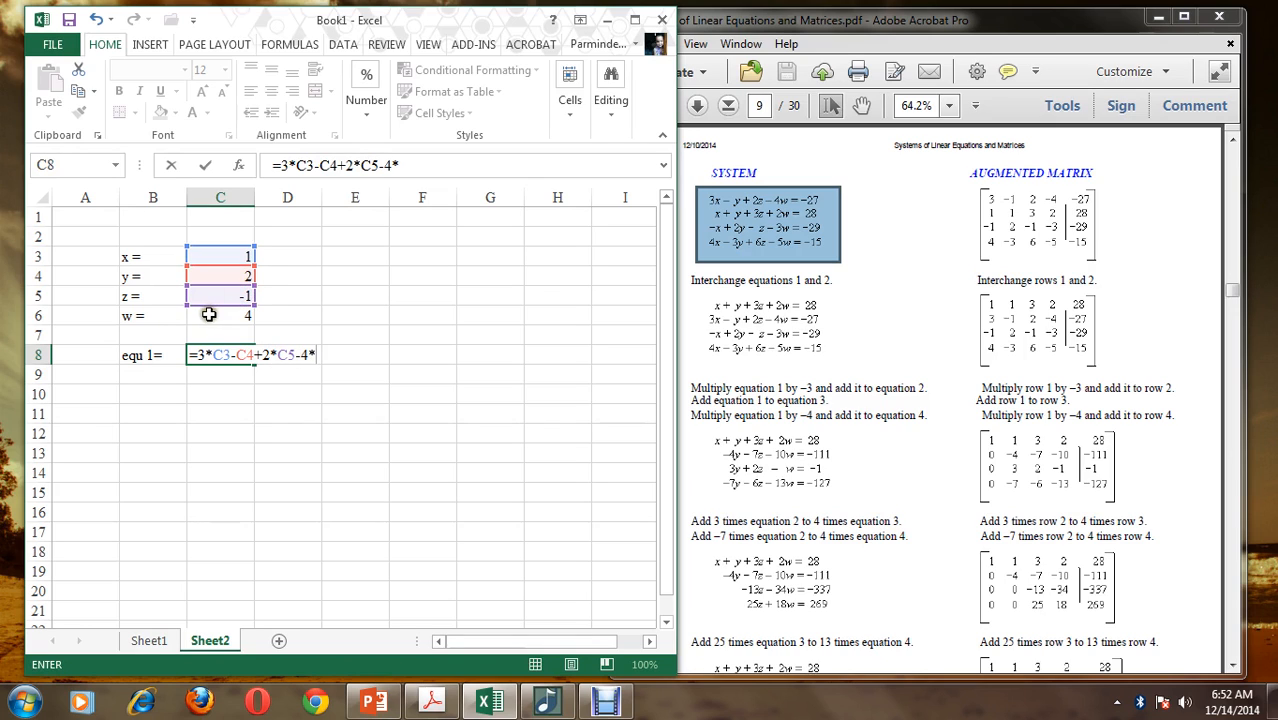
{"action": "left_click", "coordinate": [210, 315]}
{"action": "key", "text": "Return"}
Enter the label "equ 2 =" in B9
{"action": "left_click", "coordinate": [124, 378]}
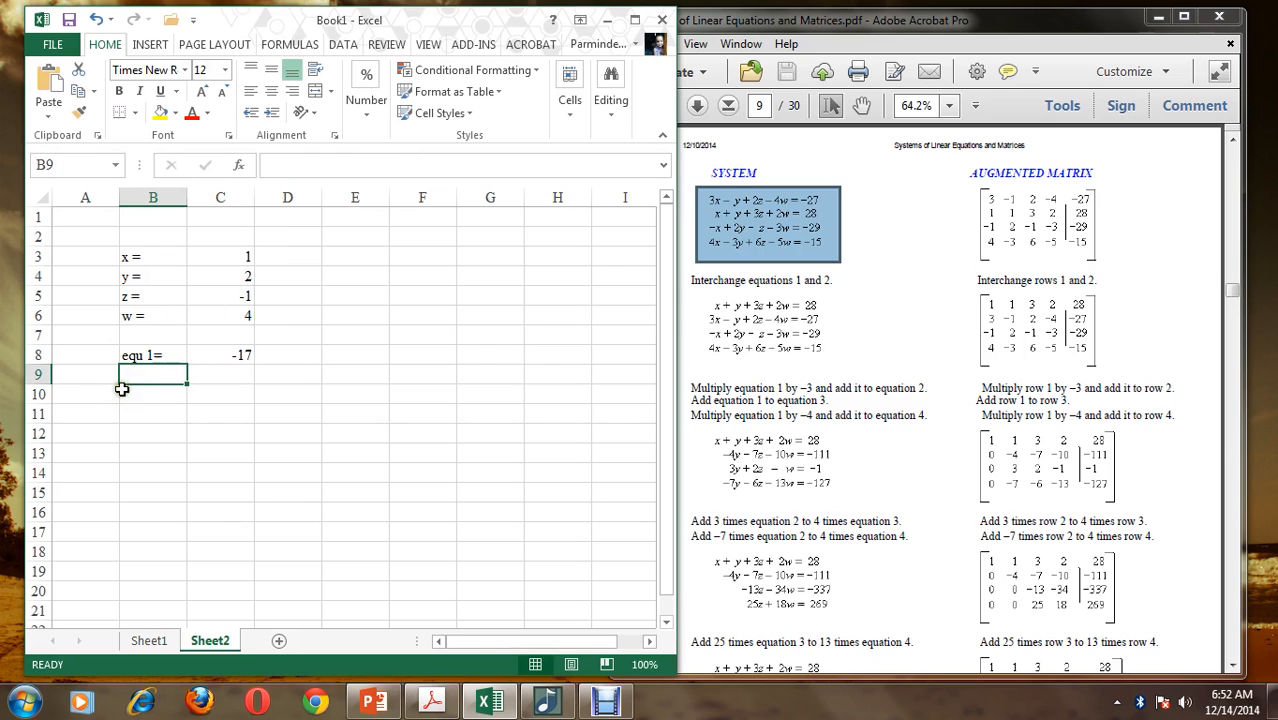
{"action": "type", "text": "equ"}
{"action": "type", "text": "2"}
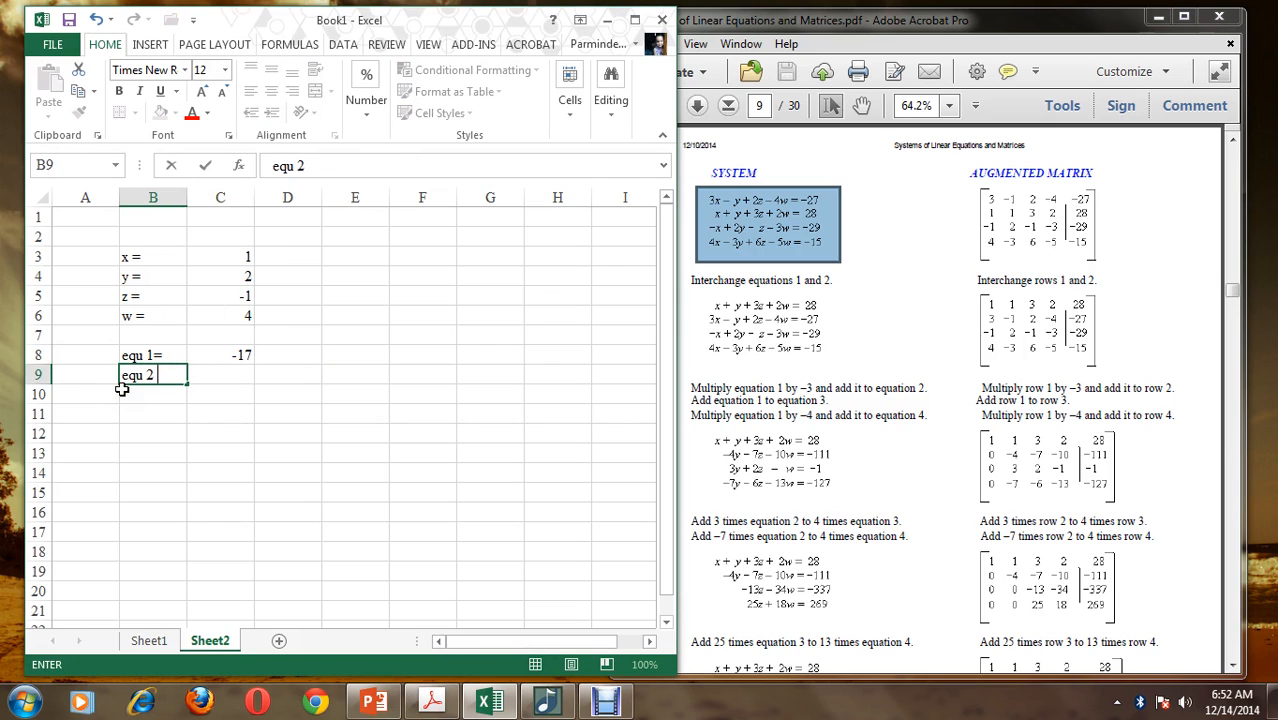
{"action": "type", "text": " ="}
{"action": "key", "text": "Tab"}
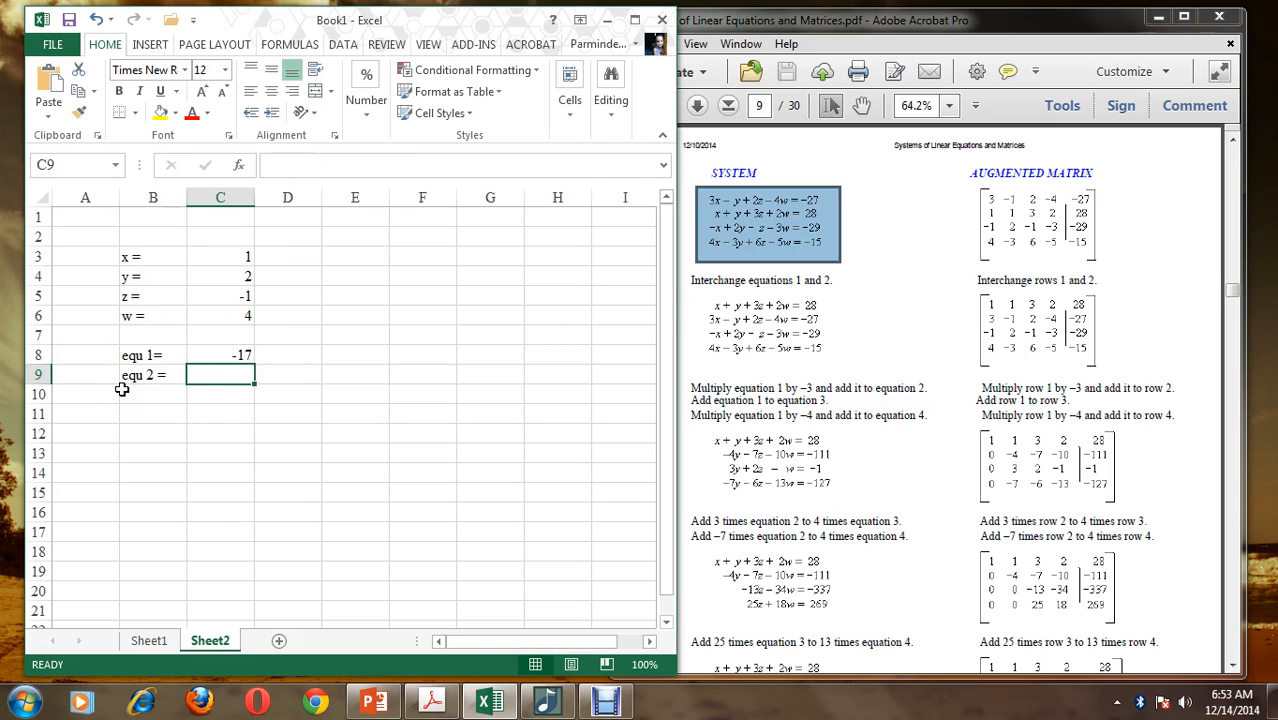
Enter the second equation's left-hand side in C9 as =C3+C4+3*C5+2*C6
{"action": "type", "text": "="}
{"action": "left_click", "coordinate": [223, 257]}
{"action": "type", "text": "+"}
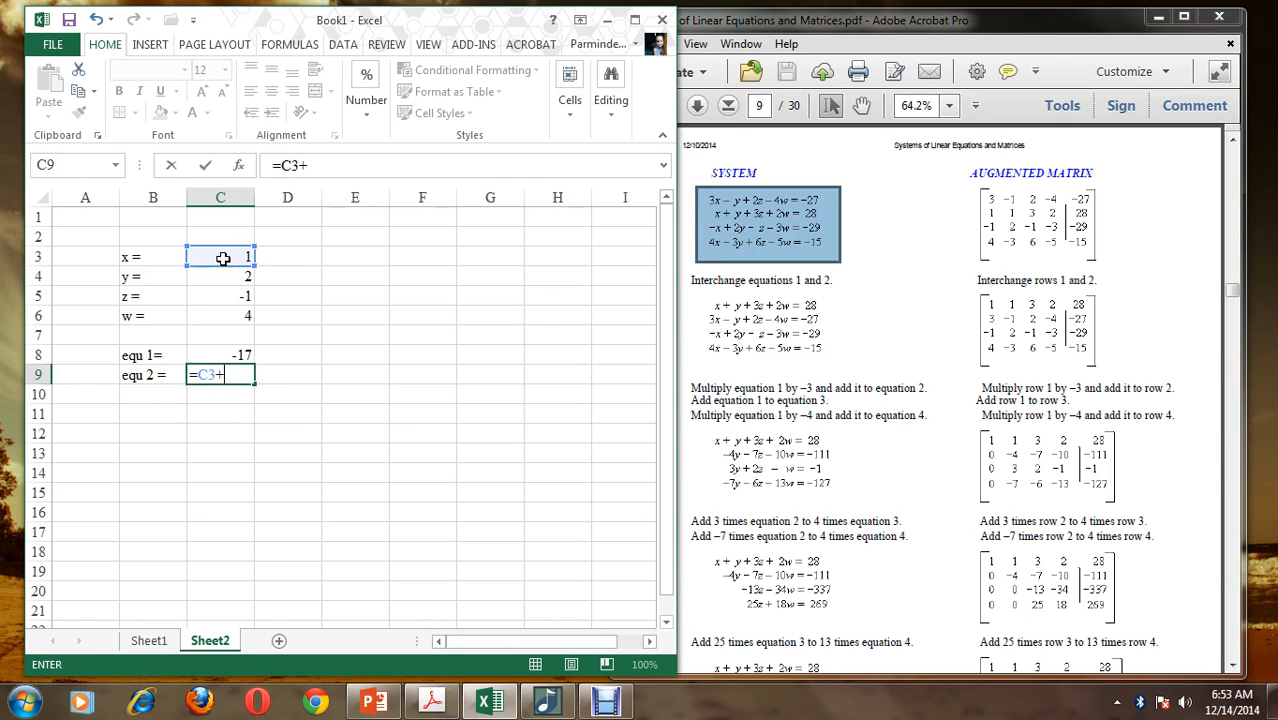
{"action": "left_click", "coordinate": [229, 279]}
{"action": "type", "text": "+"}
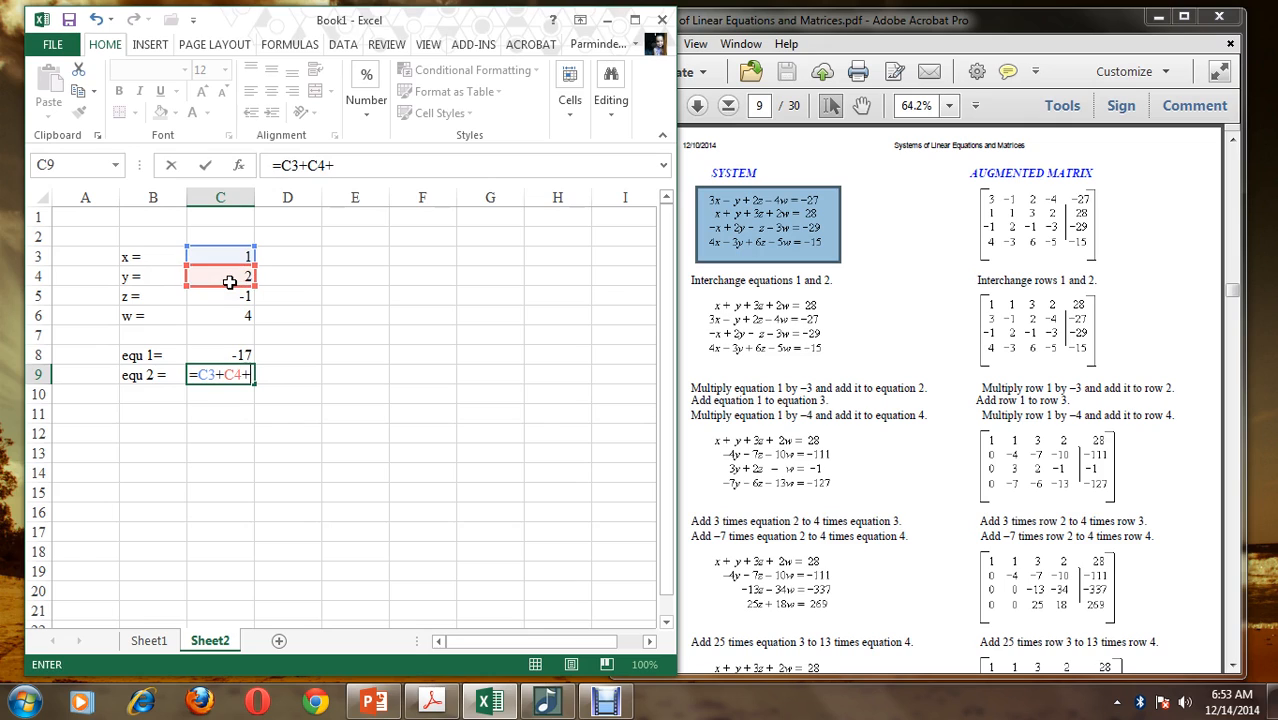
{"action": "type", "text": "3*"}
{"action": "left_click", "coordinate": [226, 297]}
{"action": "type", "text": "+2*"}
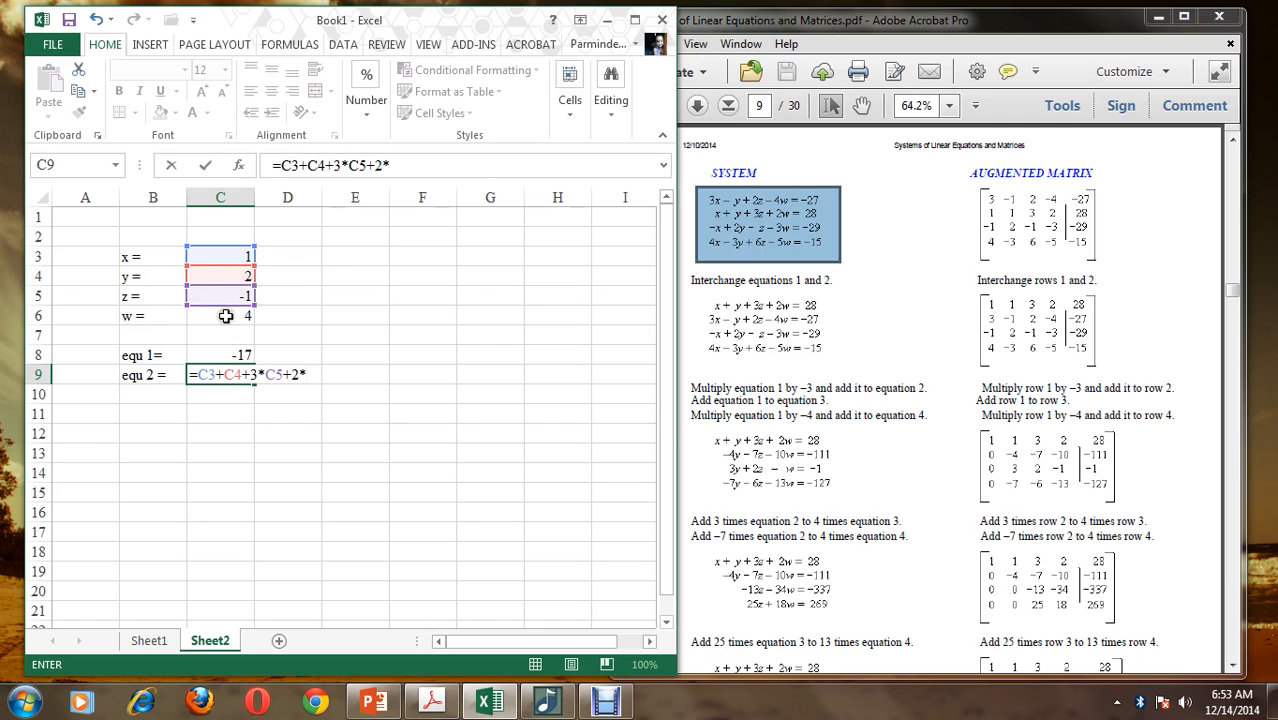
{"action": "left_click", "coordinate": [226, 316]}
Enter the label "equ 3 =" in B10
{"action": "left_click", "coordinate": [145, 395]}
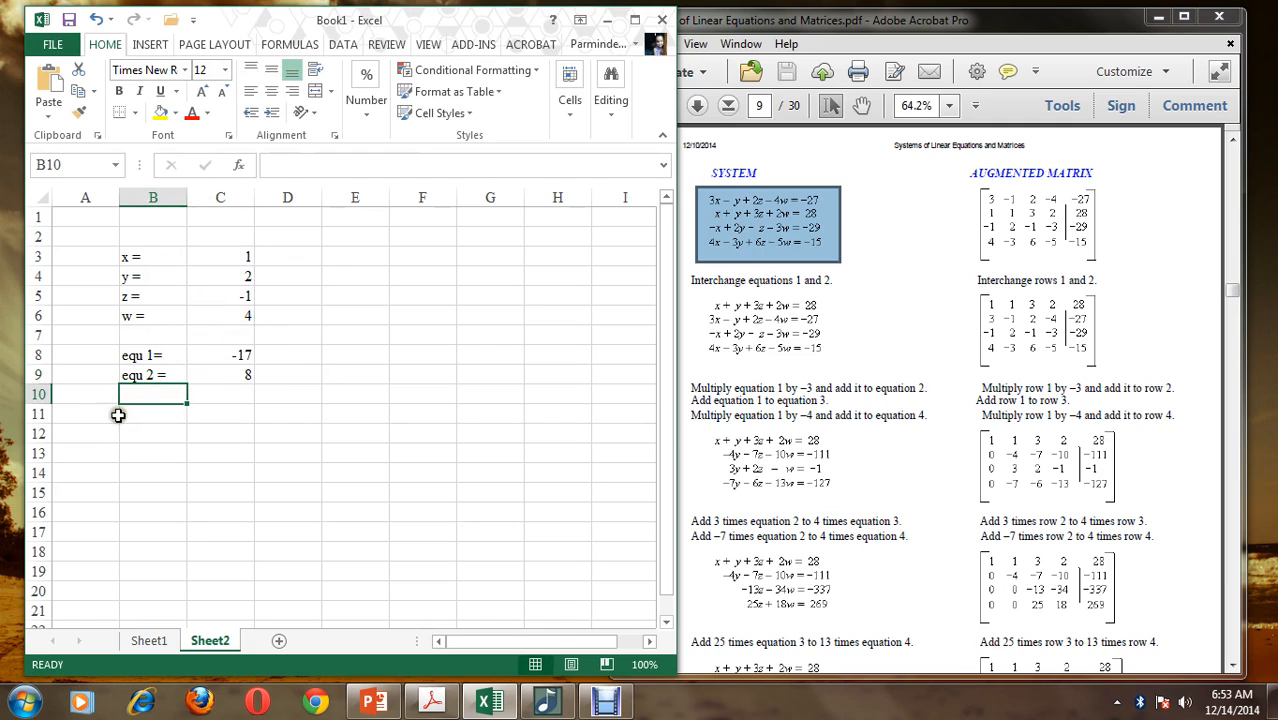
{"action": "type", "text": "equ 3 ="}
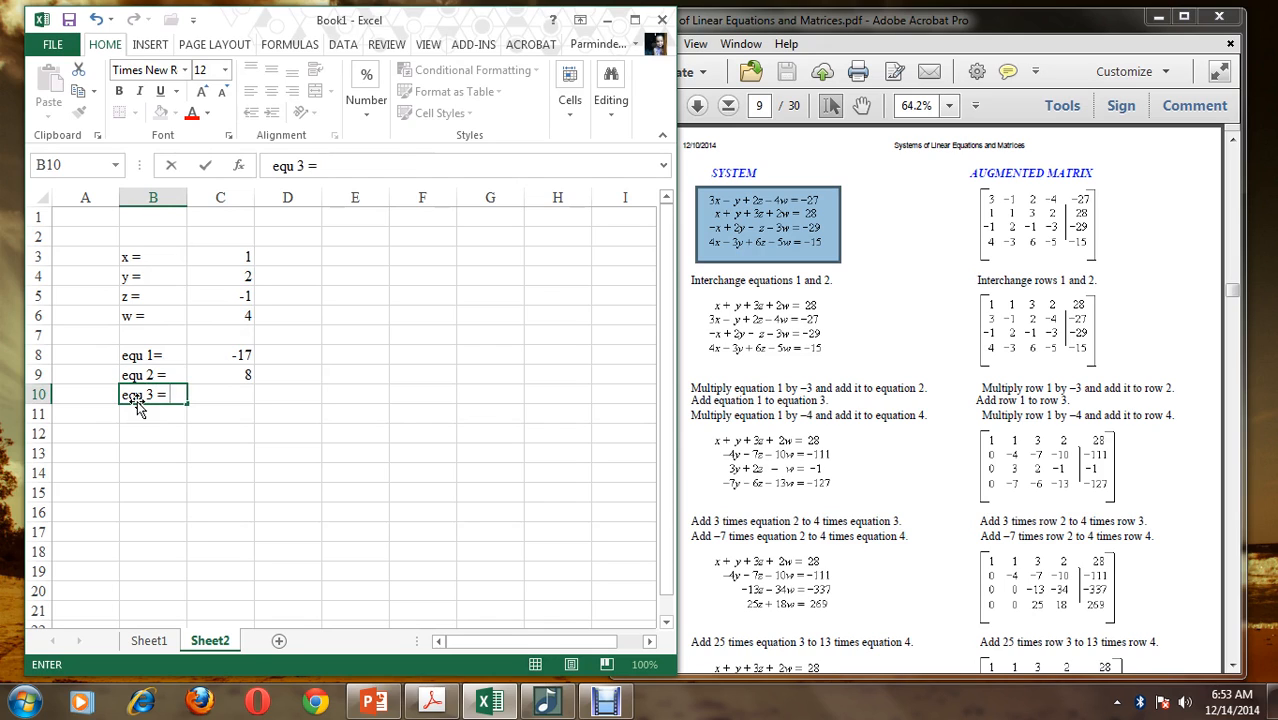
{"action": "key", "text": "Tab"}
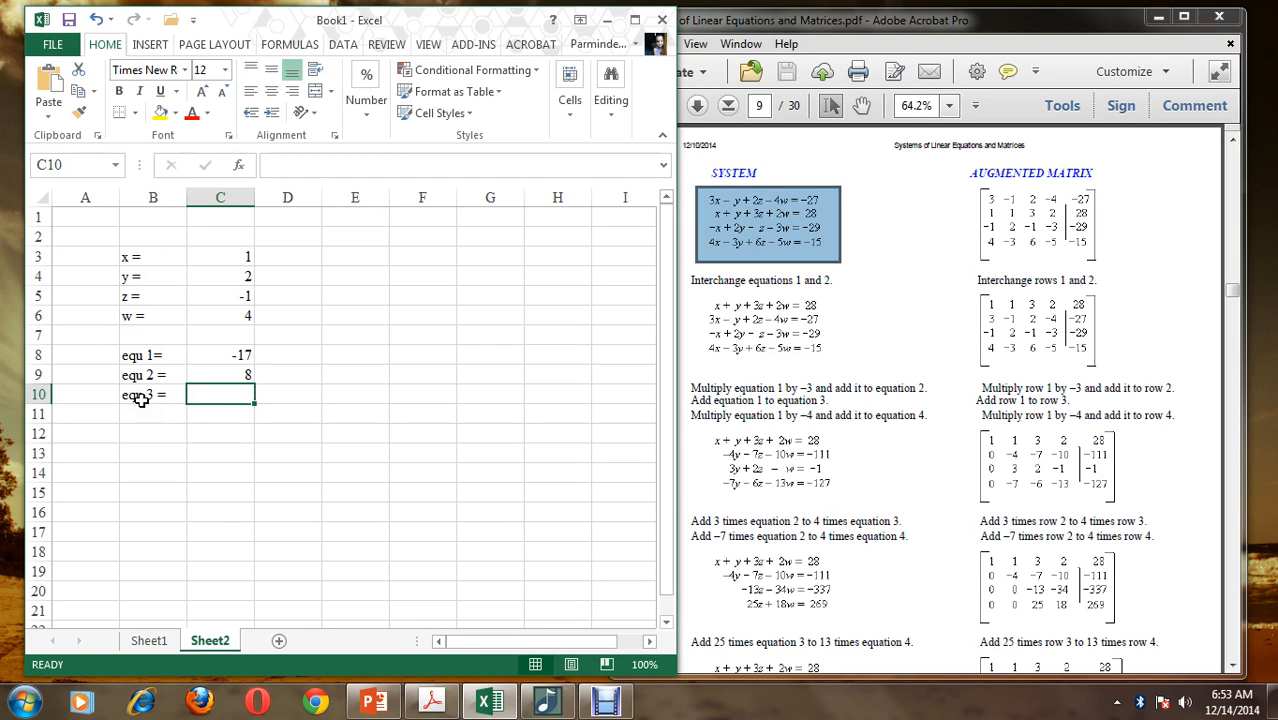
Enter the third equation's left-hand side in C10 as =-C3+2*C4-C5-3*C6
{"action": "type", "text": "=-"}
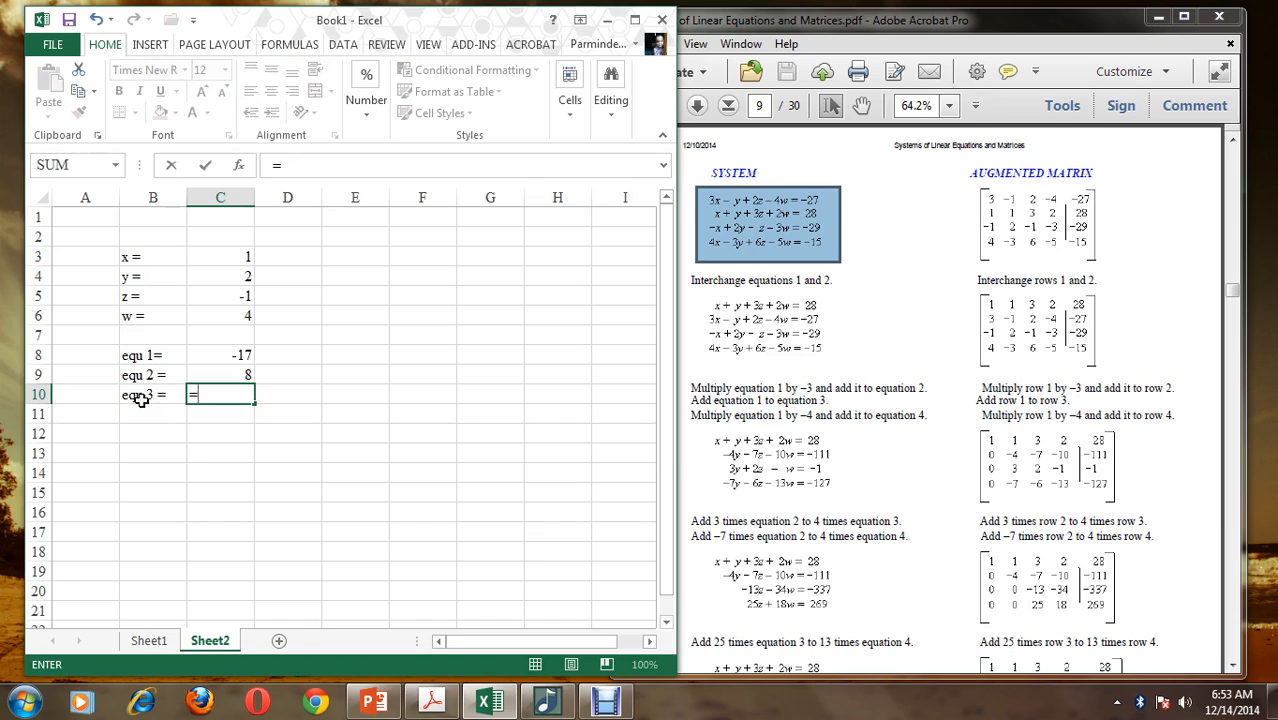
{"action": "left_click", "coordinate": [221, 256]}
{"action": "type", "text": "+2*"}
{"action": "left_click", "coordinate": [220, 278]}
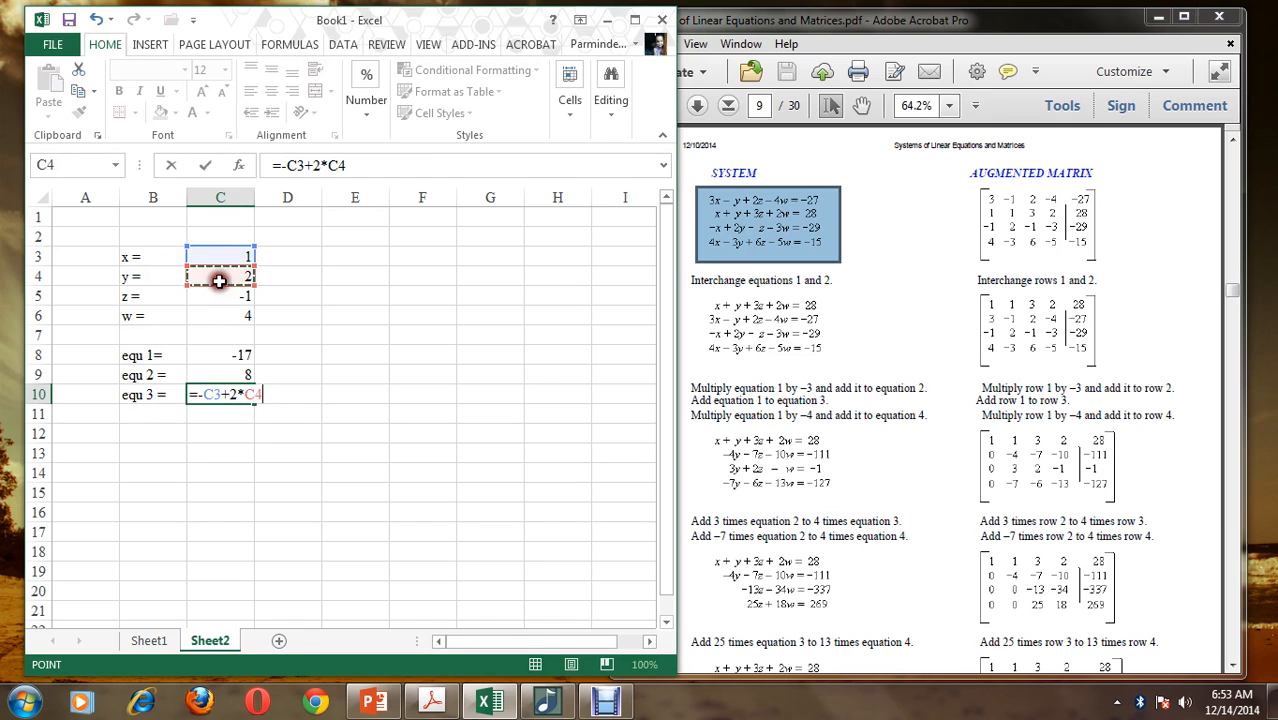
{"action": "type", "text": "-"}
{"action": "left_click", "coordinate": [219, 293]}
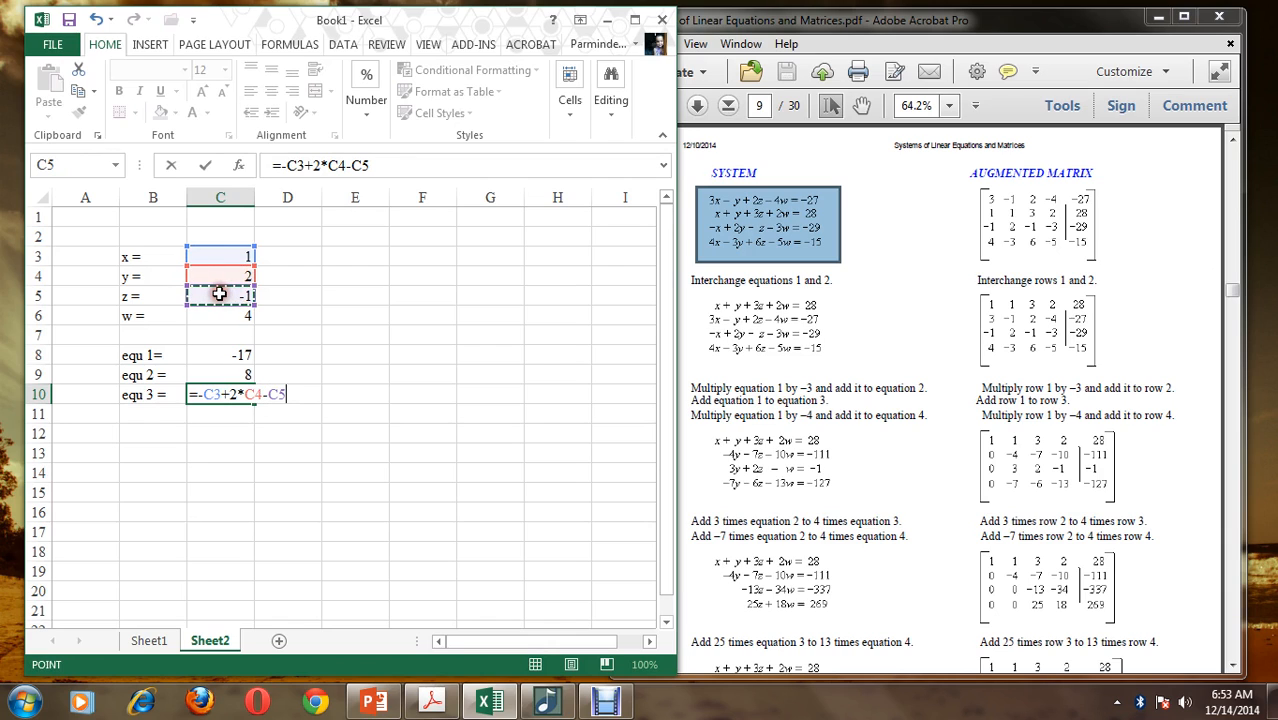
{"action": "type", "text": "-3*"}
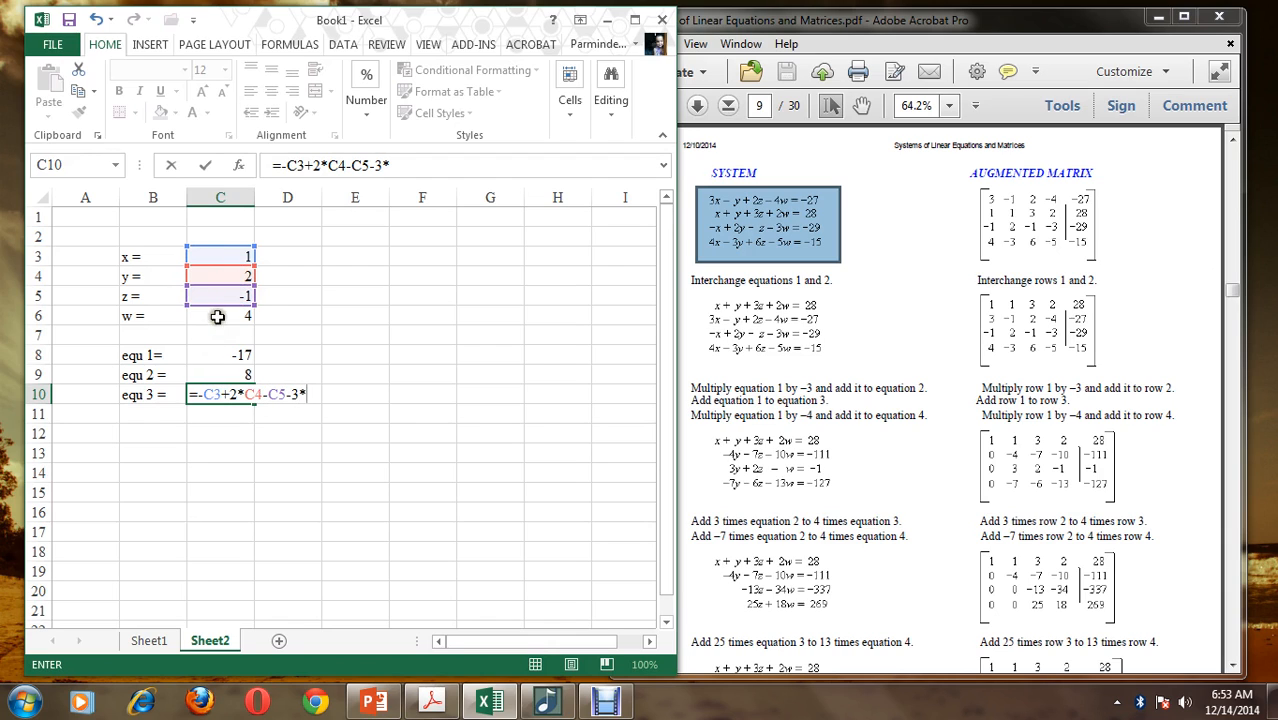
{"action": "left_click", "coordinate": [217, 316]}
{"action": "key", "text": "Return"}
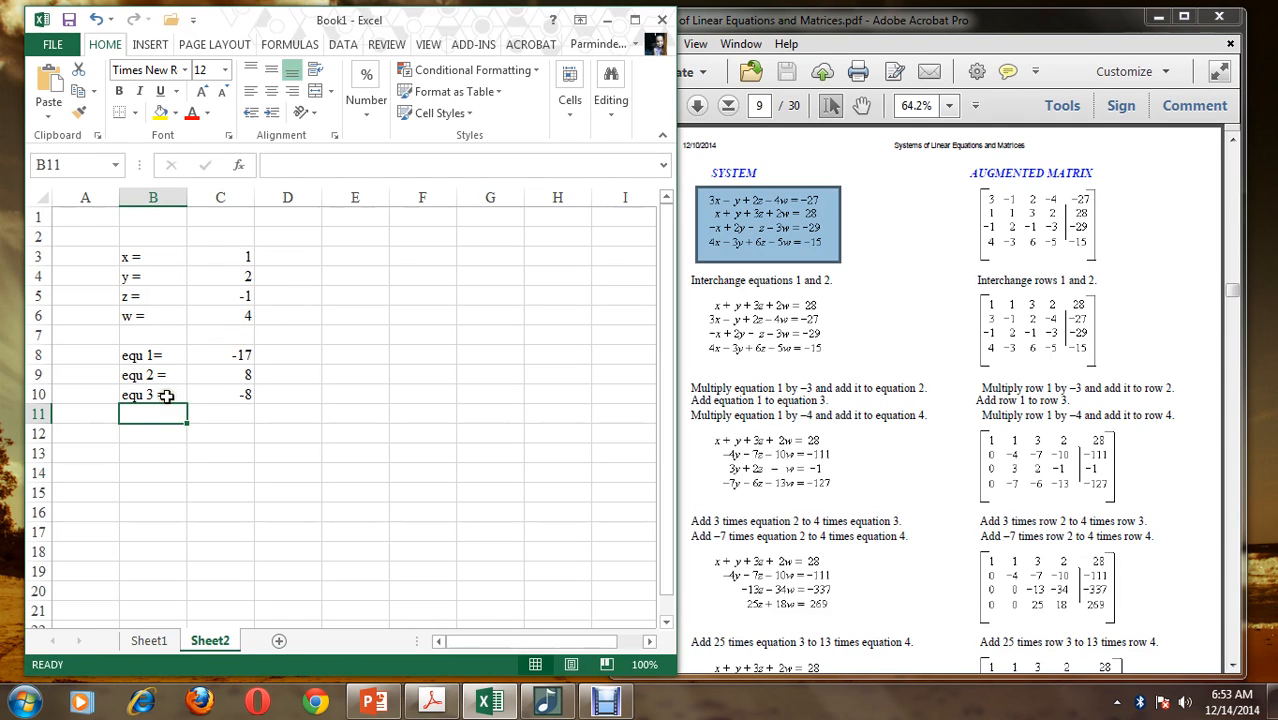
Label B11 "equ 4=" and enter the fourth equation's left-hand side in C11 as =4*C3-3*C4+6*C5-5*C6
{"action": "type", "text": "equ 4="}
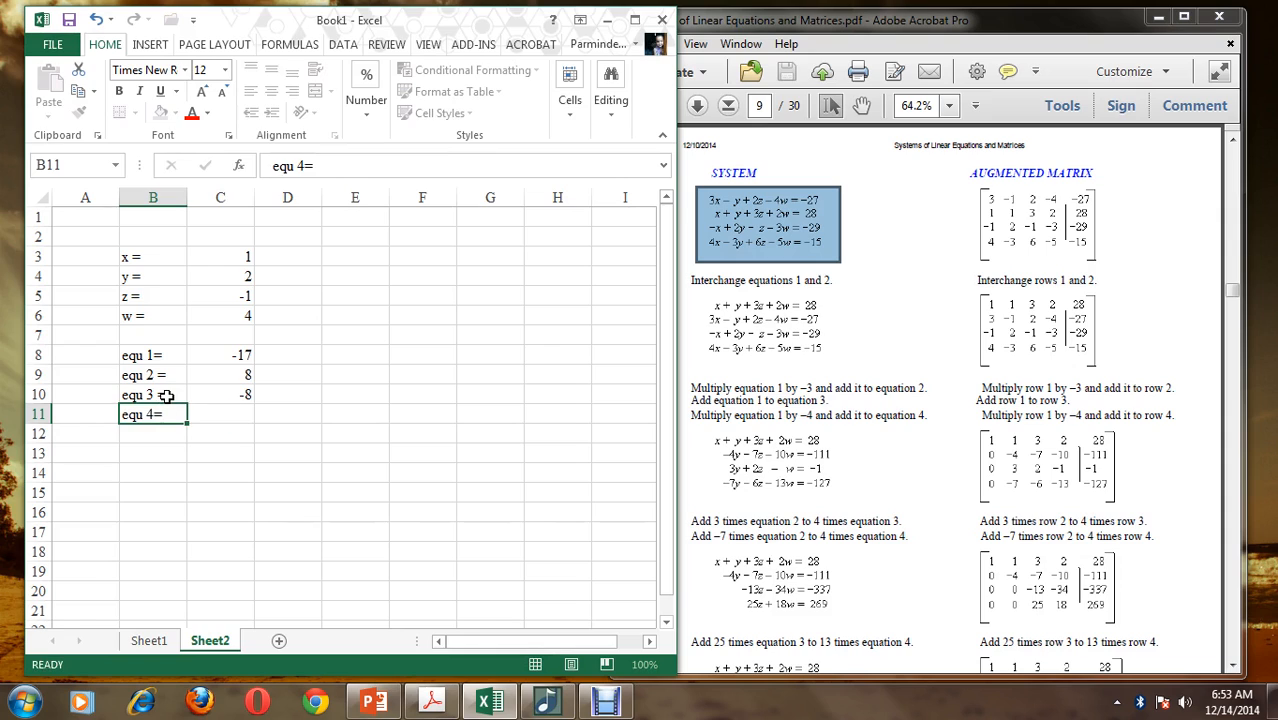
{"action": "key", "text": "Tab"}
{"action": "type", "text": "=4*"}
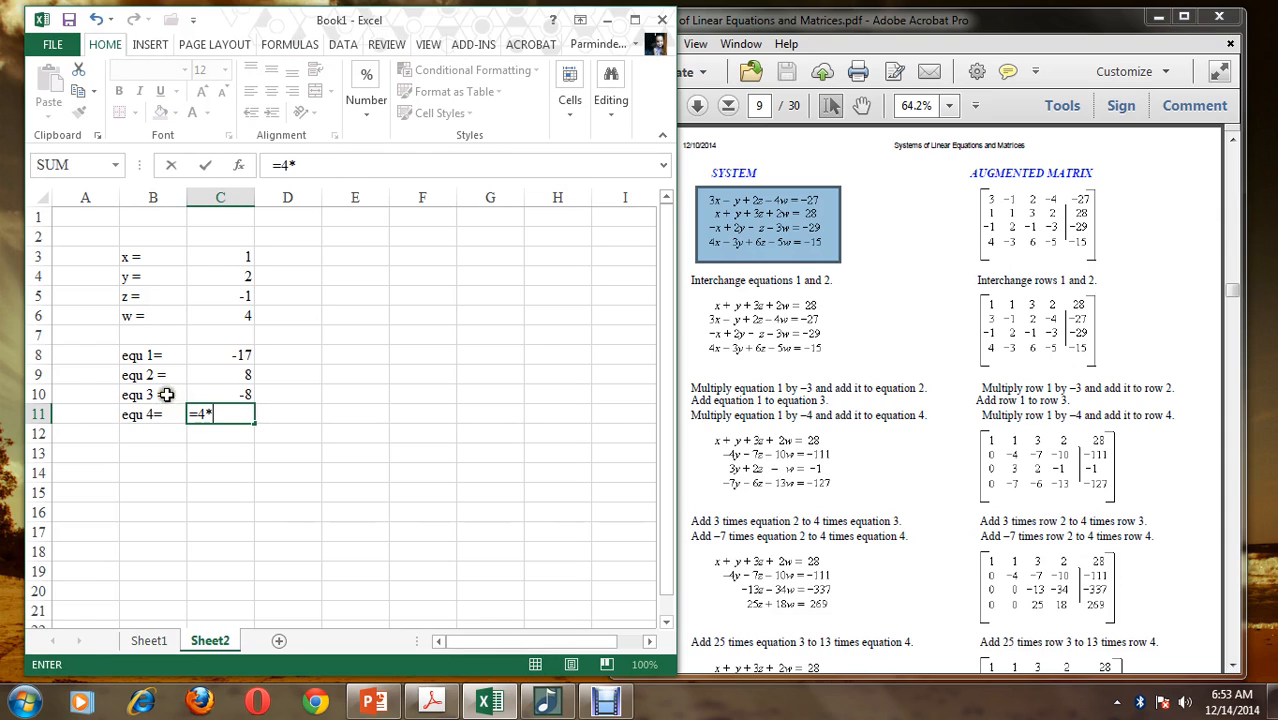
{"action": "left_click", "coordinate": [194, 257]}
{"action": "type", "text": "-"}
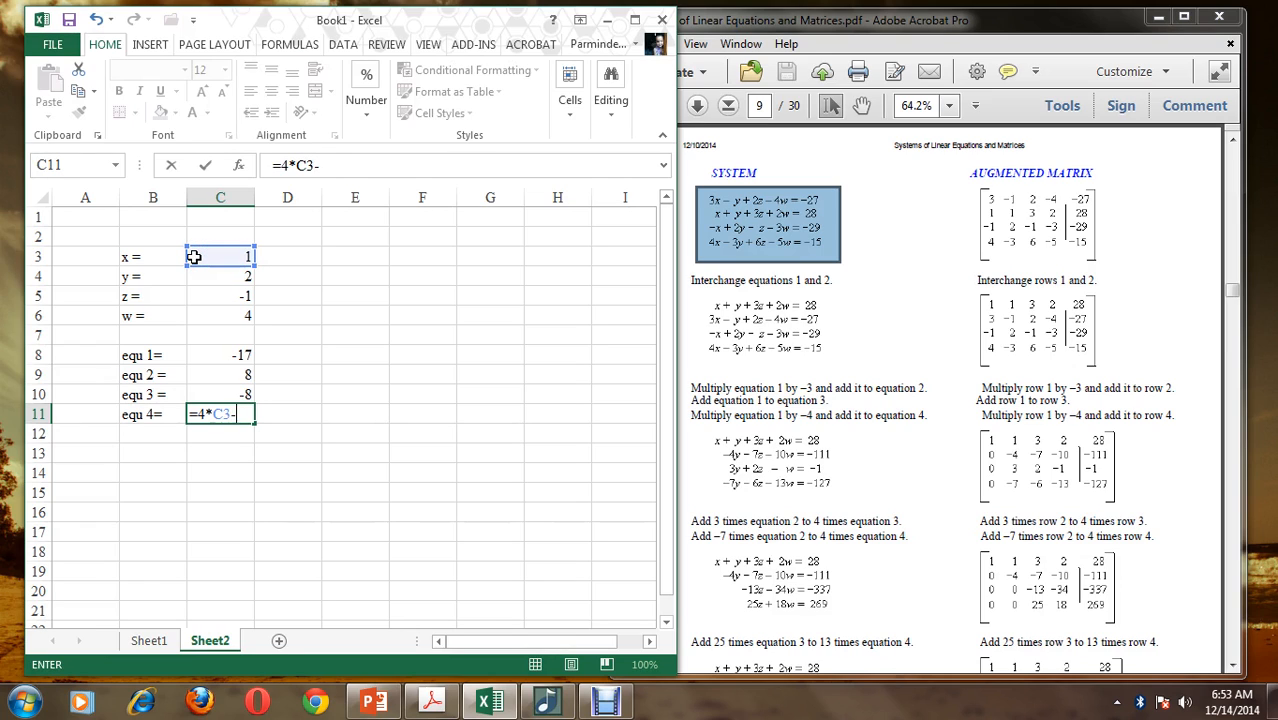
{"action": "type", "text": "3*"}
{"action": "left_click", "coordinate": [201, 276]}
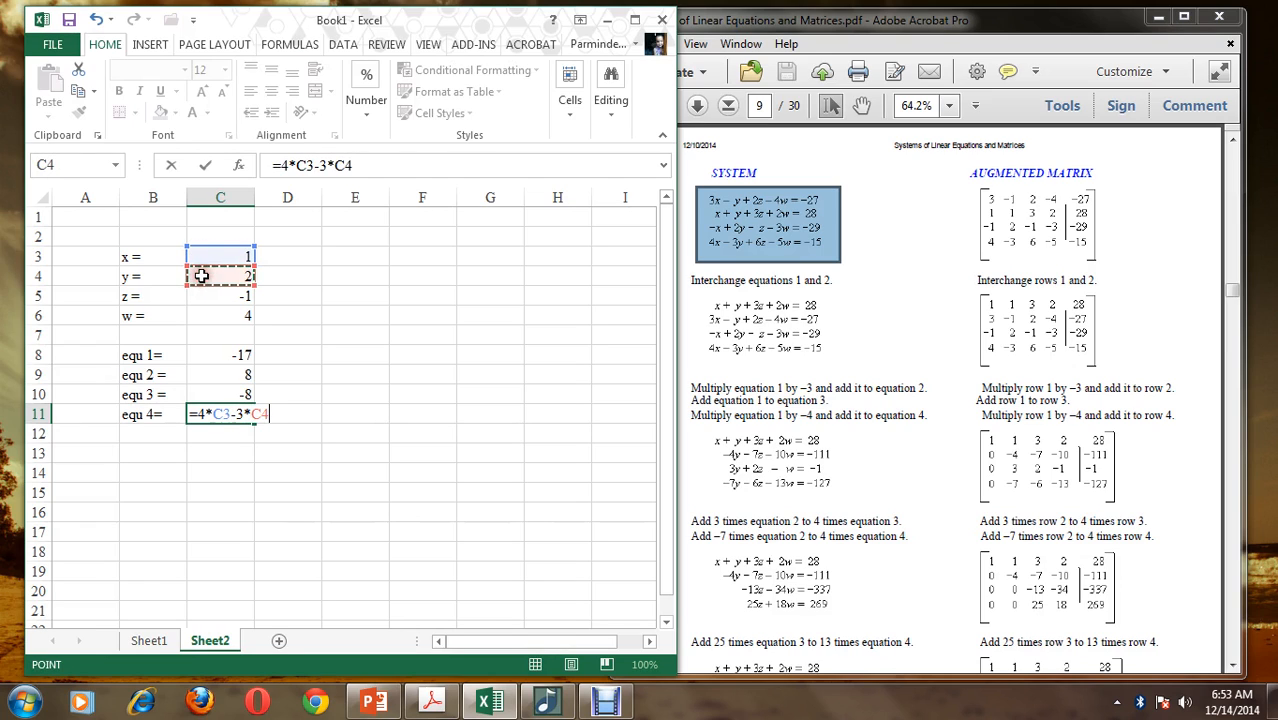
{"action": "type", "text": "+6*"}
{"action": "left_click", "coordinate": [224, 298]}
{"action": "type", "text": "-5*"}
{"action": "left_click", "coordinate": [226, 315]}
{"action": "key", "text": "Return"}
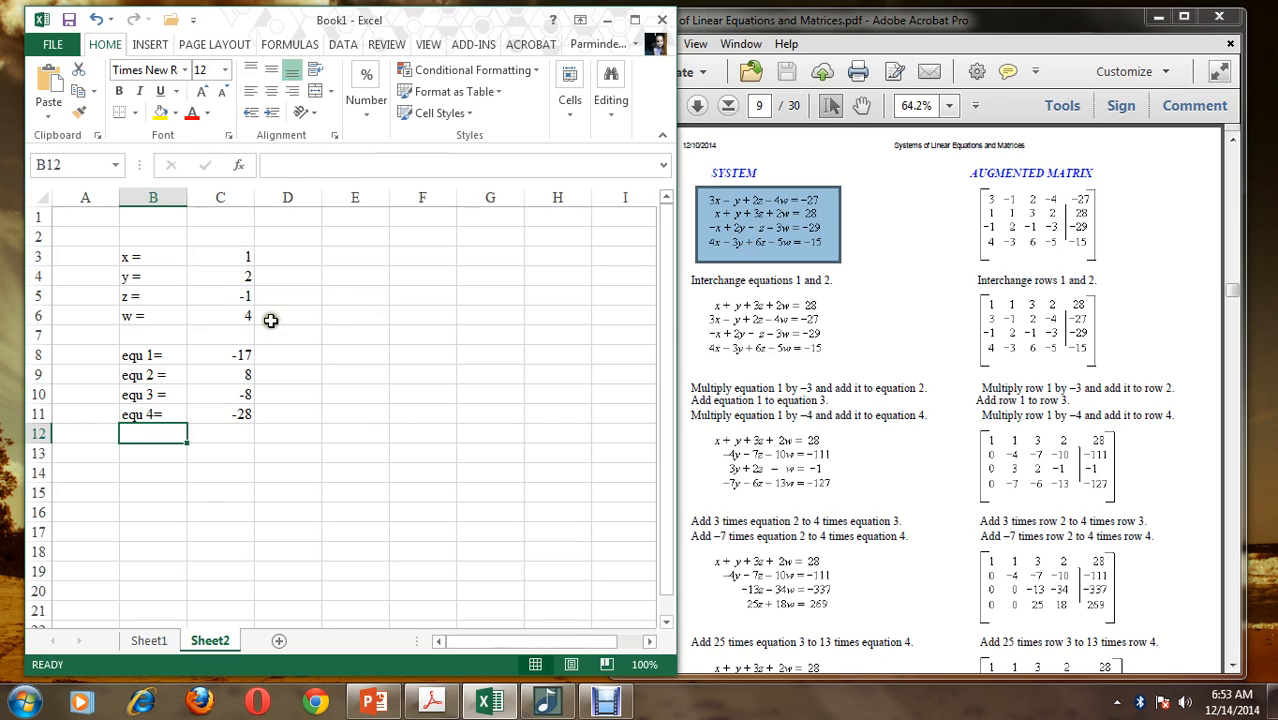
Check the equation formulas in C8 through C11 against the system in the PDF
{"action": "left_click", "coordinate": [228, 355]}
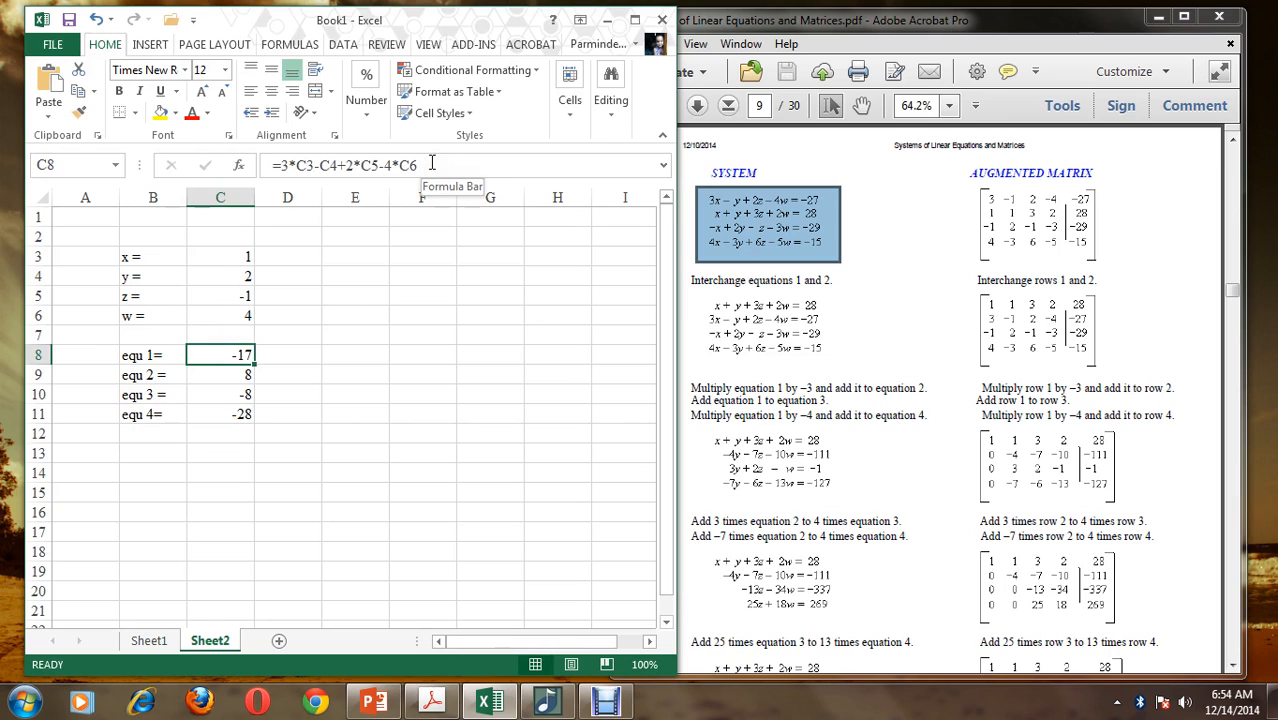
{"action": "key", "text": "Down"}
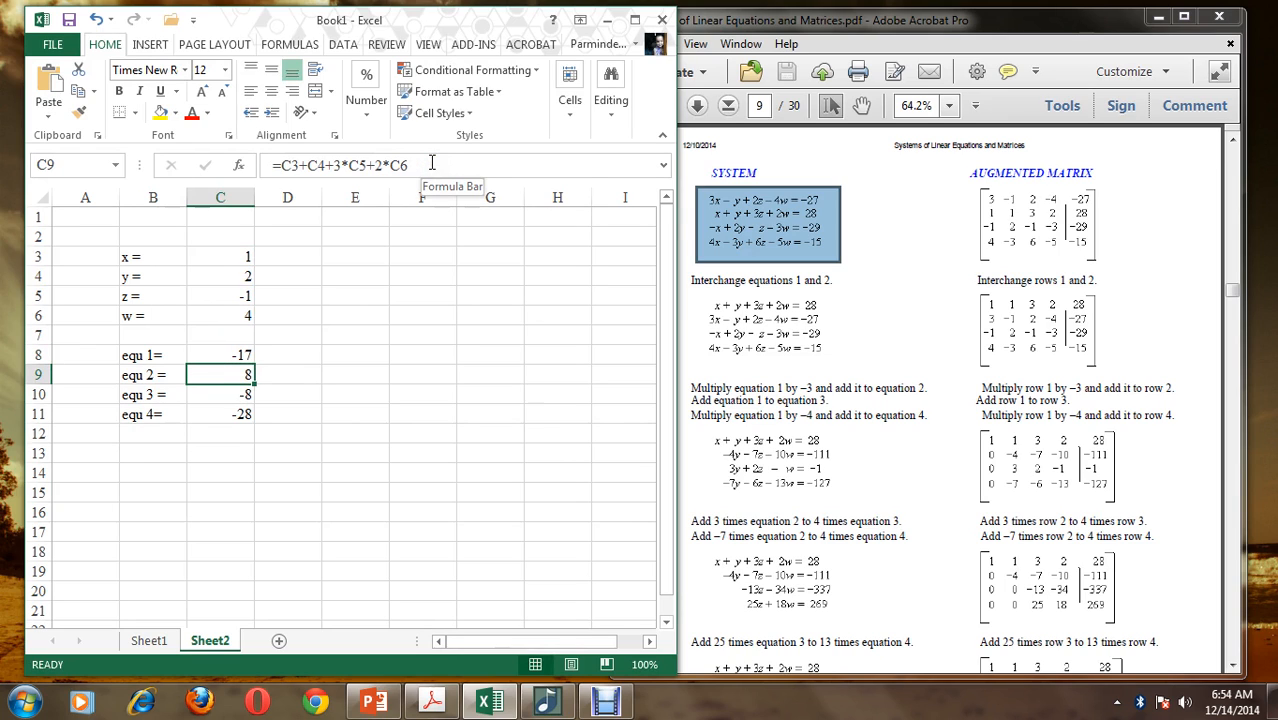
{"action": "key", "text": "Down"}
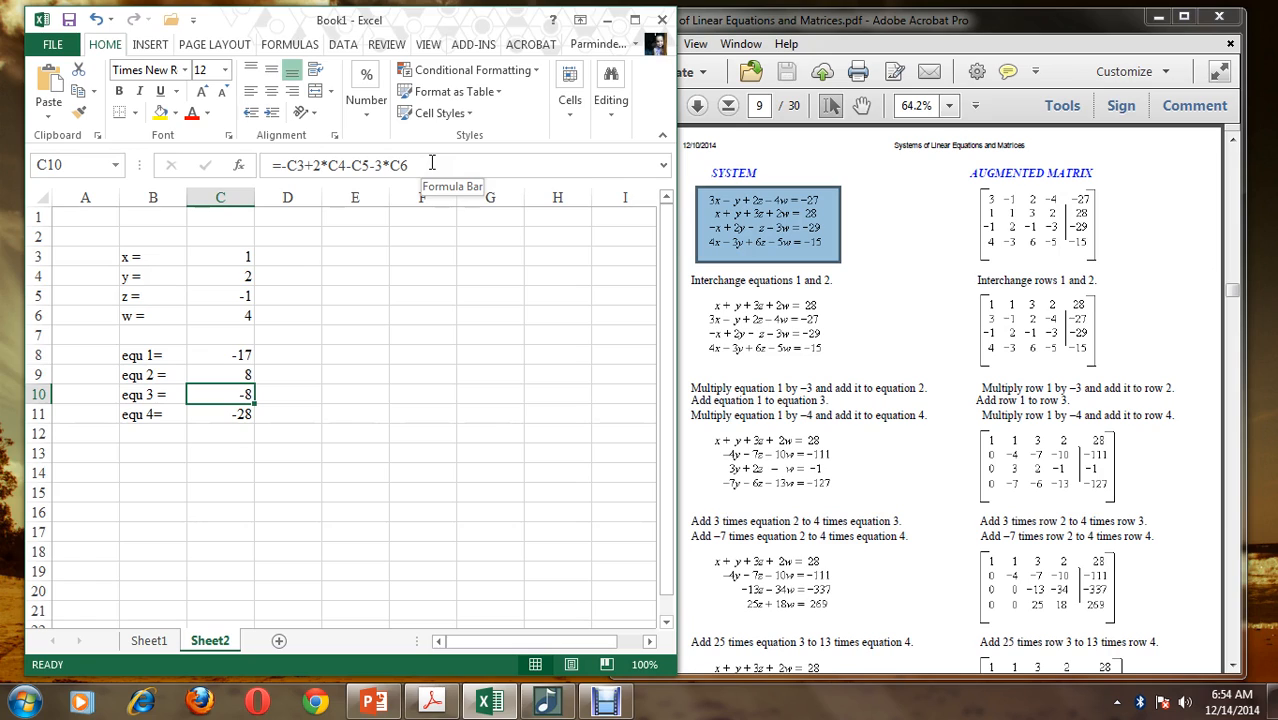
{"action": "key", "text": "Down"}
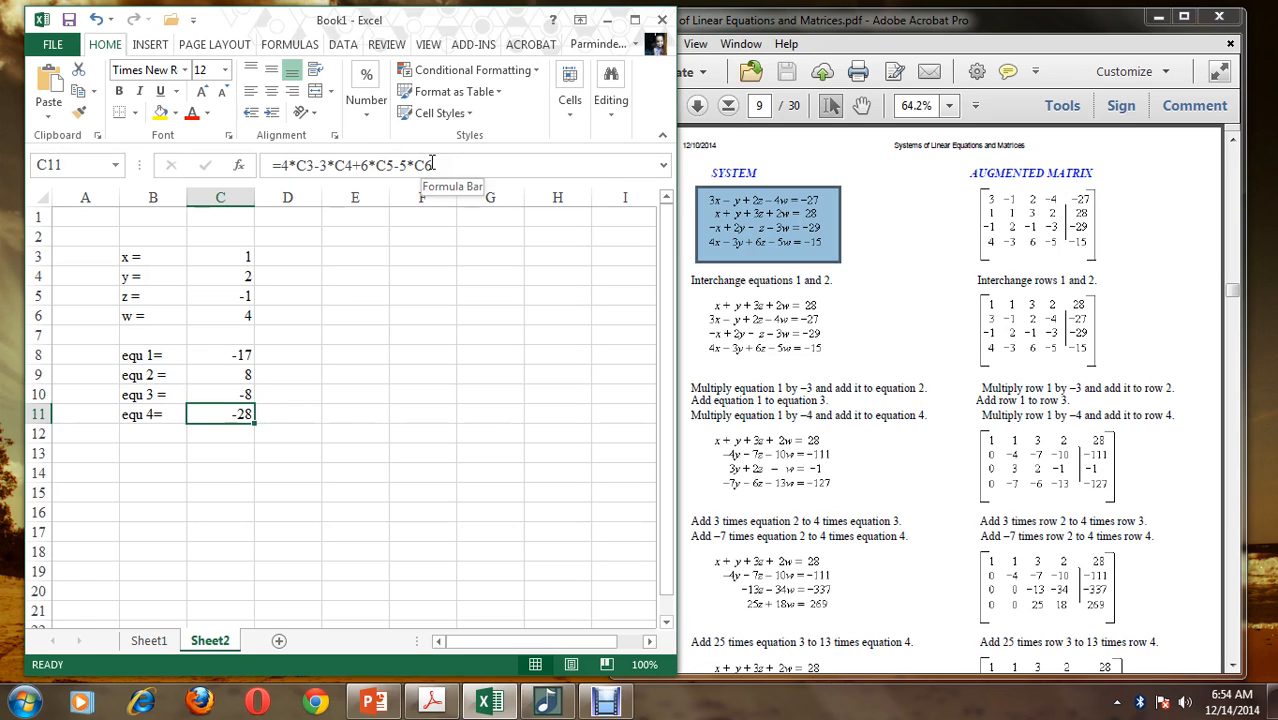
{"action": "key", "text": "Down"}
Maximize the workbook window and open Solver
{"action": "left_click", "coordinate": [369, 248]}
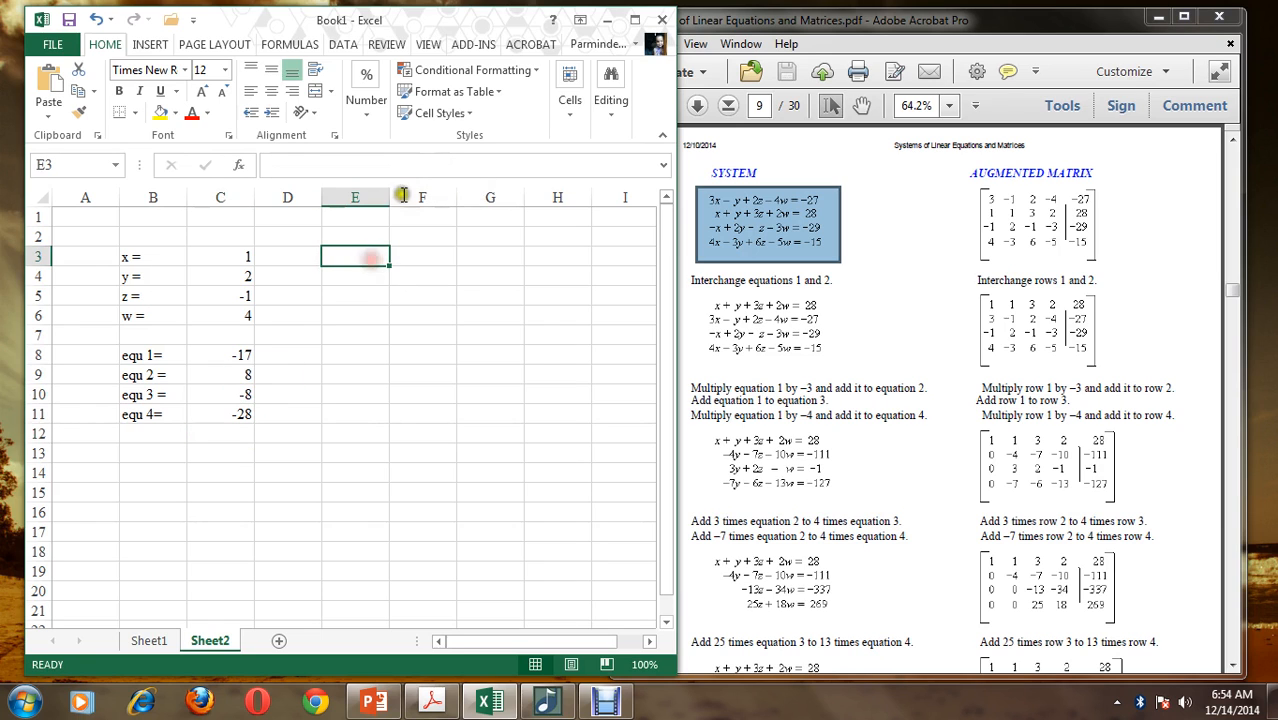
{"action": "left_click", "coordinate": [399, 19]}
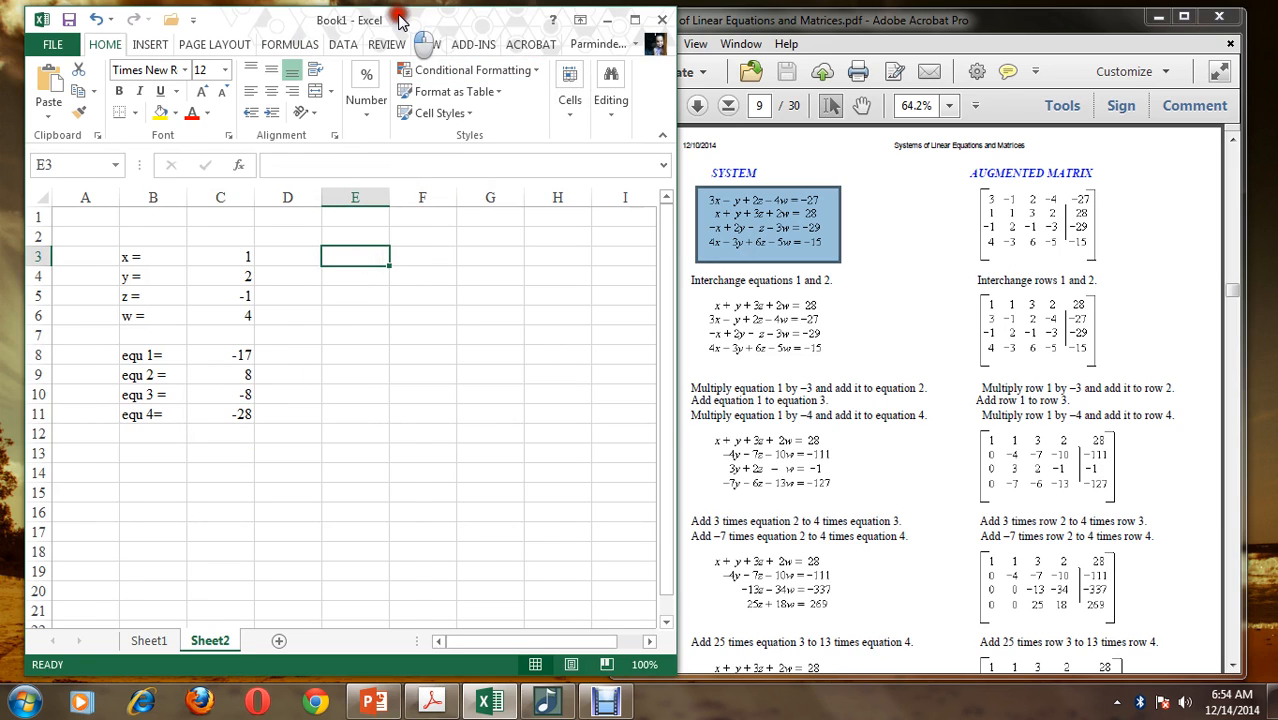
{"action": "double_click", "coordinate": [399, 19]}
{"action": "left_click", "coordinate": [391, 35]}
{"action": "left_click", "coordinate": [1195, 62]}
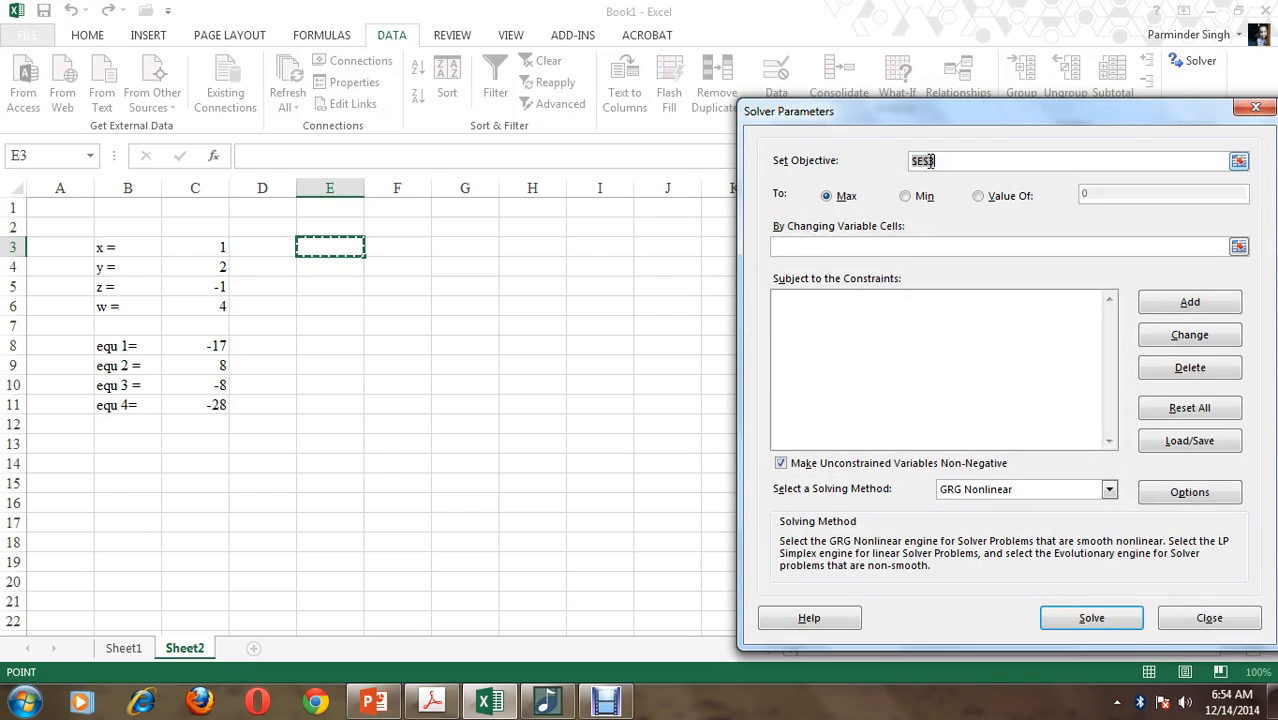
Set the Solver objective to cell C9 with a target value of 28, consulting the PDF for the second equation's constant
{"action": "left_click", "coordinate": [192, 365]}
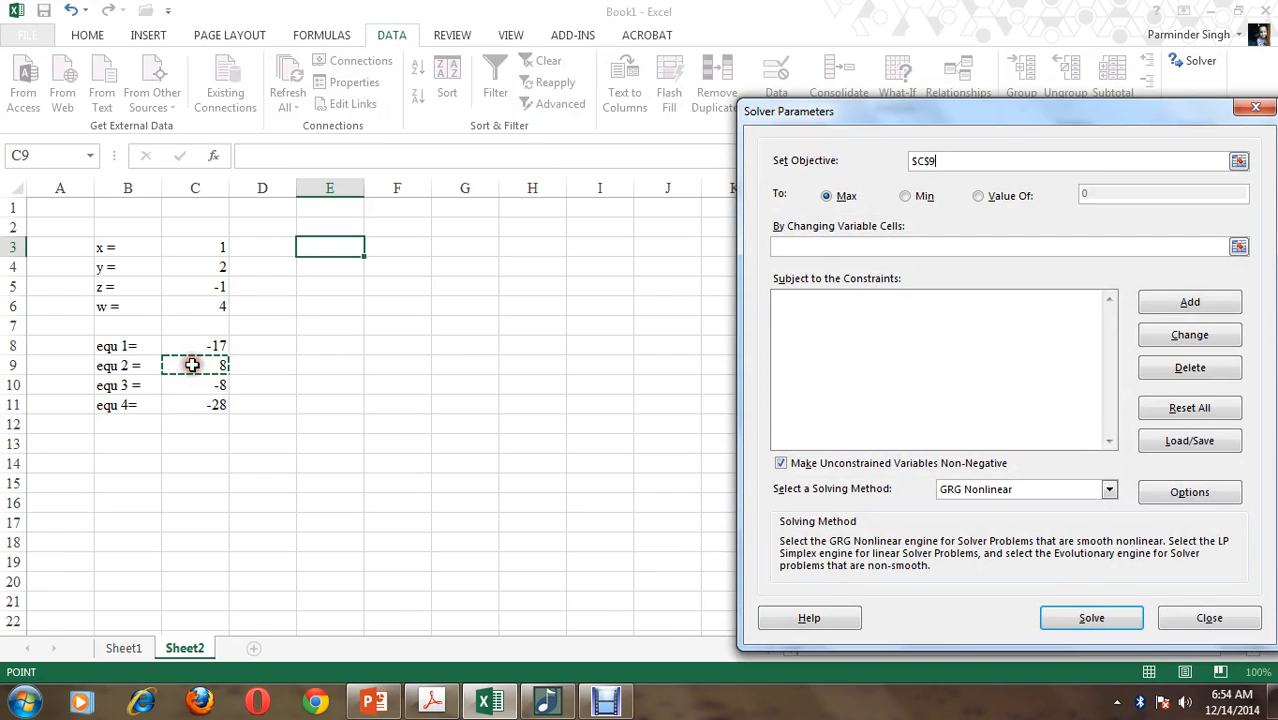
{"action": "left_click", "coordinate": [987, 196]}
{"action": "left_click", "coordinate": [440, 708]}
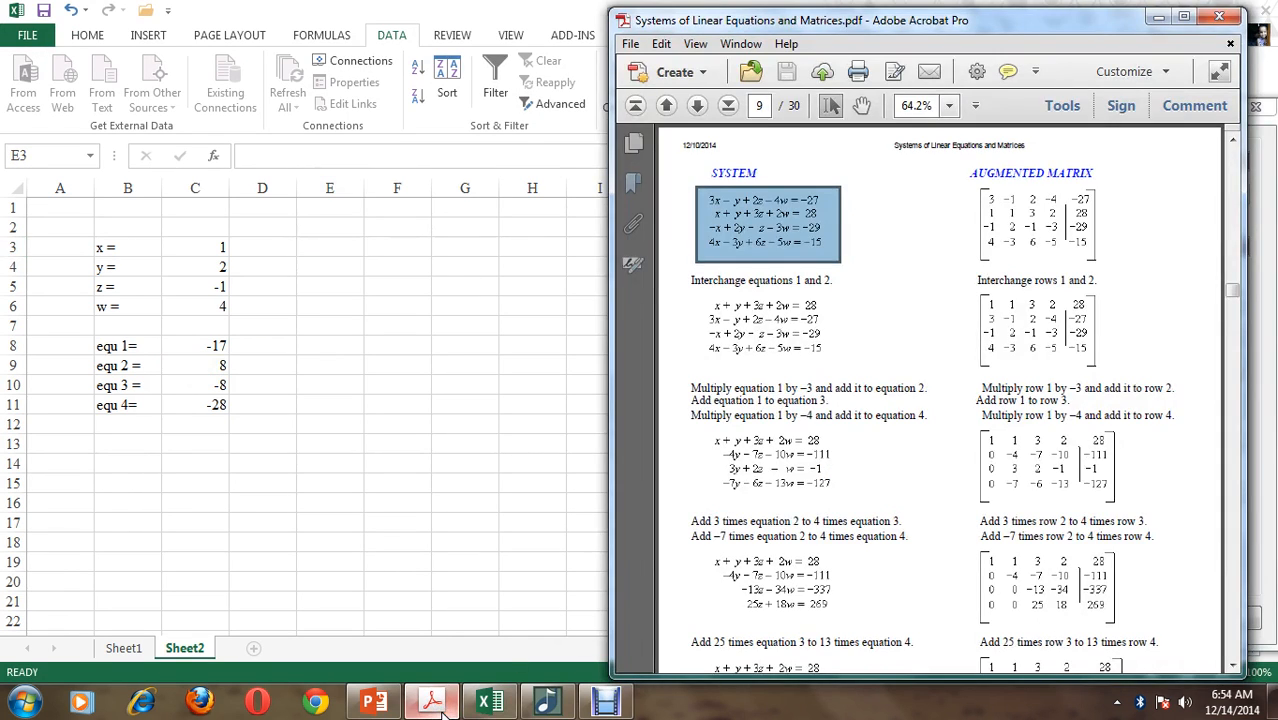
{"action": "left_click", "coordinate": [440, 706]}
{"action": "left_click", "coordinate": [1062, 196]}
{"action": "type", "text": "28"}
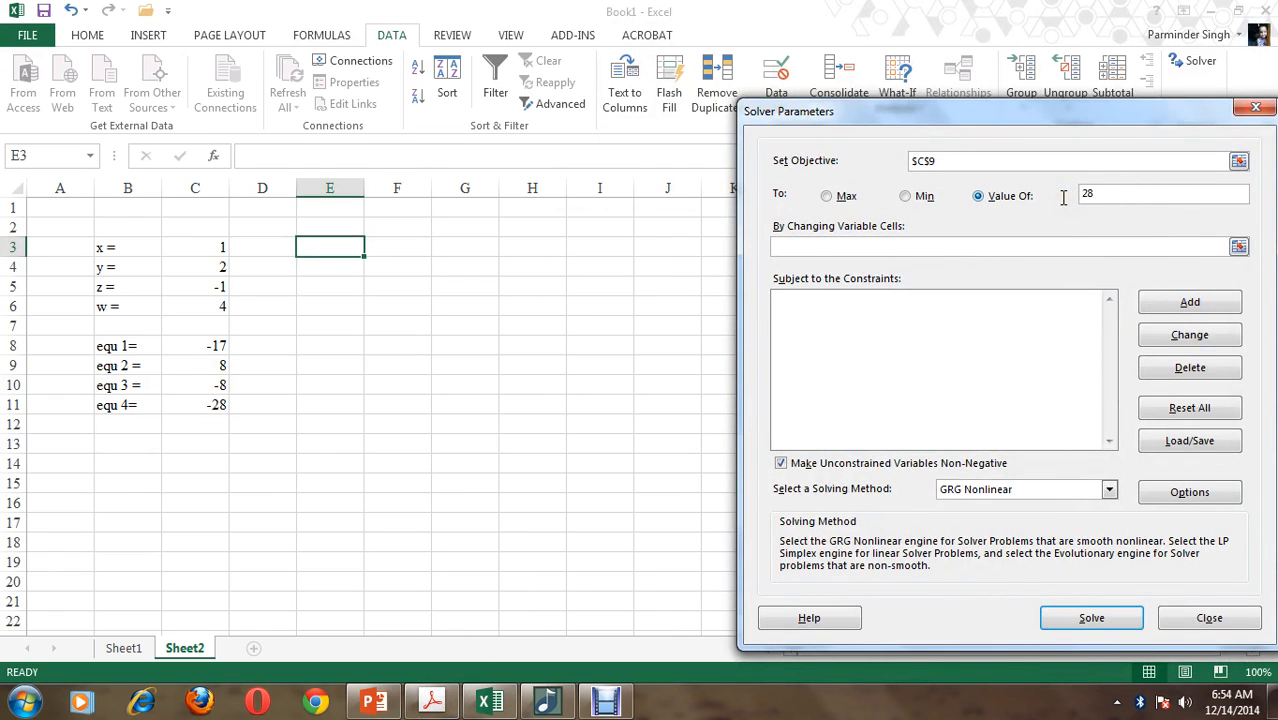
Set C3:C6 as the Solver's changing variable cells
{"action": "left_click", "coordinate": [1001, 240]}
{"action": "left_click", "coordinate": [210, 252]}
{"action": "left_click_drag", "start_coordinate": [210, 253], "coordinate": [205, 302]}
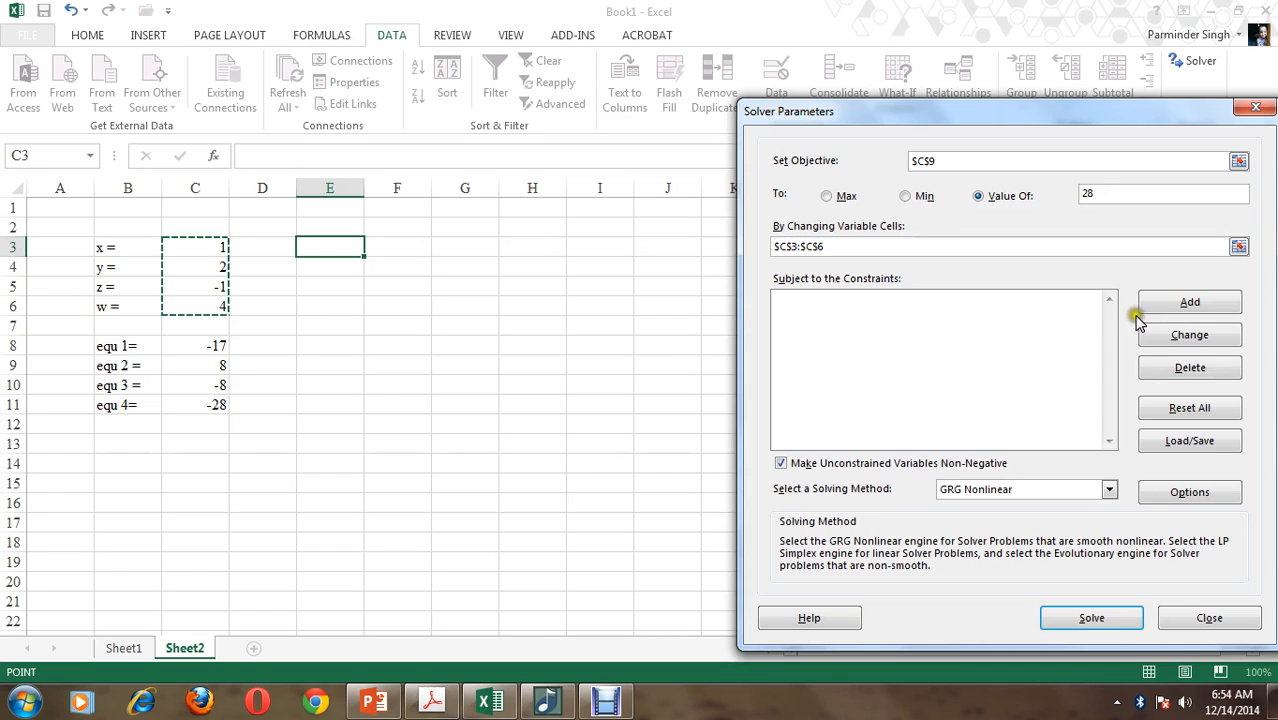
Add the Solver constraint C8 = -27, keeping the PDF's equations in view beside the dialog
{"action": "left_click", "coordinate": [1168, 302]}
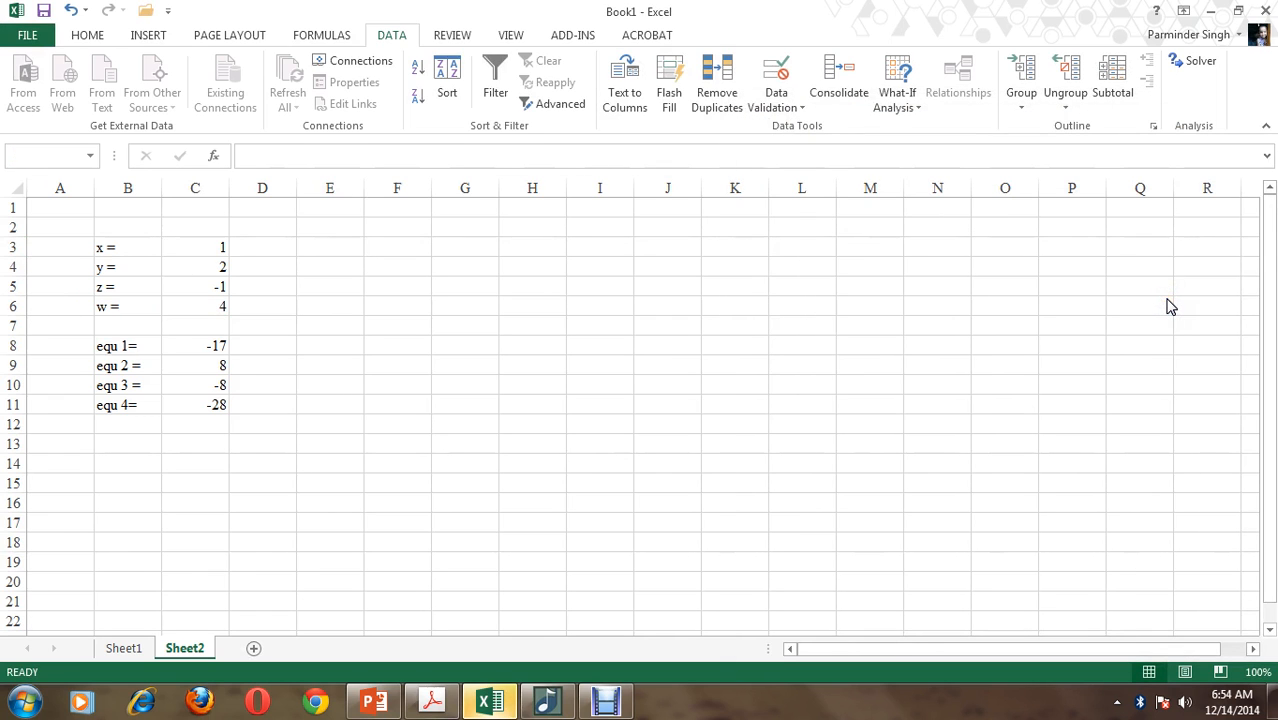
{"action": "left_click_drag", "start_coordinate": [899, 325], "coordinate": [405, 148]}
{"action": "left_click", "coordinate": [432, 703]}
{"action": "left_click", "coordinate": [195, 345]}
{"action": "left_click", "coordinate": [436, 219]}
{"action": "left_click", "coordinate": [424, 243]}
{"action": "left_click", "coordinate": [478, 217]}
{"action": "type", "text": "-27"}
{"action": "left_click", "coordinate": [427, 254]}
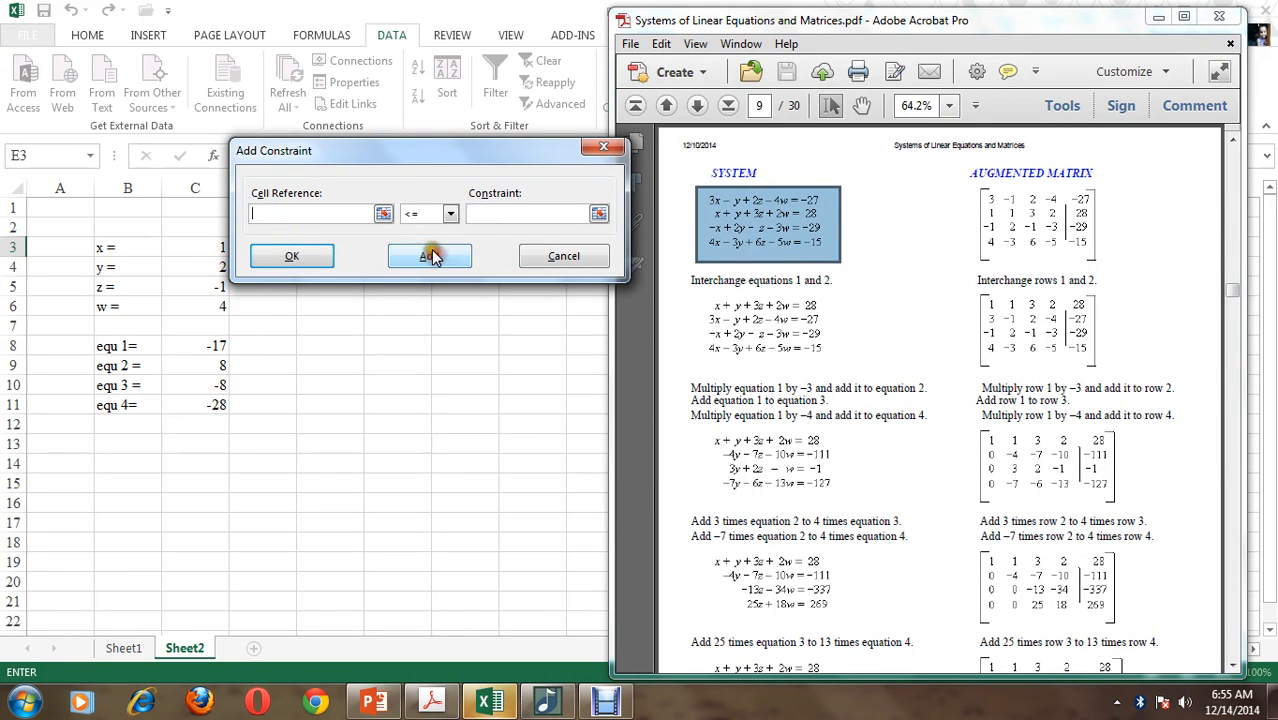
Add the Solver constraint C10 = -29
{"action": "left_click", "coordinate": [222, 374]}
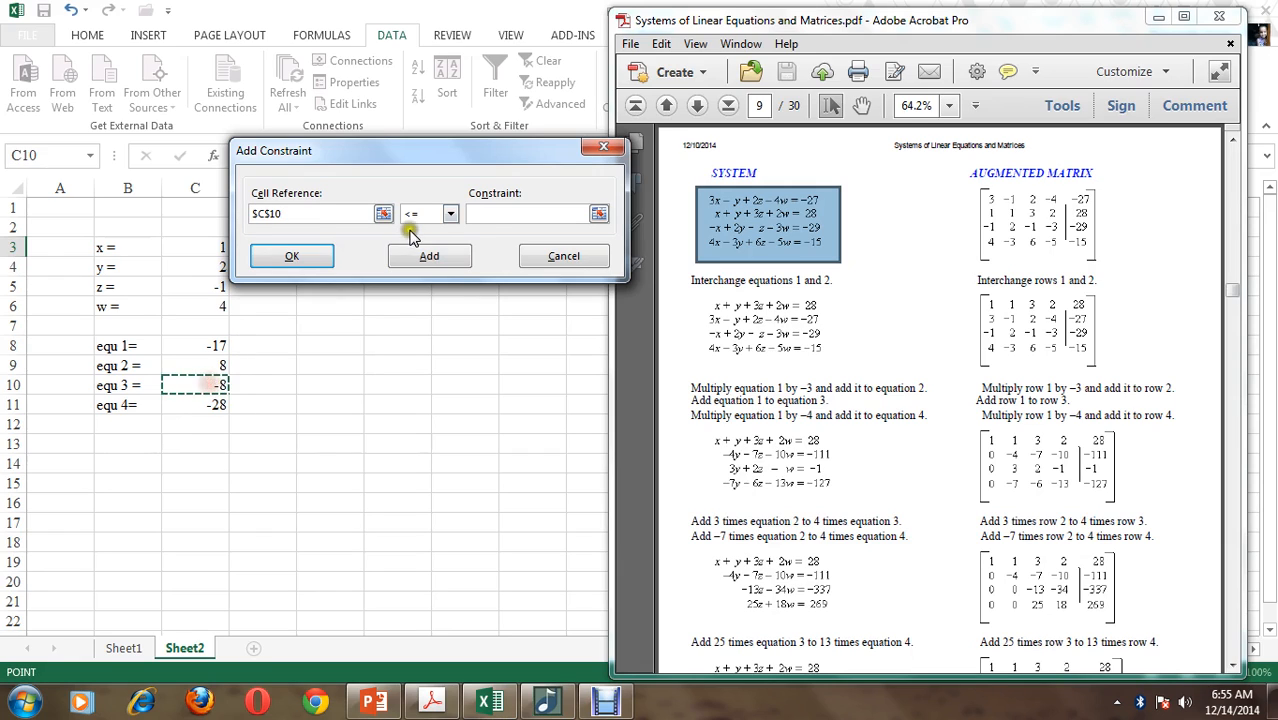
{"action": "left_click", "coordinate": [412, 216]}
{"action": "left_click", "coordinate": [411, 257]}
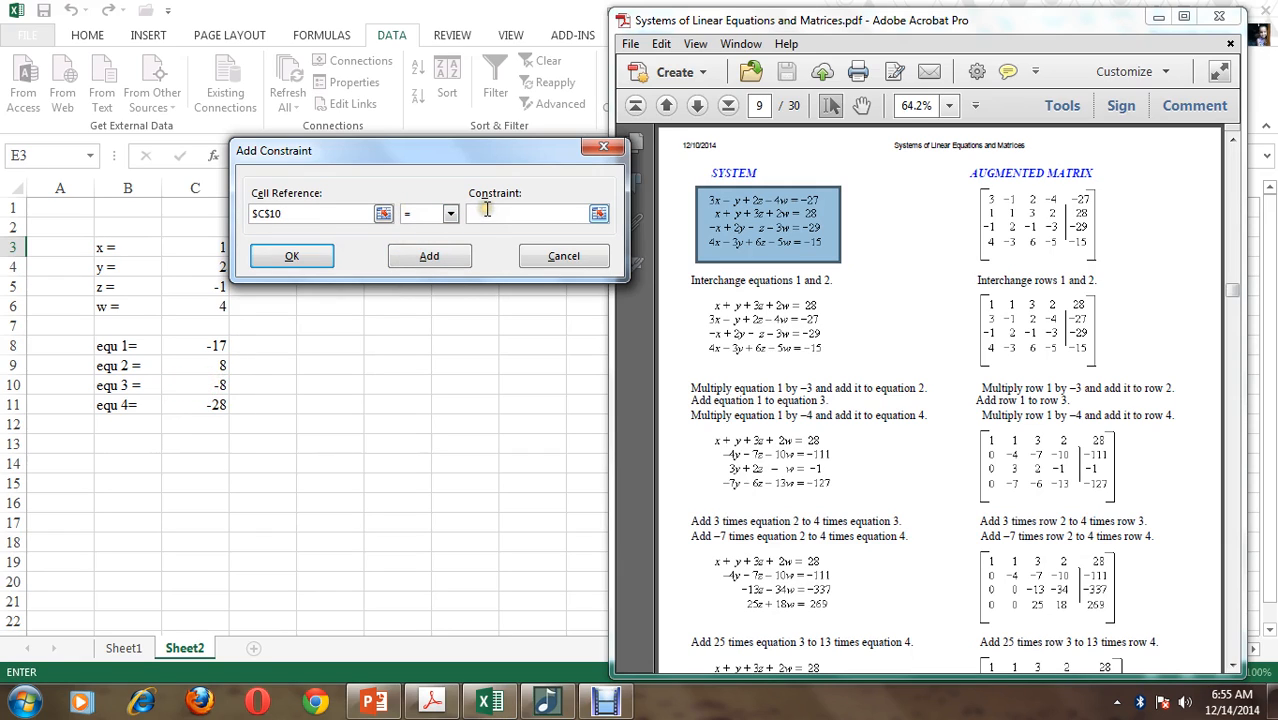
{"action": "left_click", "coordinate": [485, 212]}
{"action": "type", "text": "-29"}
{"action": "left_click", "coordinate": [429, 256]}
Add the final Solver constraint C11 = -15 and return to the Solver parameters
{"action": "left_click", "coordinate": [215, 405]}
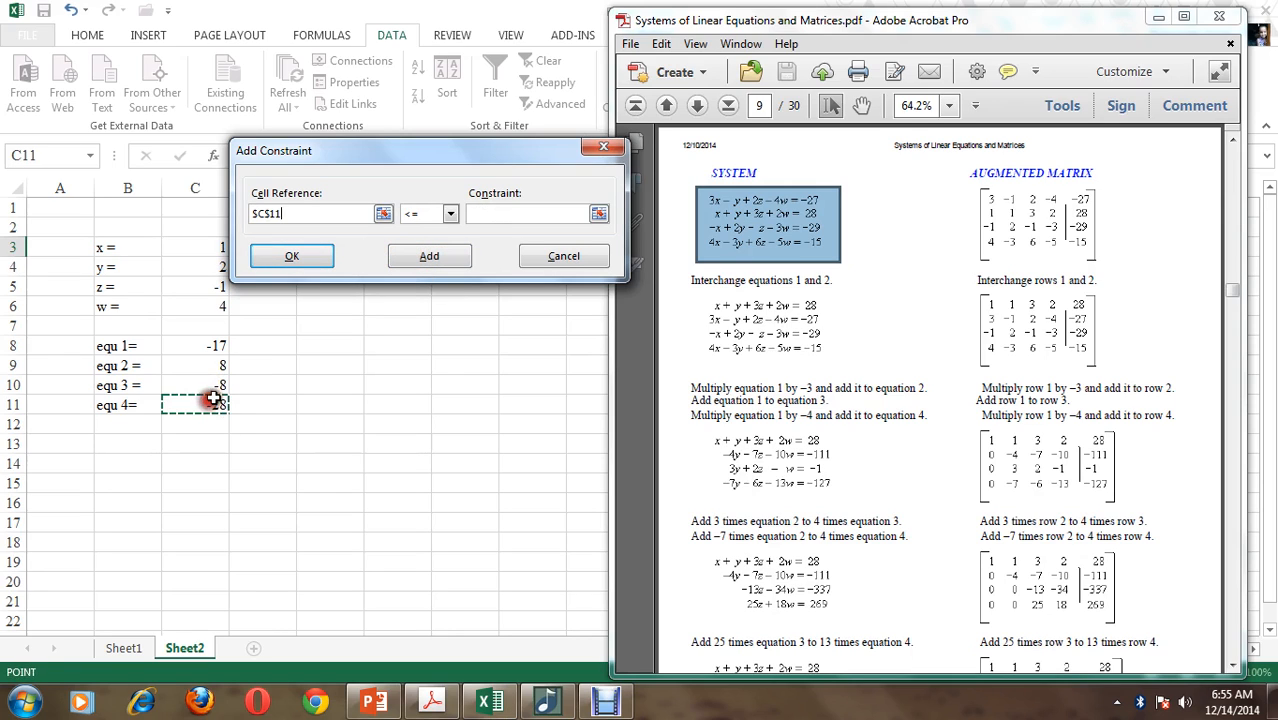
{"action": "left_click", "coordinate": [414, 216]}
{"action": "left_click", "coordinate": [416, 240]}
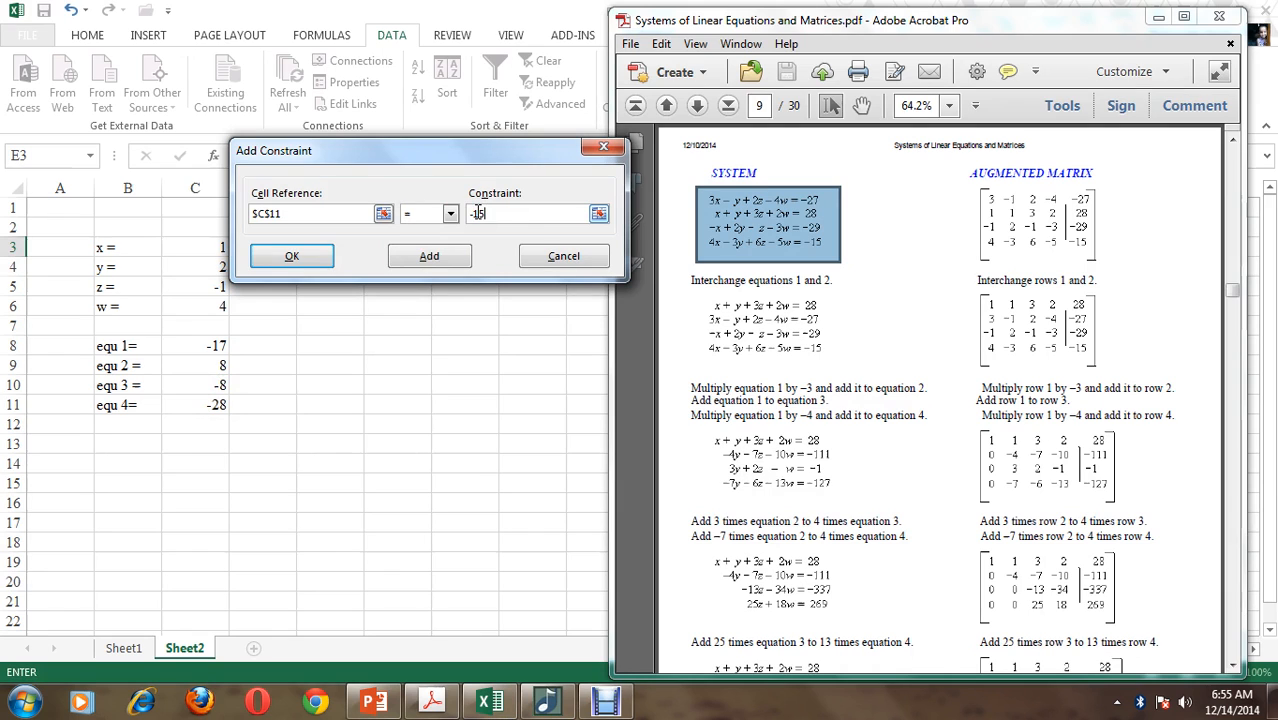
{"action": "left_click", "coordinate": [320, 256]}
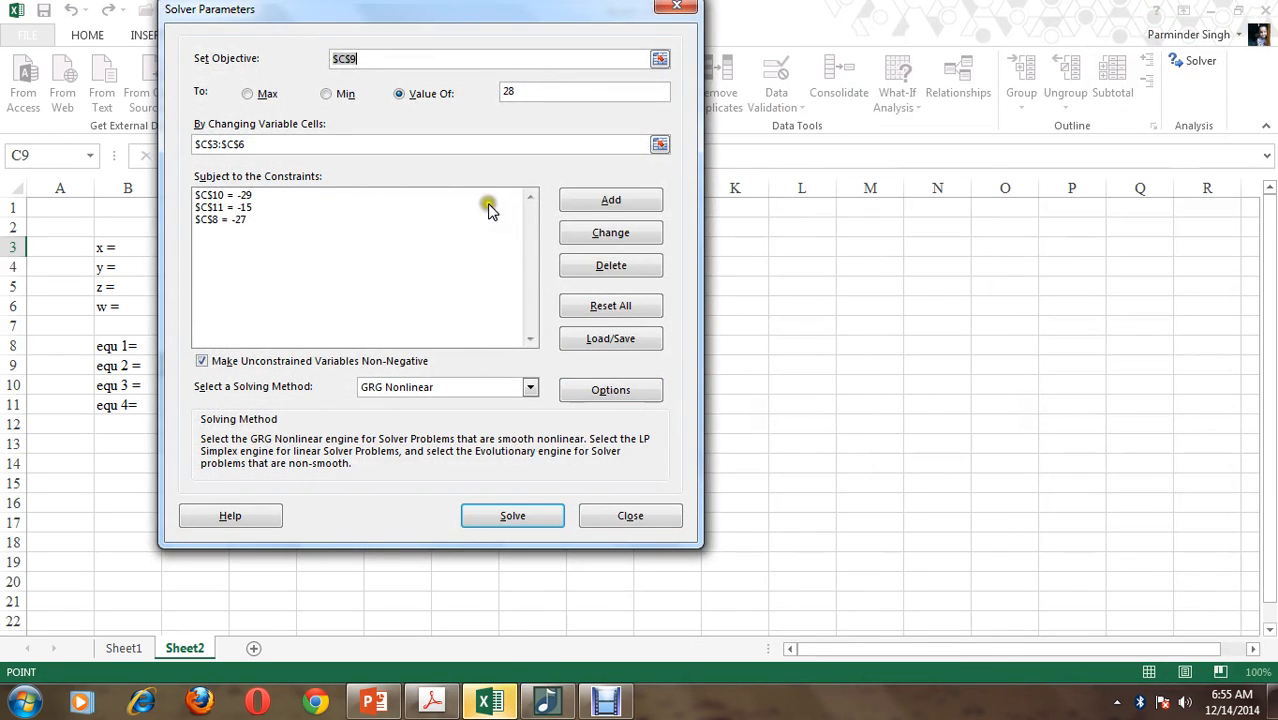
Allow unconstrained variables to be negative, solve the system and keep the Solver solution
{"action": "left_click", "coordinate": [365, 362]}
{"action": "left_click_drag", "start_coordinate": [530, 12], "coordinate": [997, 18]}
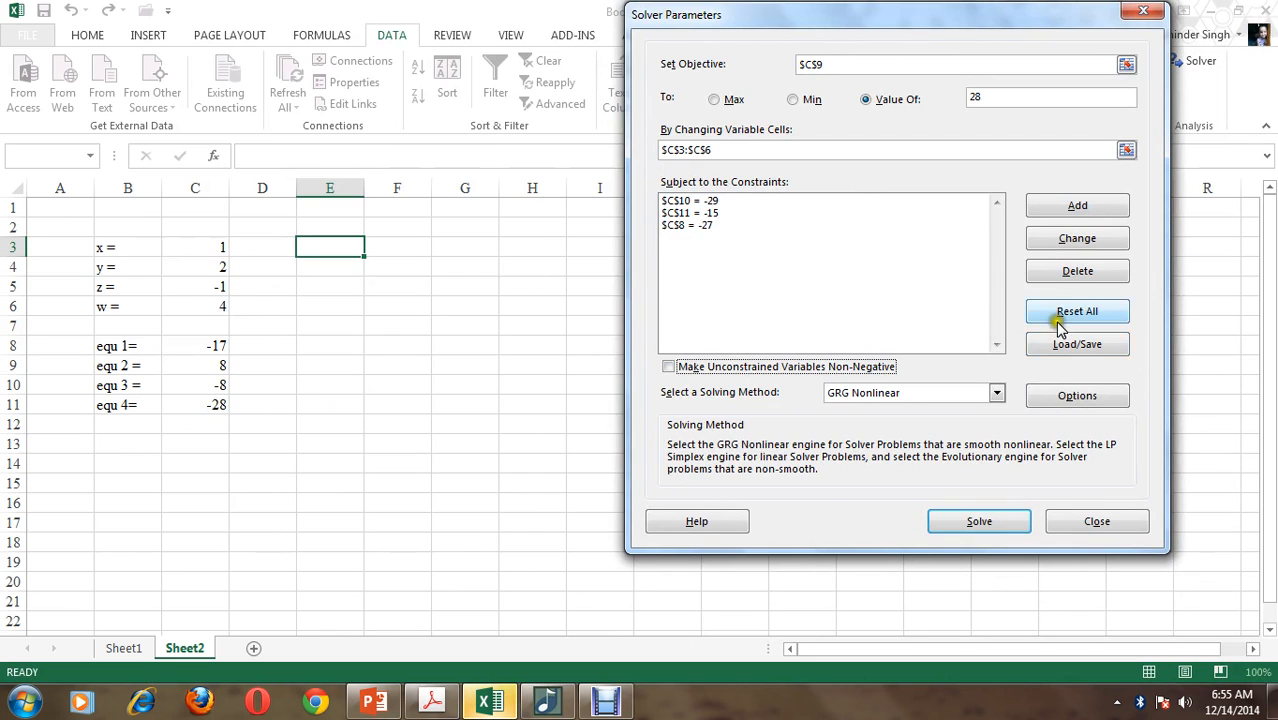
{"action": "left_click", "coordinate": [990, 520]}
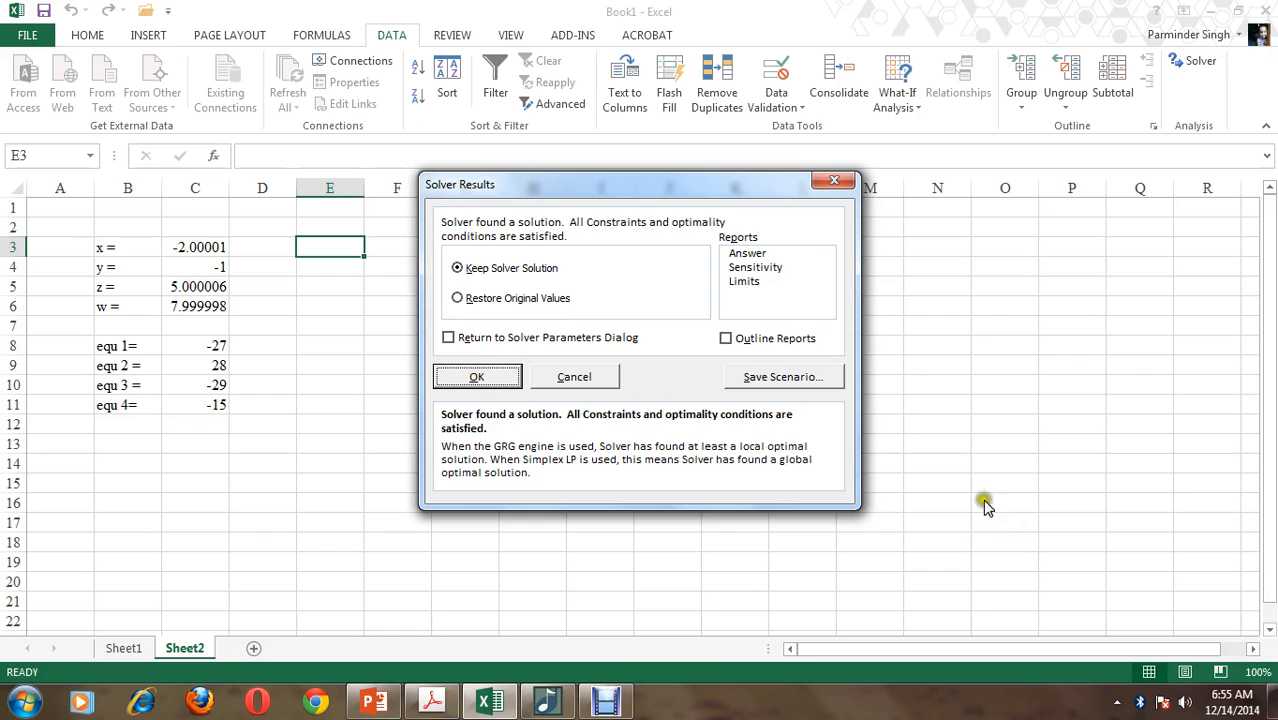
{"action": "left_click", "coordinate": [478, 374]}
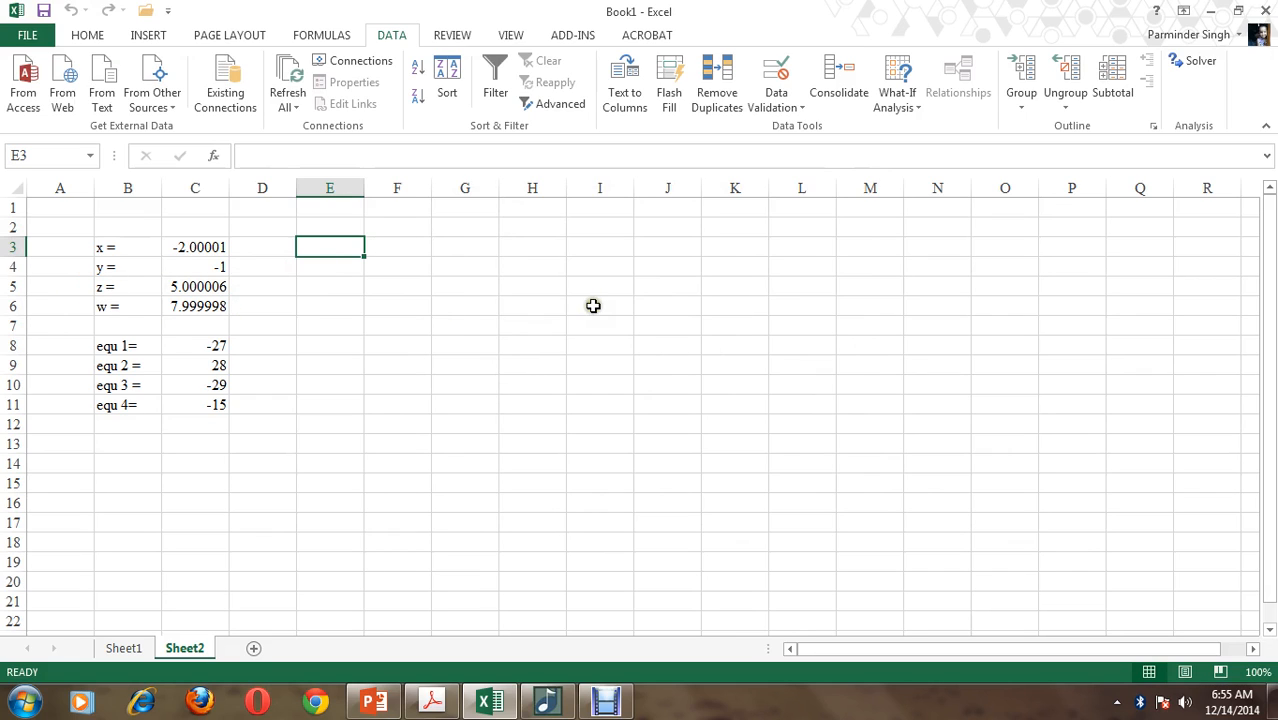
Arrange the linear equations PDF and the Excel workbook side by side so the four-equation system stays in view
{"action": "left_click_drag", "start_coordinate": [607, 246], "coordinate": [727, 322]}
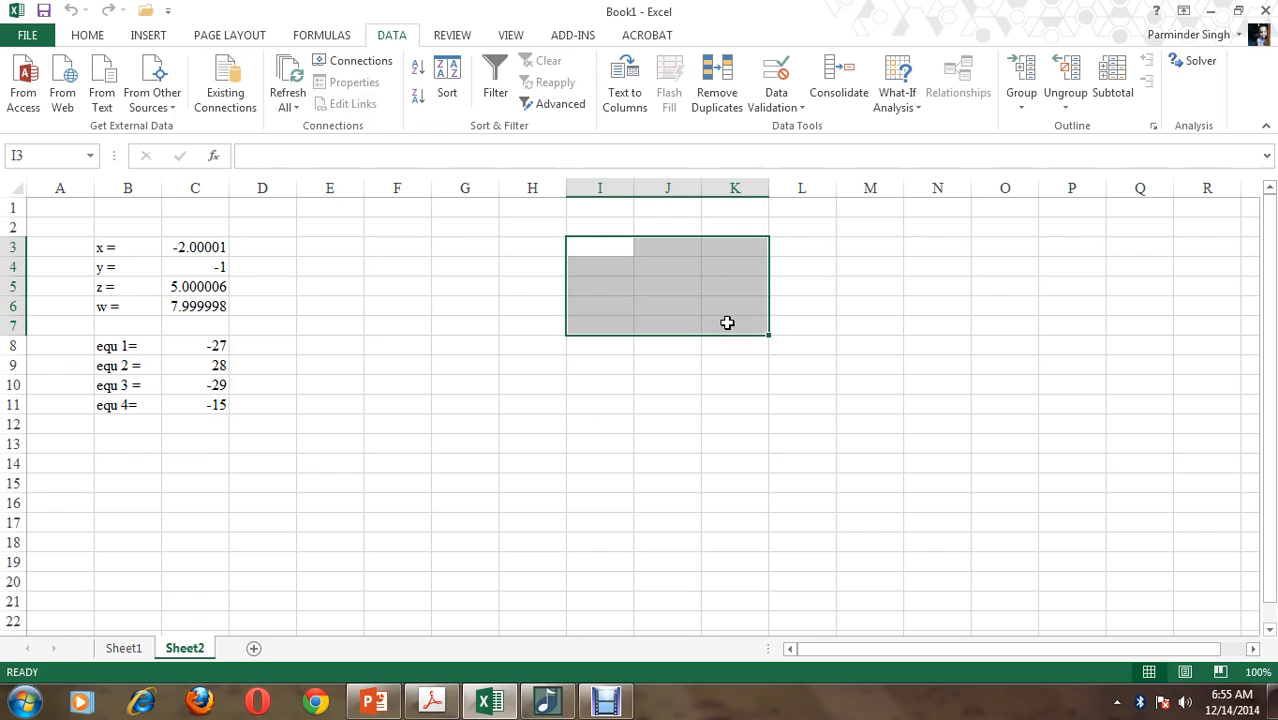
{"action": "left_click", "coordinate": [432, 703]}
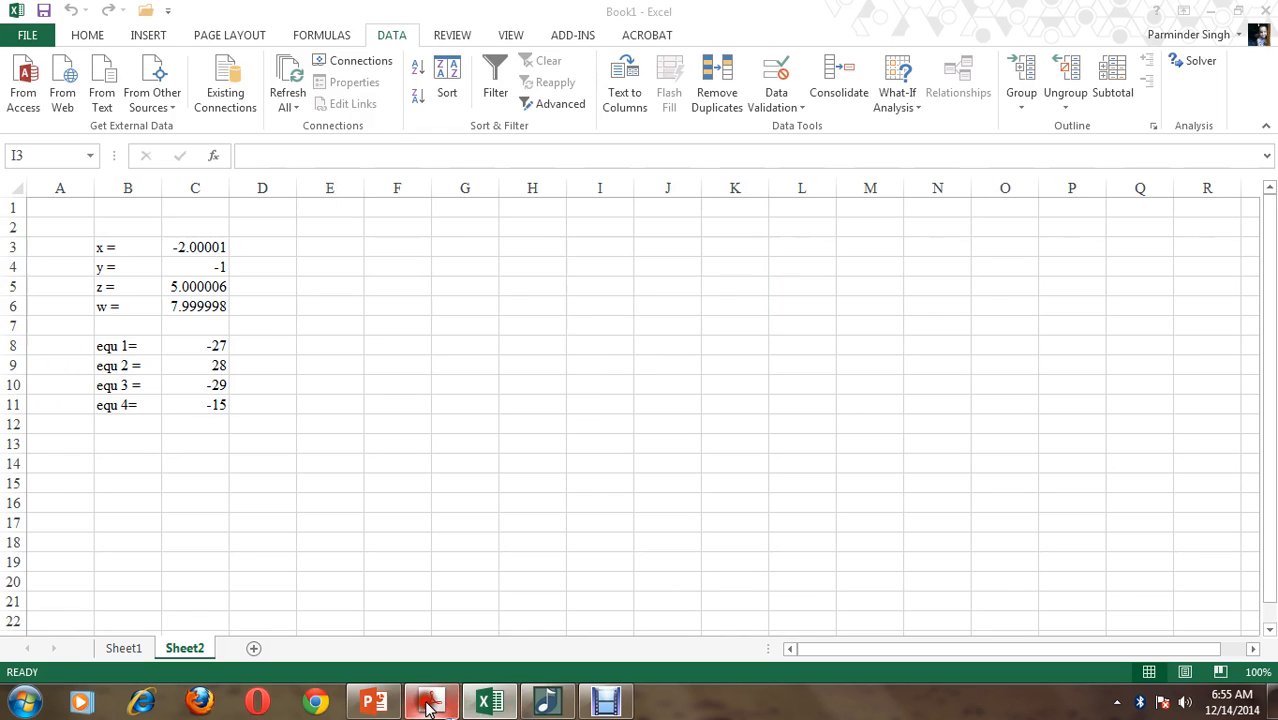
{"action": "left_click_drag", "start_coordinate": [788, 22], "coordinate": [180, 13]}
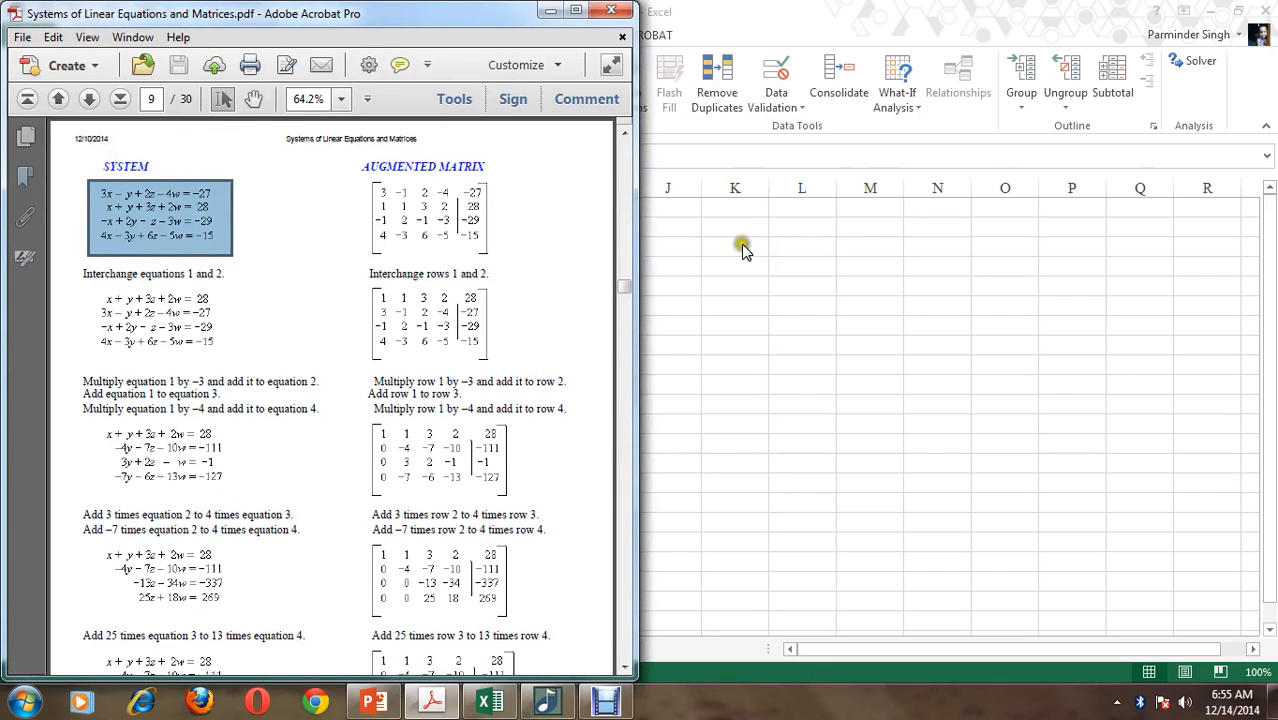
{"action": "left_click", "coordinate": [662, 248]}
{"action": "left_click", "coordinate": [730, 246]}
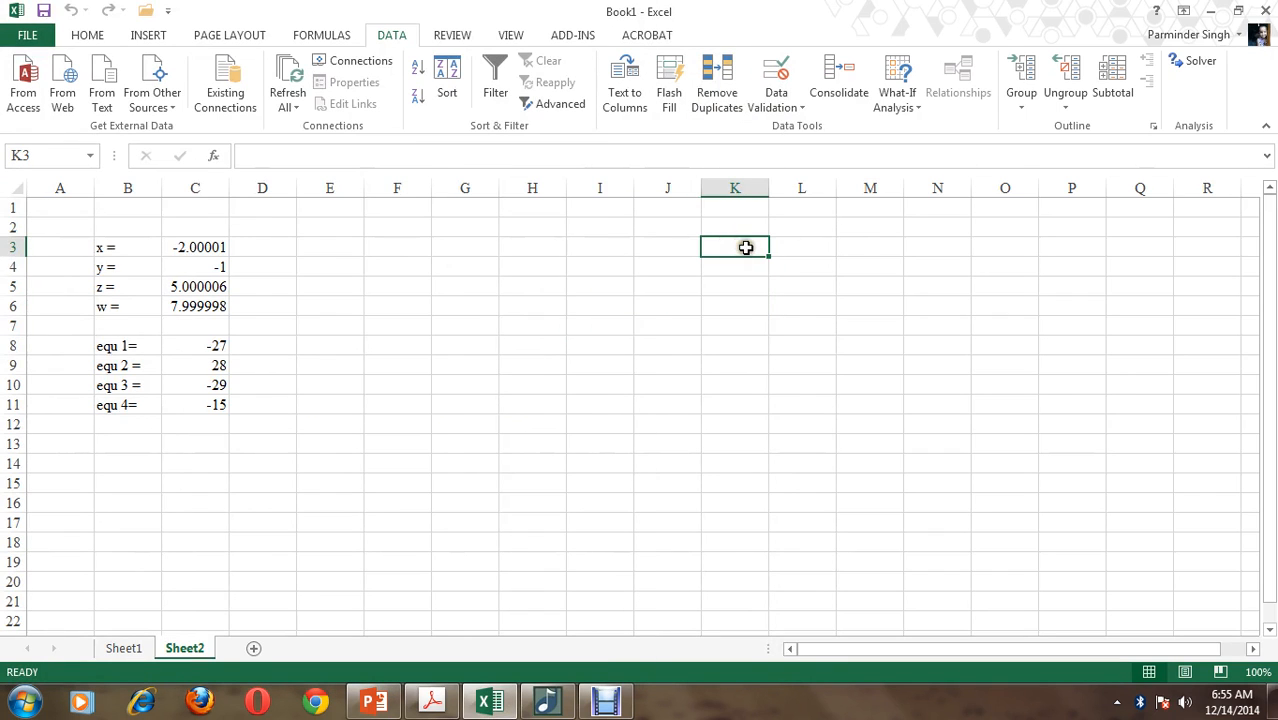
{"action": "left_click", "coordinate": [437, 703]}
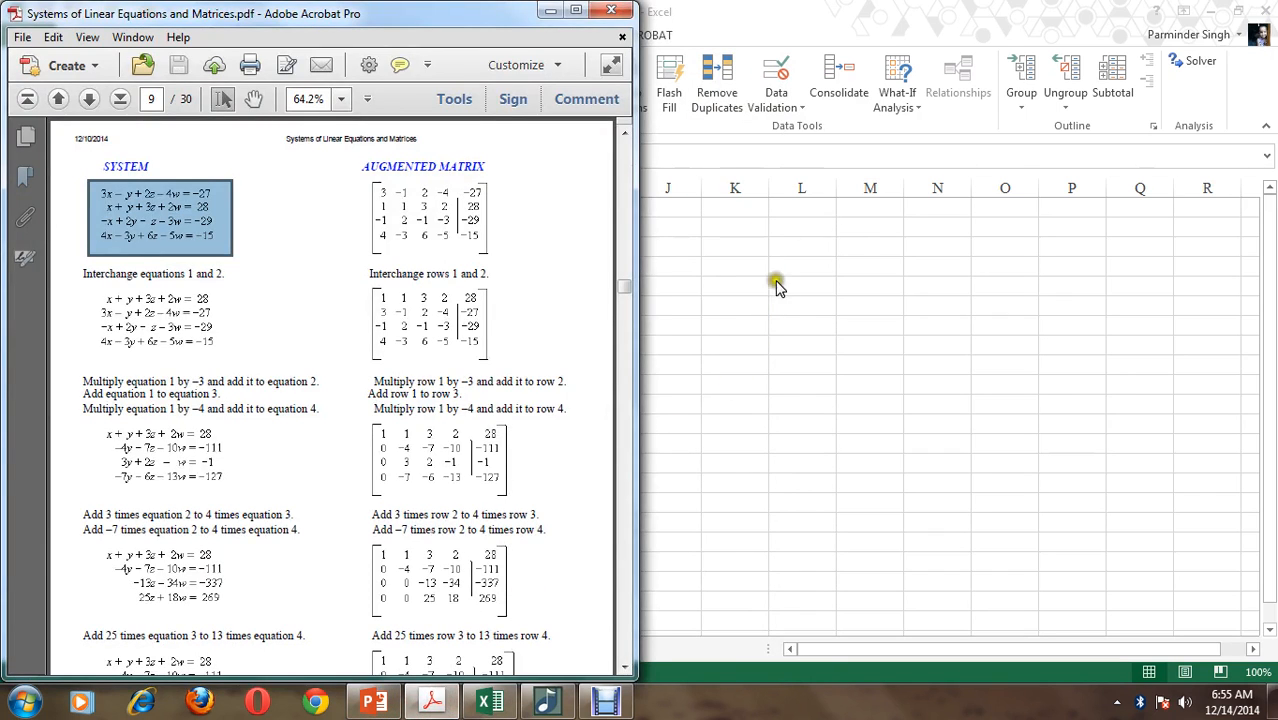
{"action": "double_click", "coordinate": [892, 14]}
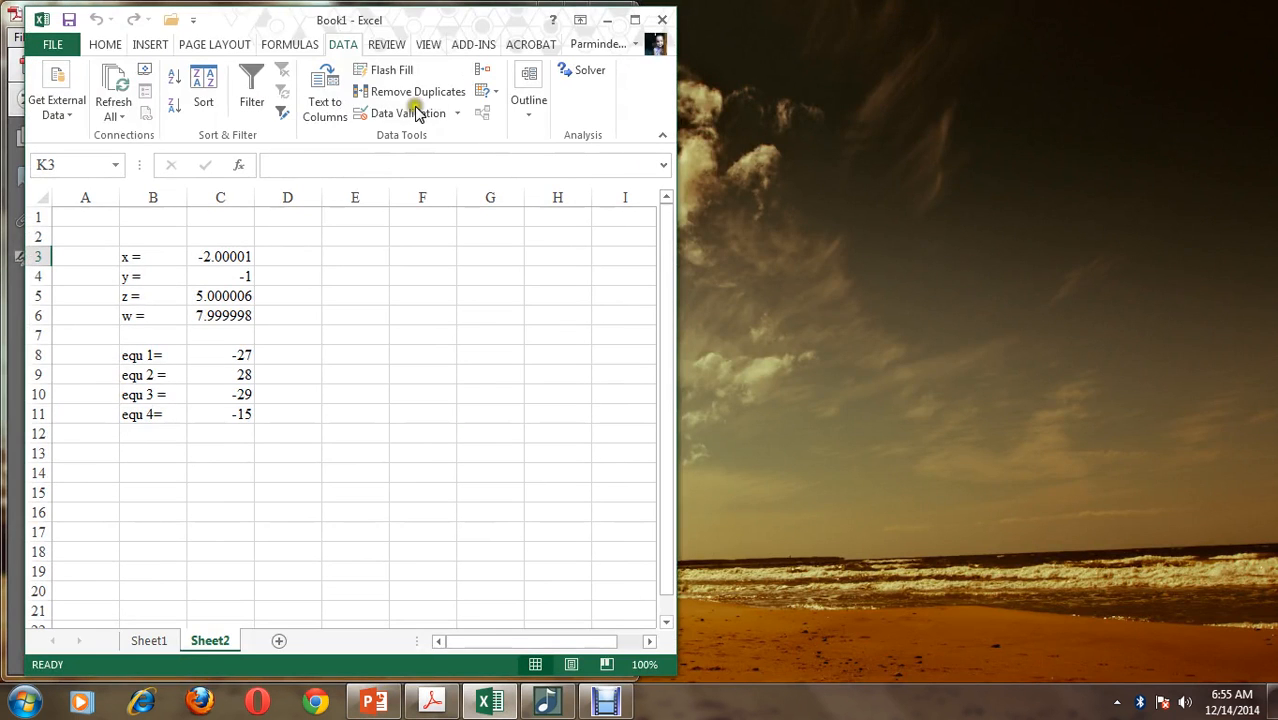
{"action": "left_click_drag", "start_coordinate": [459, 20], "coordinate": [1276, 20]}
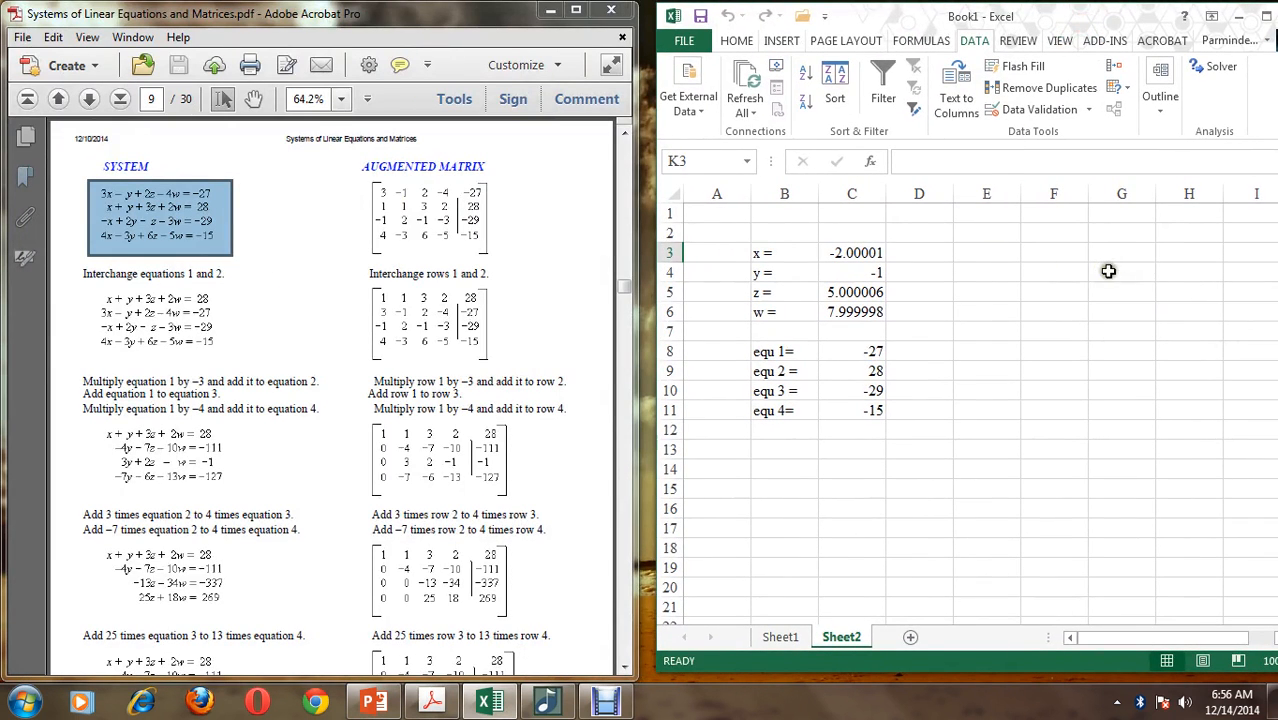
Enter the first equation's coefficients 3, -1, 2 and -4 in cells G4:J4
{"action": "left_click", "coordinate": [1108, 272]}
{"action": "type", "text": "3"}
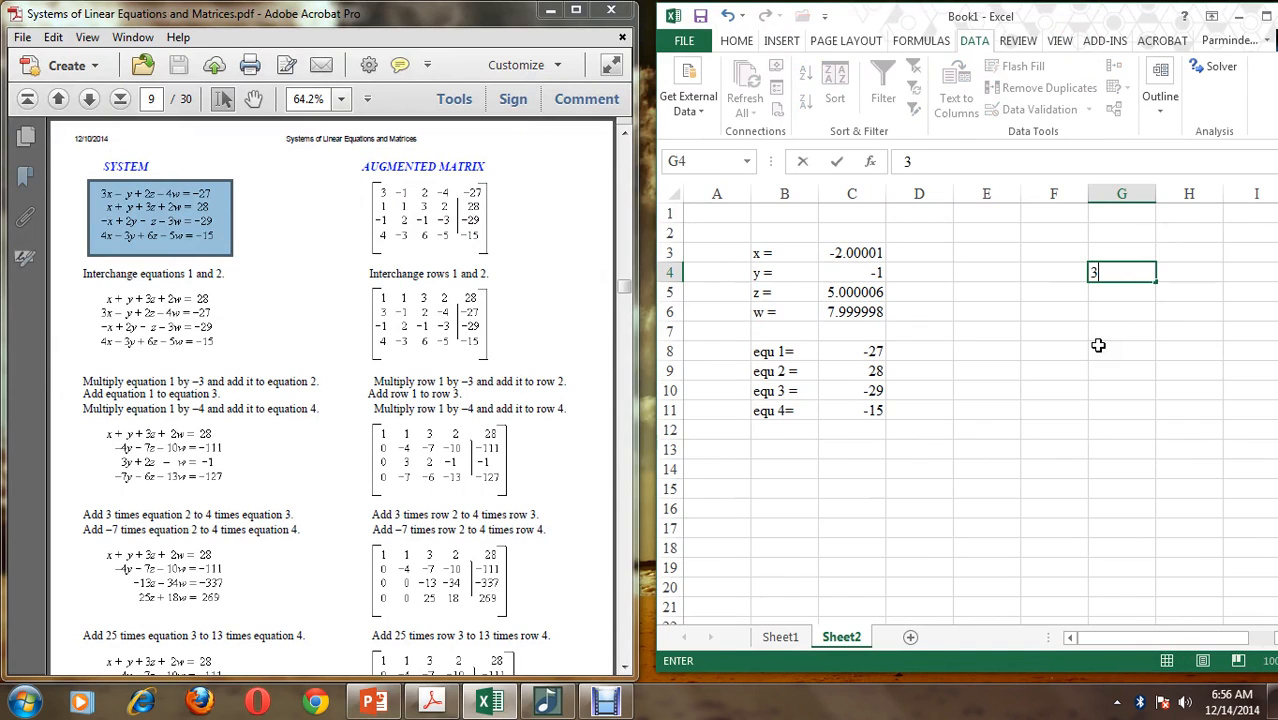
{"action": "key", "text": "Tab"}
{"action": "type", "text": "-1"}
{"action": "key", "text": "Tab"}
{"action": "type", "text": "2"}
{"action": "key", "text": "Tab"}
{"action": "type", "text": "-4"}
{"action": "key", "text": "Return"}
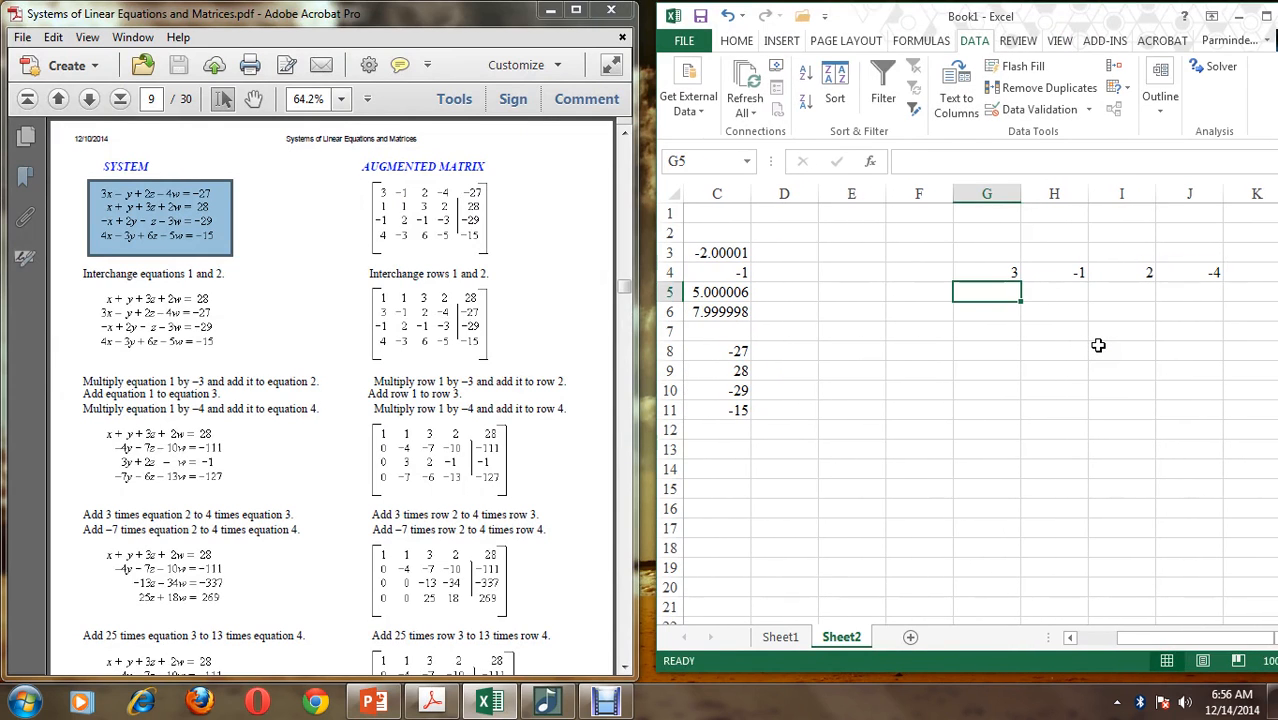
Enter the second equation's coefficients 1, 1, 3 and 2 in cells G5:J5
{"action": "type", "text": "1"}
{"action": "key", "text": "Tab"}
{"action": "type", "text": "1"}
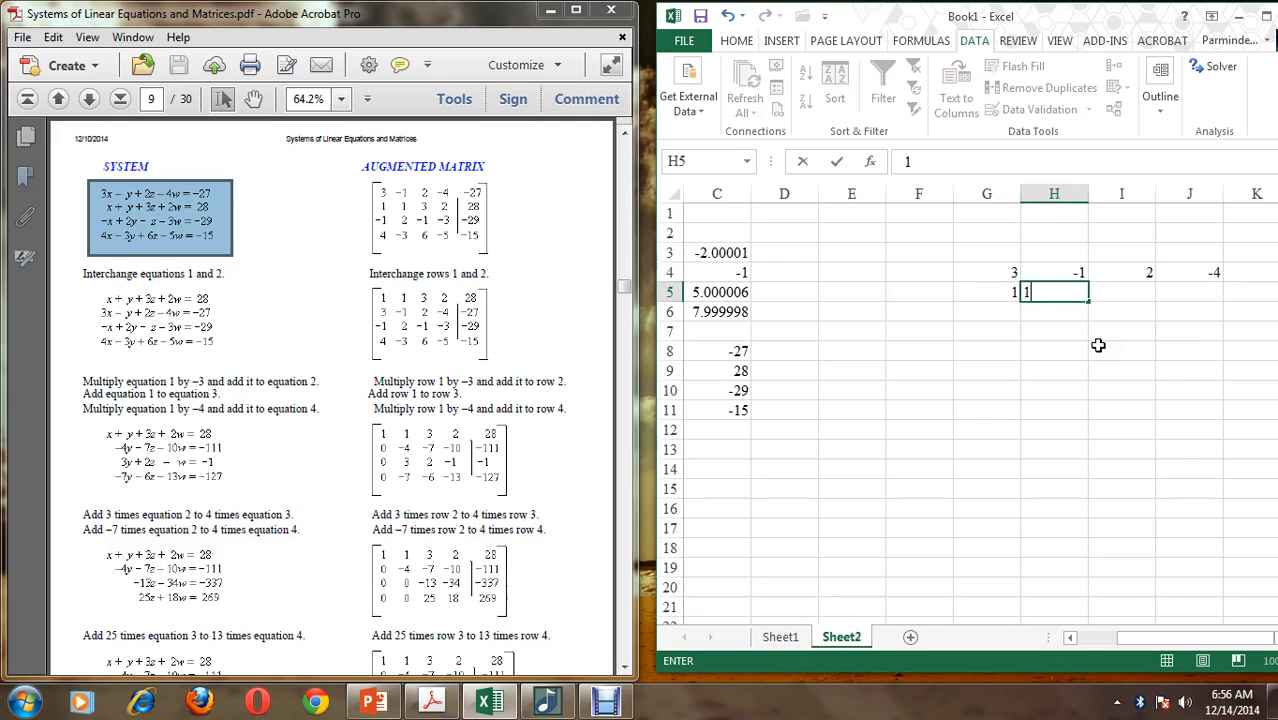
{"action": "key", "text": "Tab"}
{"action": "type", "text": "3"}
{"action": "key", "text": "Tab"}
{"action": "type", "text": "2"}
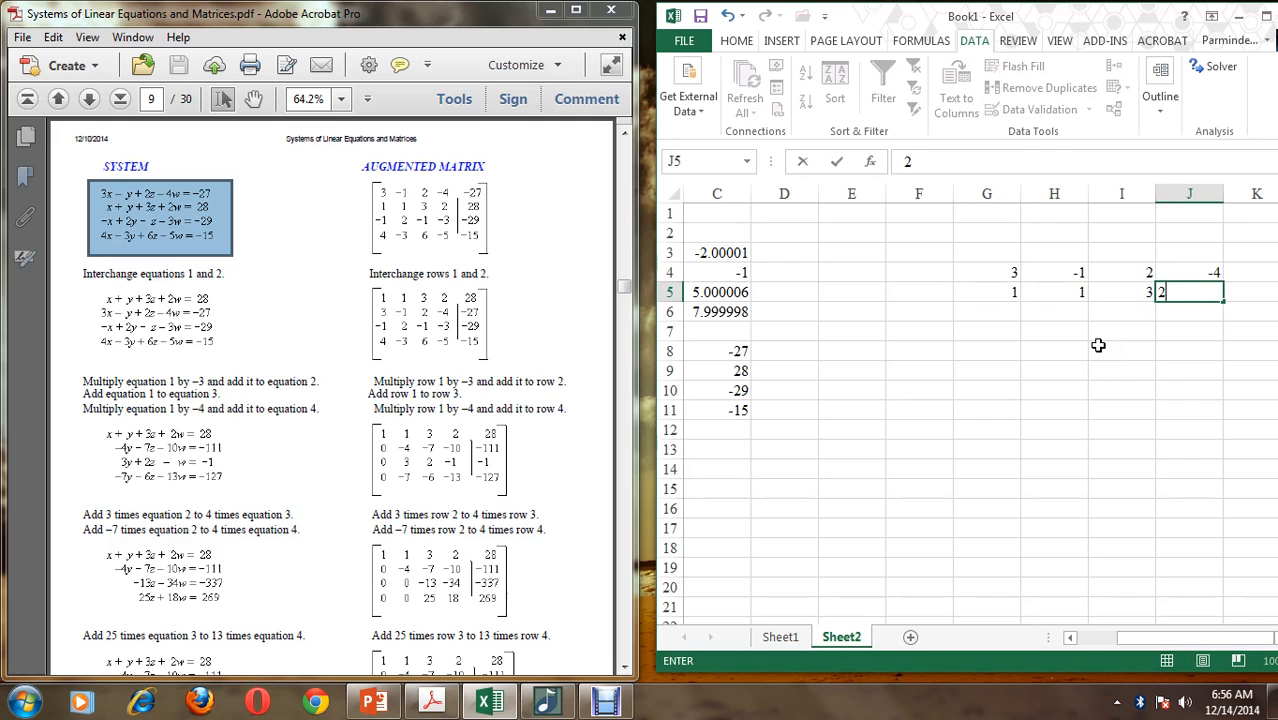
{"action": "key", "text": "Return"}
Enter the third equation's coefficients -1, 2, -1 and -3 in cells G6:J6
{"action": "type", "text": "-"}
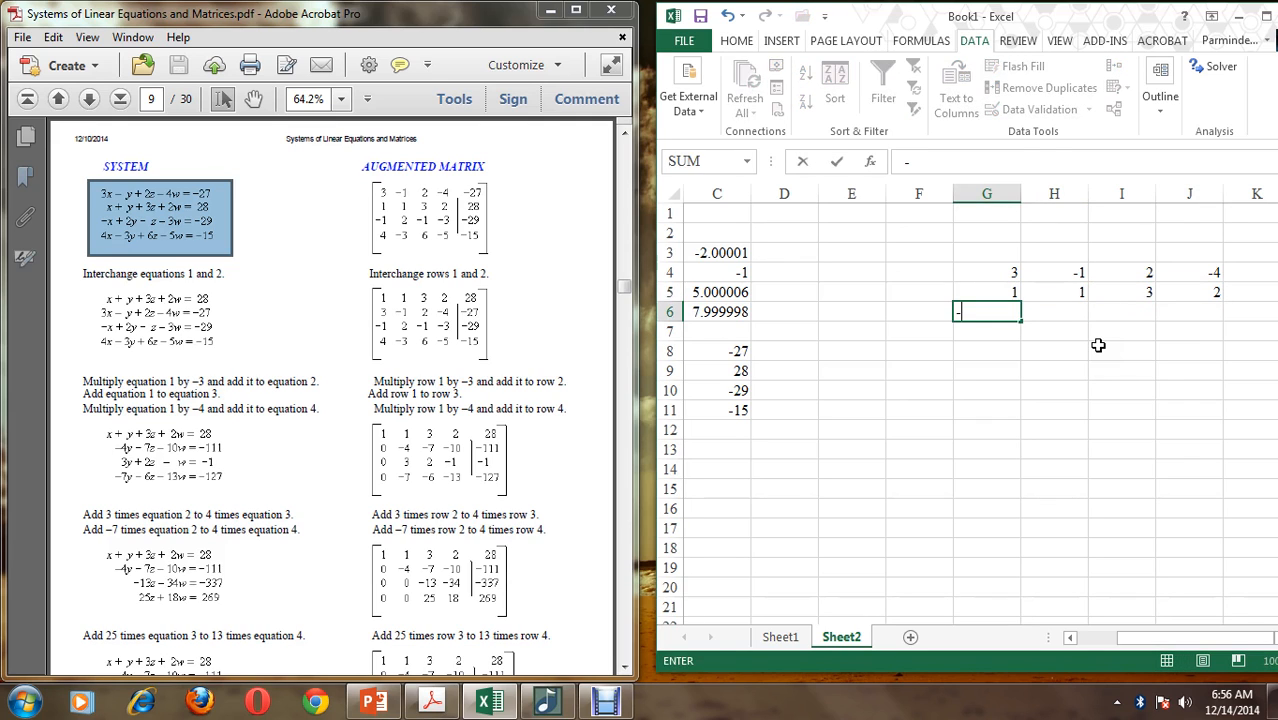
{"action": "type", "text": "1"}
{"action": "key", "text": "Tab"}
{"action": "type", "text": "2"}
{"action": "key", "text": "Tab"}
{"action": "type", "text": "-1"}
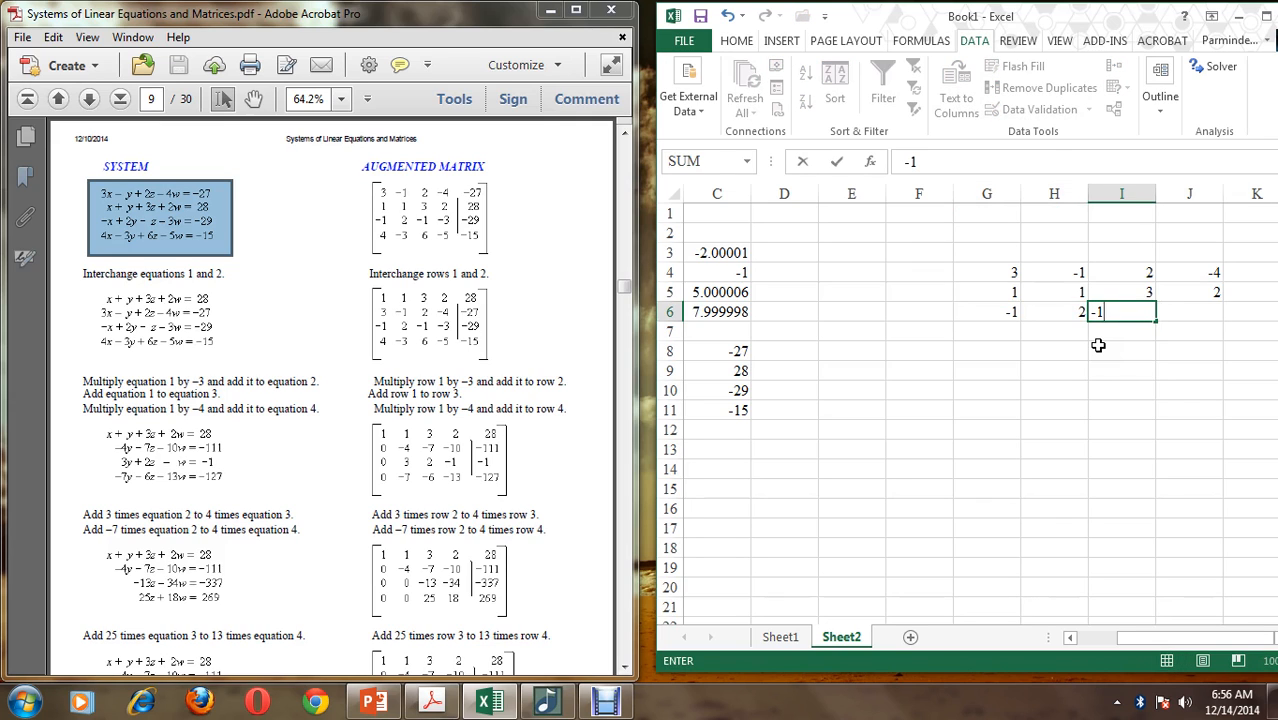
{"action": "key", "text": "Tab"}
{"action": "type", "text": "-"}
{"action": "key", "text": "Return"}
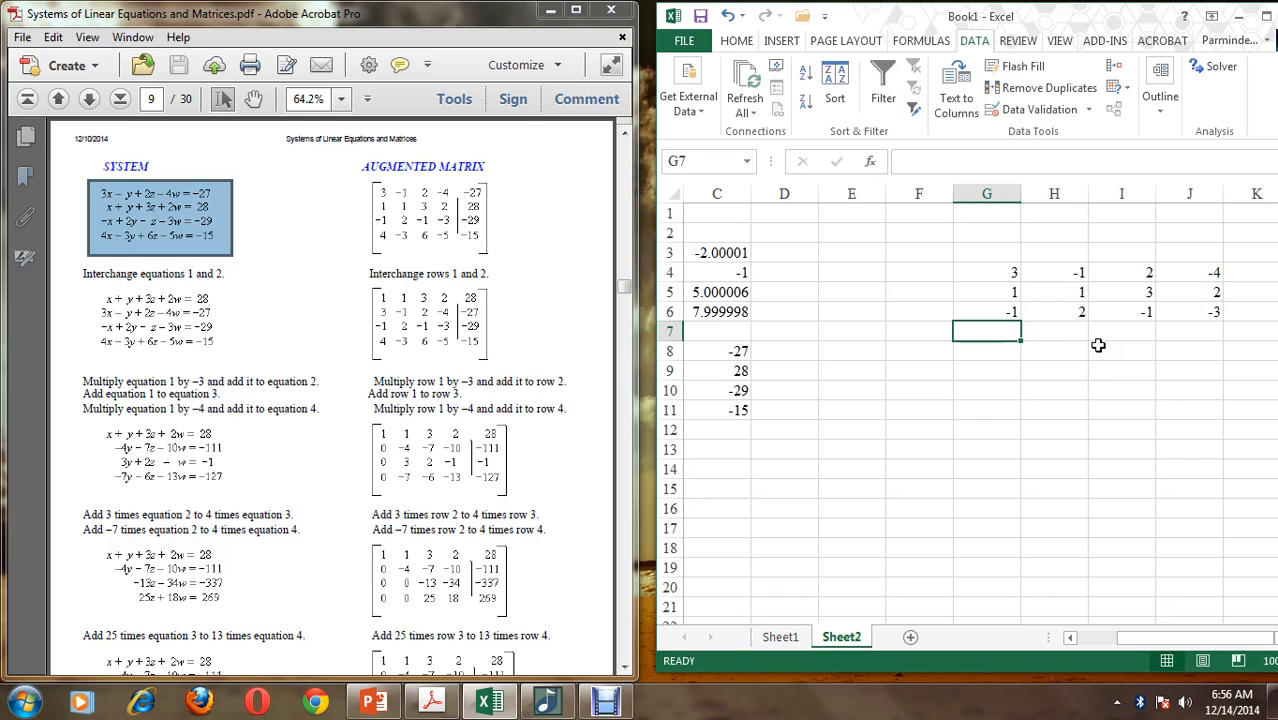
Enter the fourth equation's coefficients 4, -3, 6 and -5 in cells G7:J7
{"action": "type", "text": "4"}
{"action": "key", "text": "Tab"}
{"action": "type", "text": "-3"}
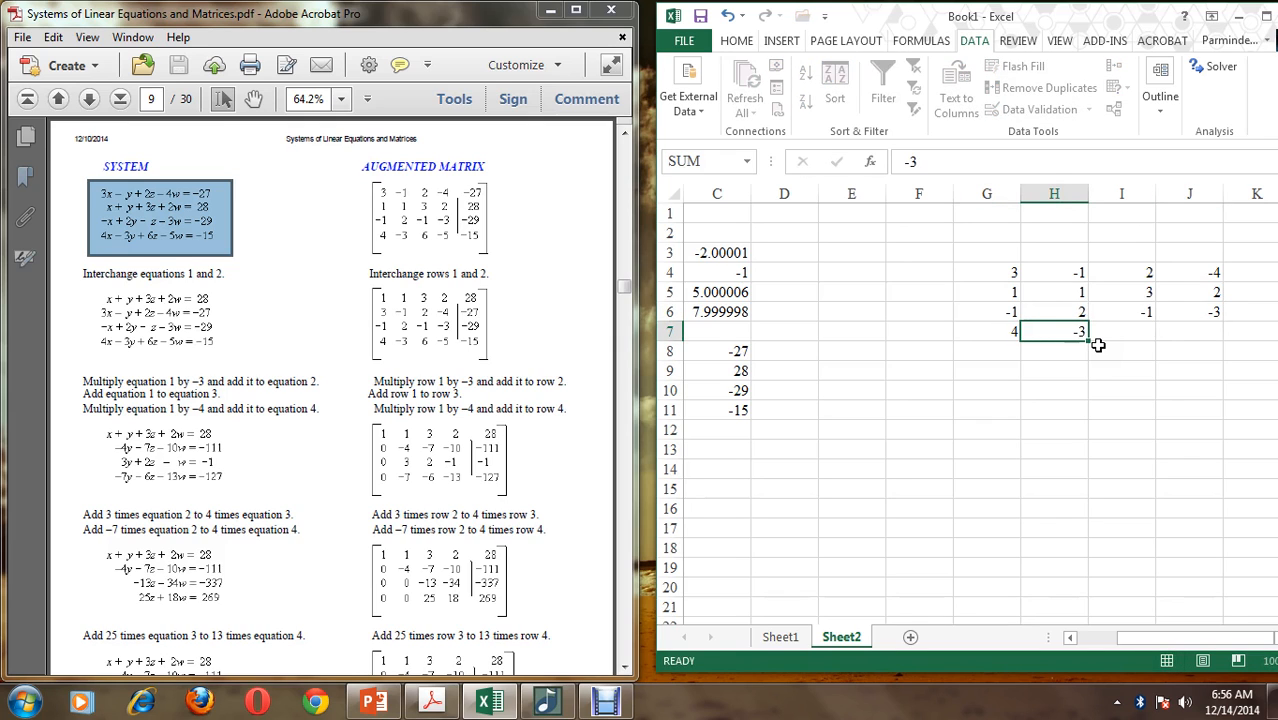
{"action": "key", "text": "Tab"}
{"action": "type", "text": "6"}
{"action": "key", "text": "Tab"}
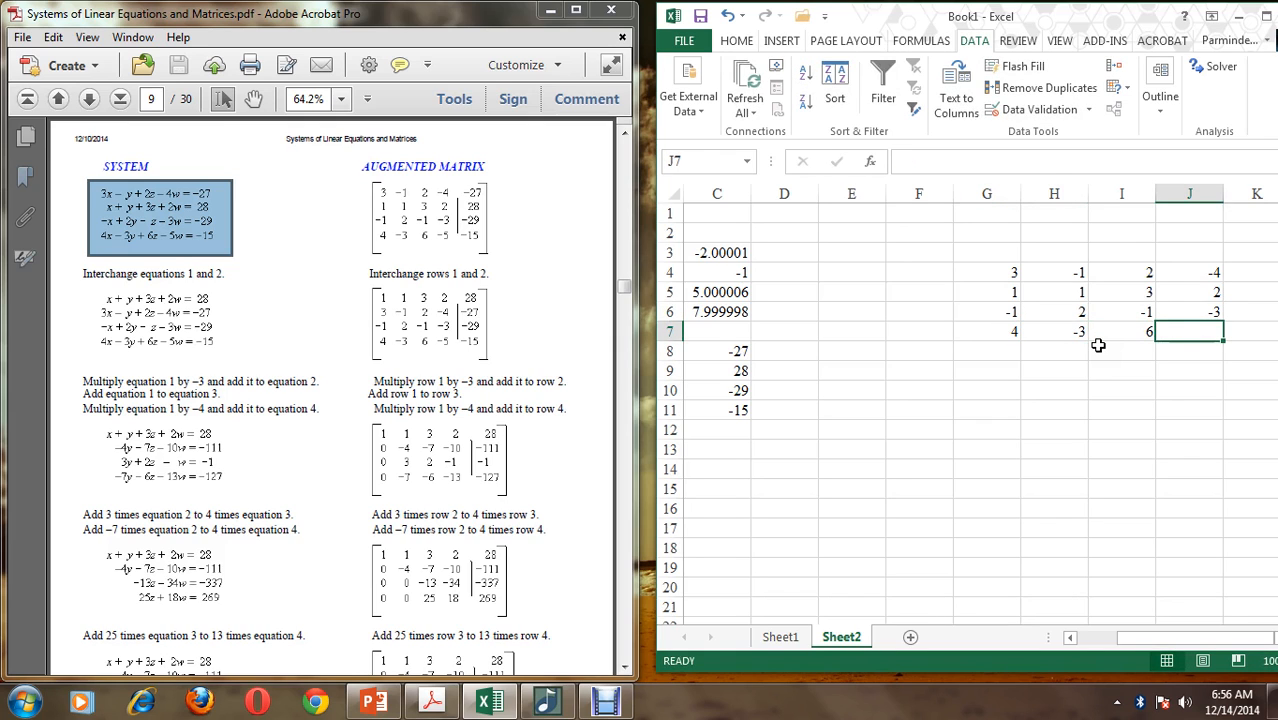
{"action": "type", "text": "-5"}
{"action": "key", "text": "Tab"}
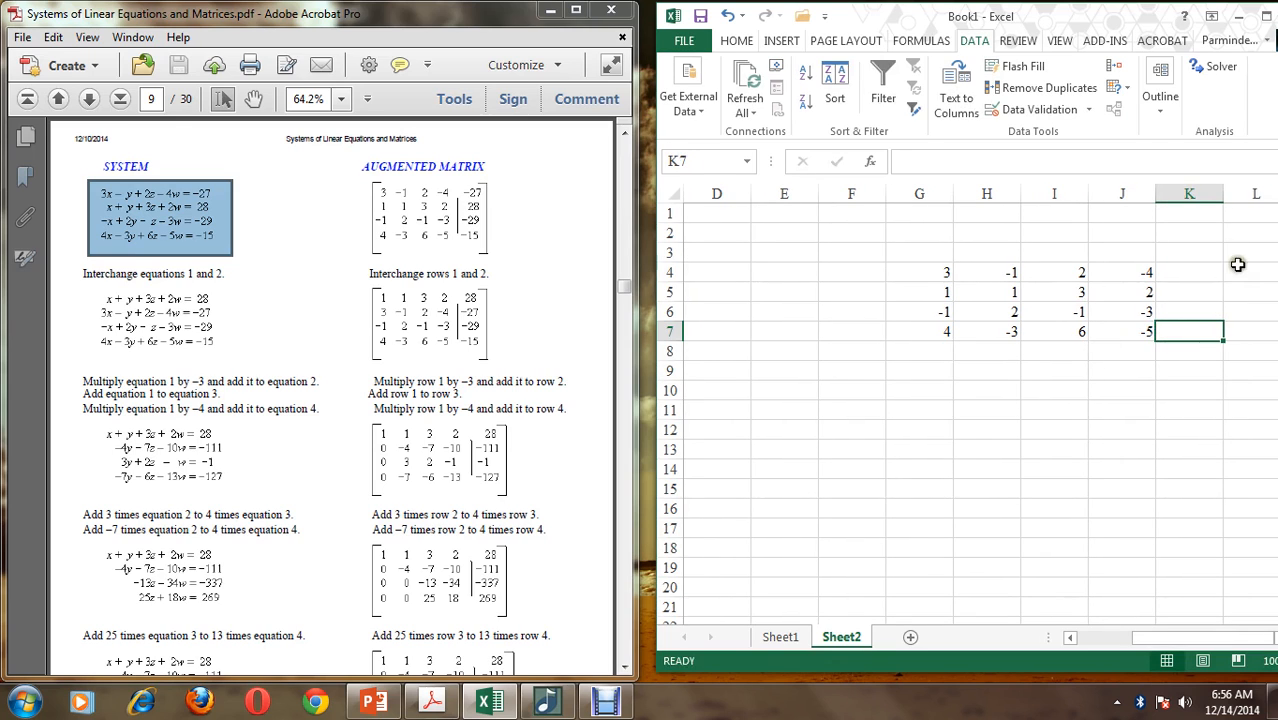
Enter the equations' constants -27, 28, -29 and -15 down cells L4:L7
{"action": "left_click", "coordinate": [1247, 270]}
{"action": "type", "text": "-27"}
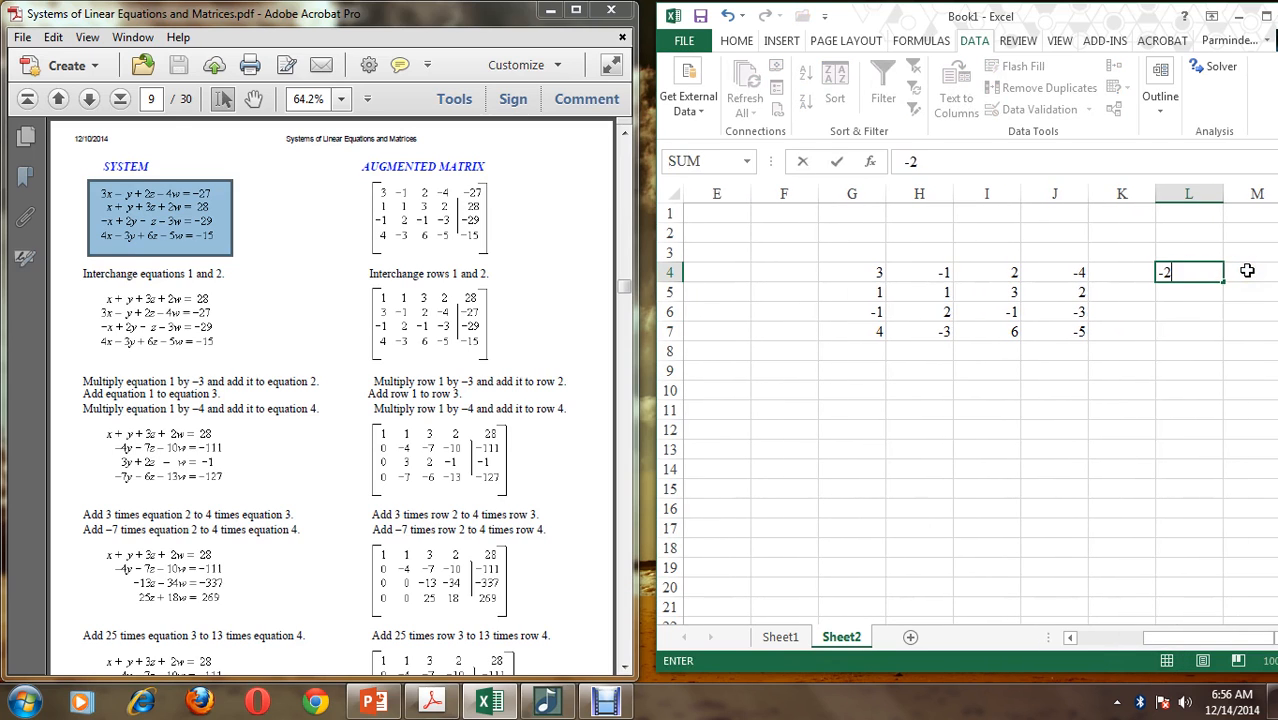
{"action": "key", "text": "Return"}
{"action": "type", "text": "28"}
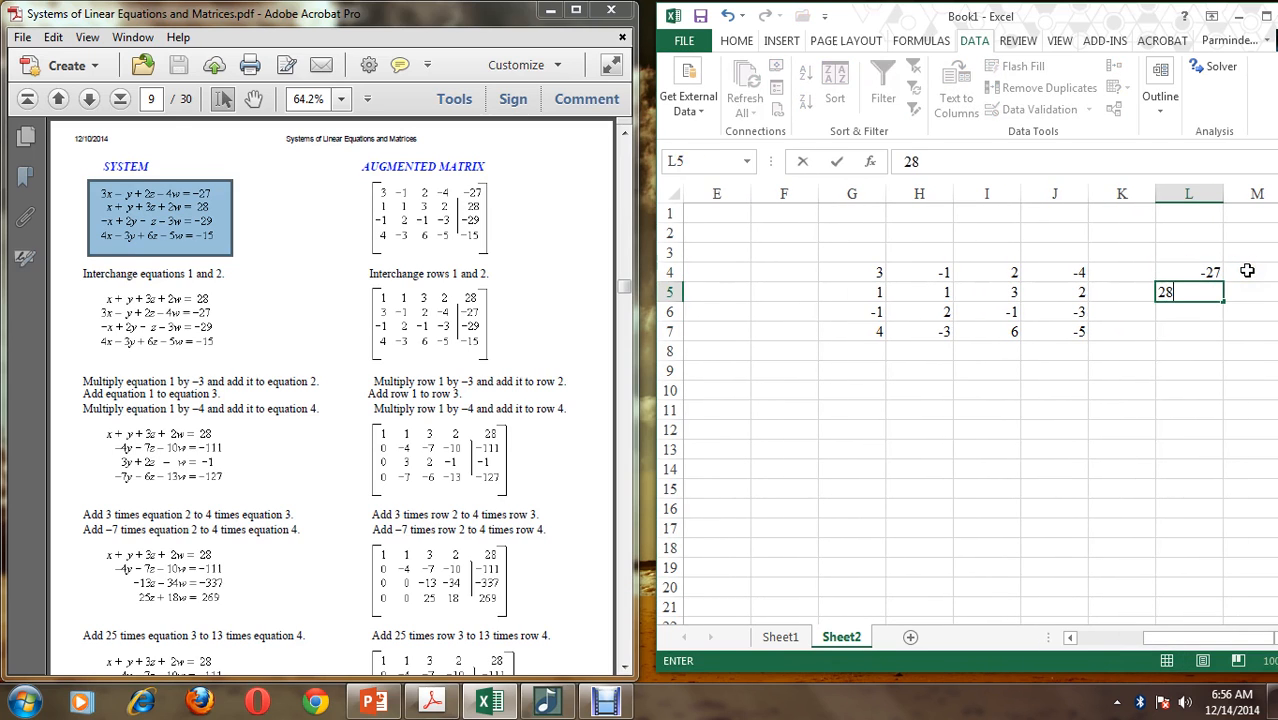
{"action": "key", "text": "Return"}
{"action": "type", "text": "-29"}
{"action": "key", "text": "Return"}
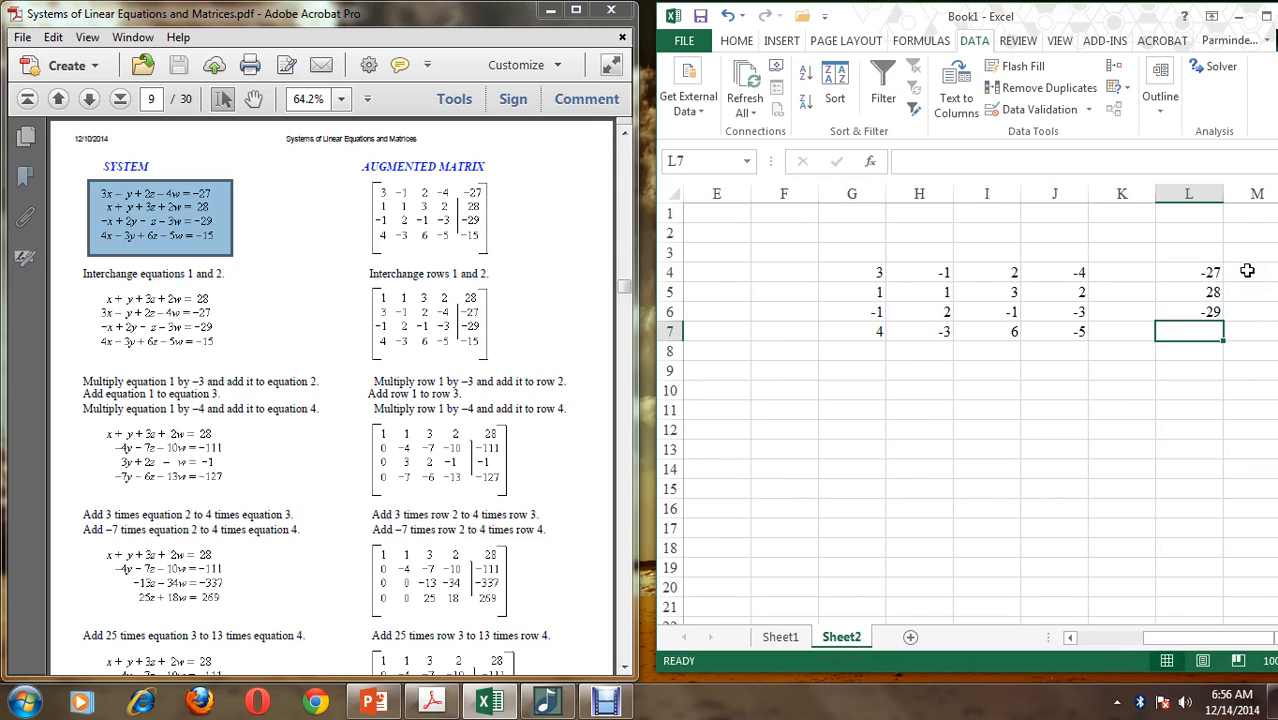
{"action": "type", "text": "-15"}
{"action": "key", "text": "Return"}
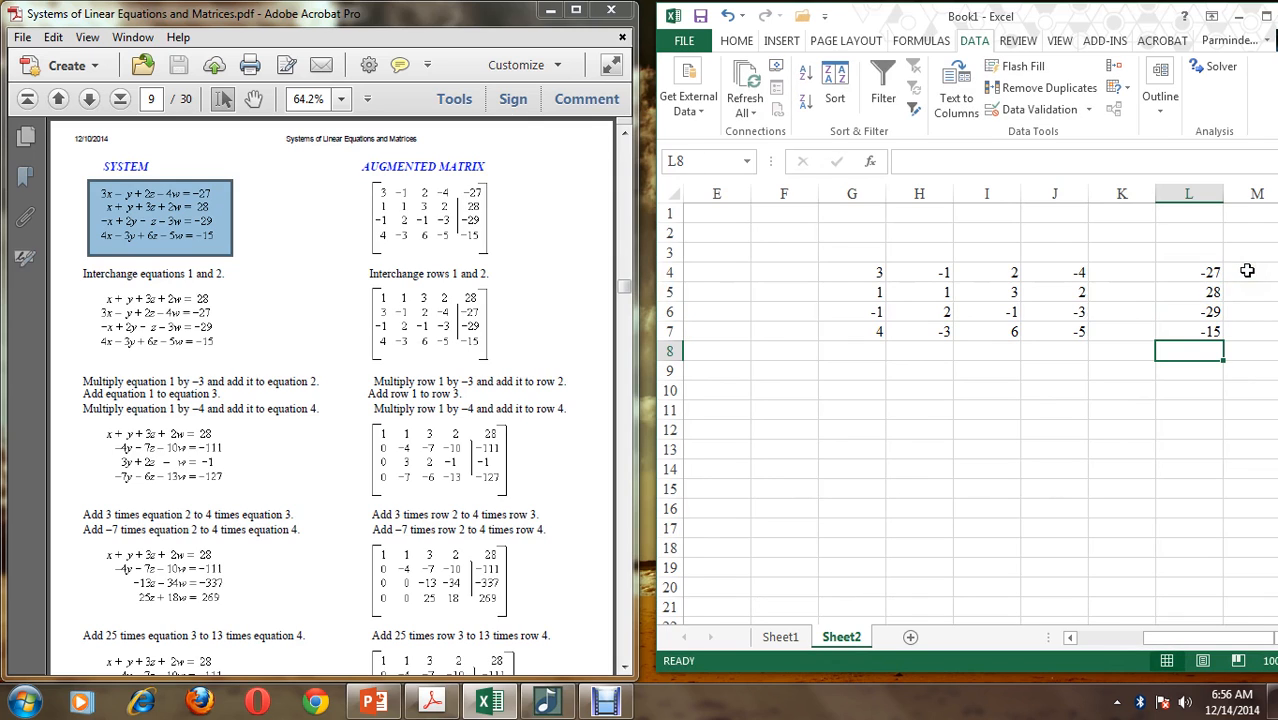
Compute the inverse of the coefficient matrix G4:J7 in G9:J12 with a MINVERSE array formula
{"action": "left_click_drag", "start_coordinate": [866, 368], "coordinate": [1057, 448]}
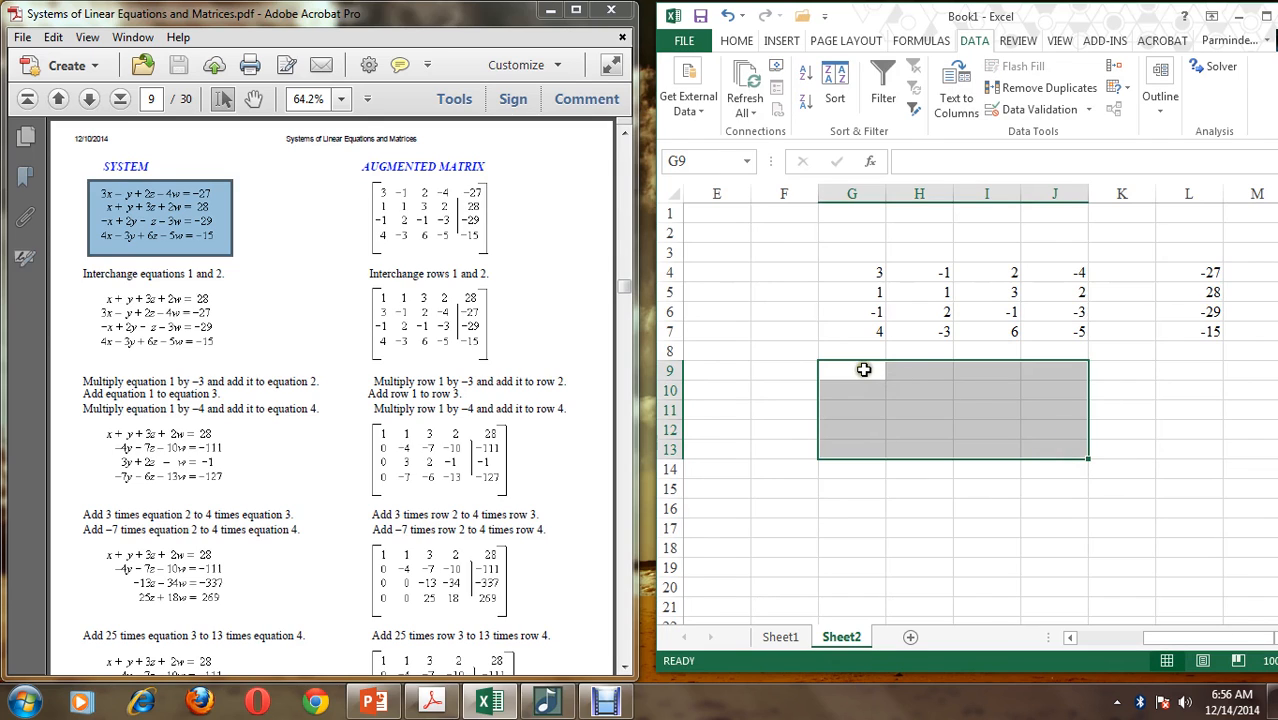
{"action": "left_click_drag", "start_coordinate": [864, 368], "coordinate": [1065, 432]}
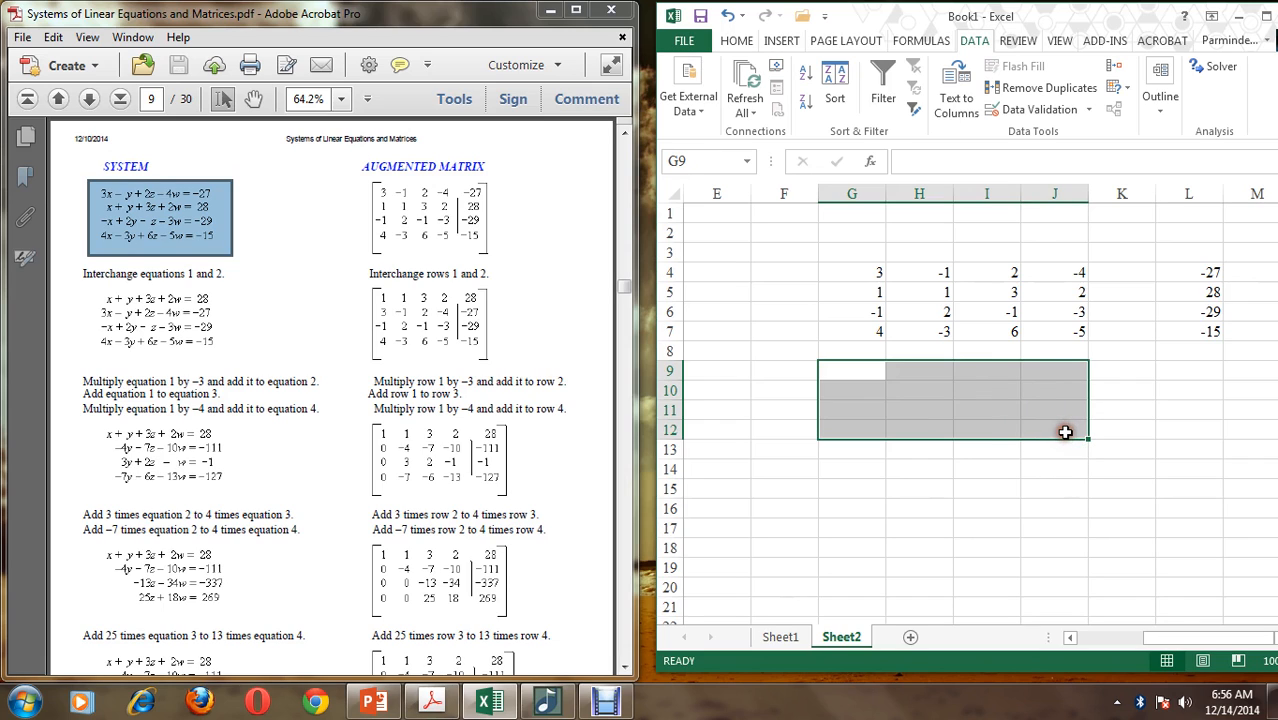
{"action": "type", "text": "="}
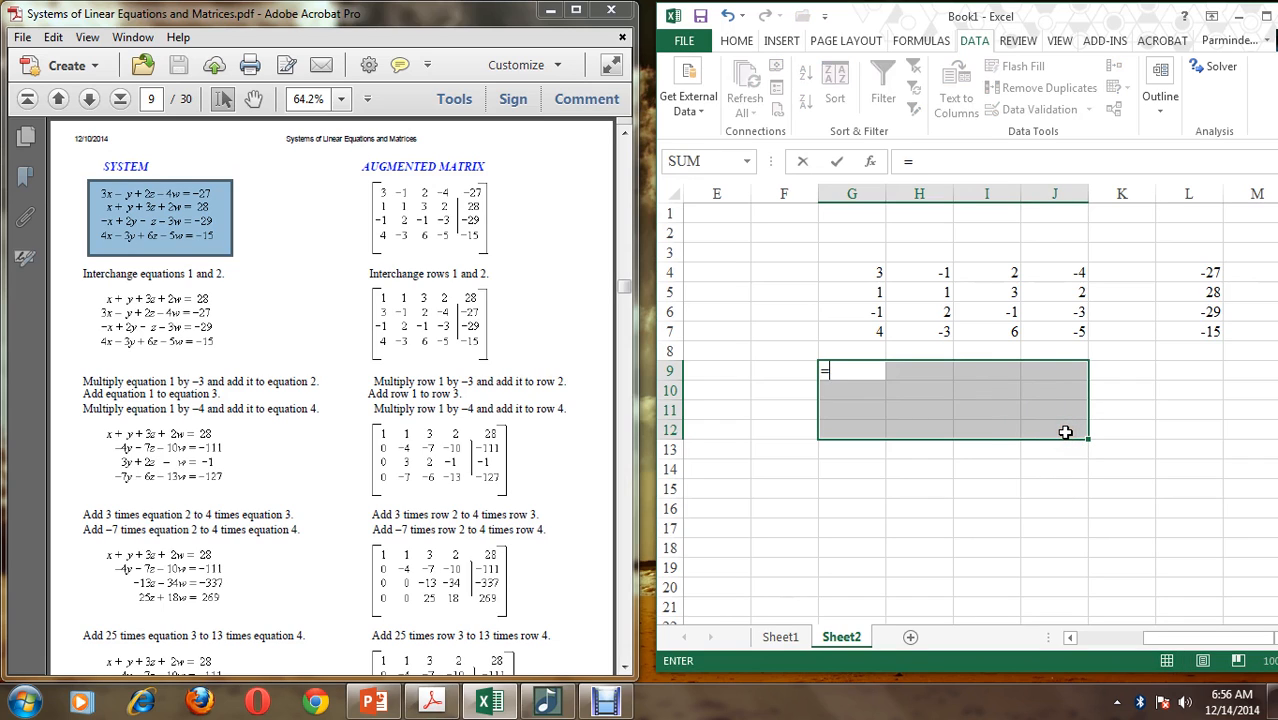
{"action": "type", "text": "minverse"}
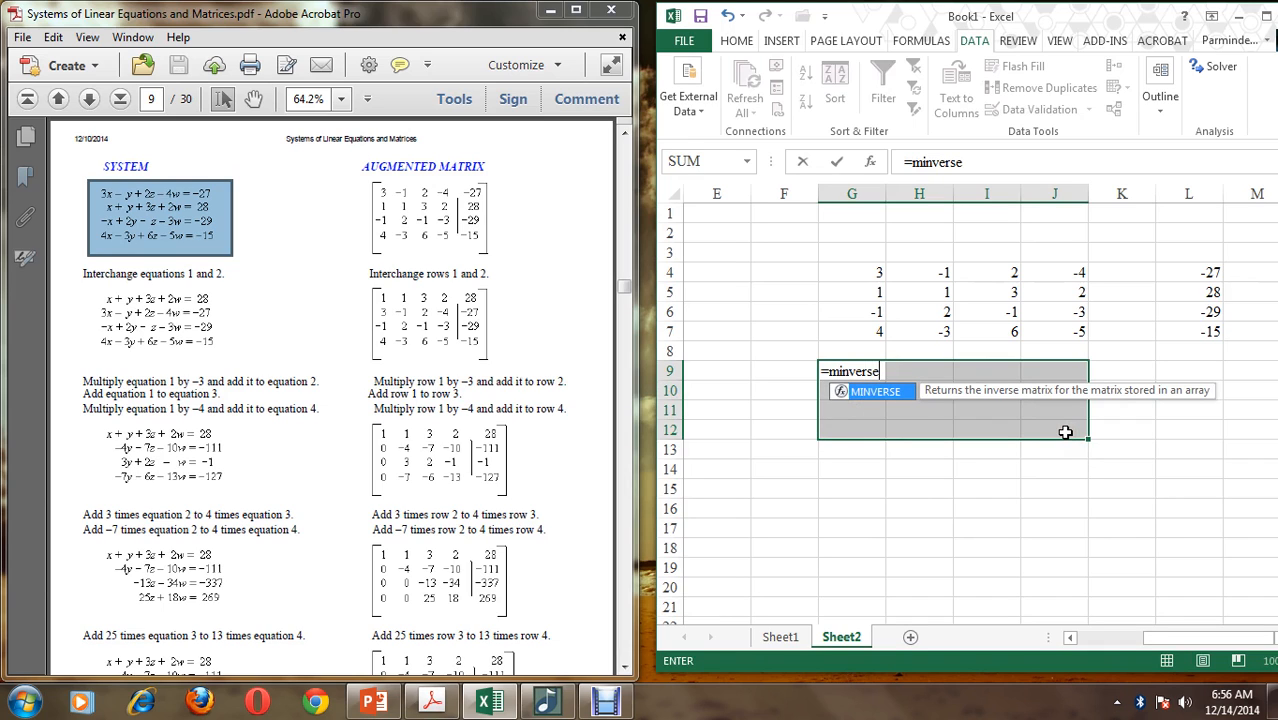
{"action": "type", "text": "("}
{"action": "left_click_drag", "start_coordinate": [864, 274], "coordinate": [1050, 336]}
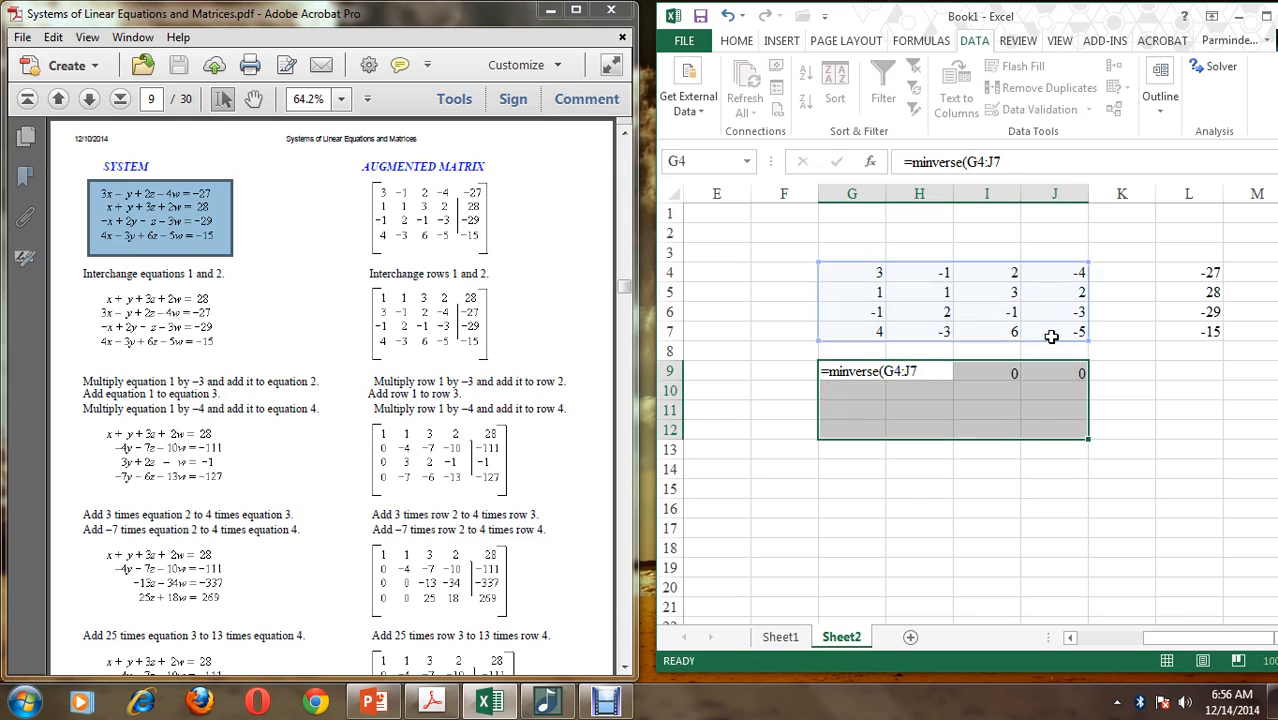
{"action": "key", "text": "ctrl+shift+Return"}
Fill L9:L12 with the array formula =MMULT(G9:J12,L4:L7) and maximize the workbook window
{"action": "left_click_drag", "start_coordinate": [1186, 370], "coordinate": [1181, 428]}
{"action": "type", "text": "="}
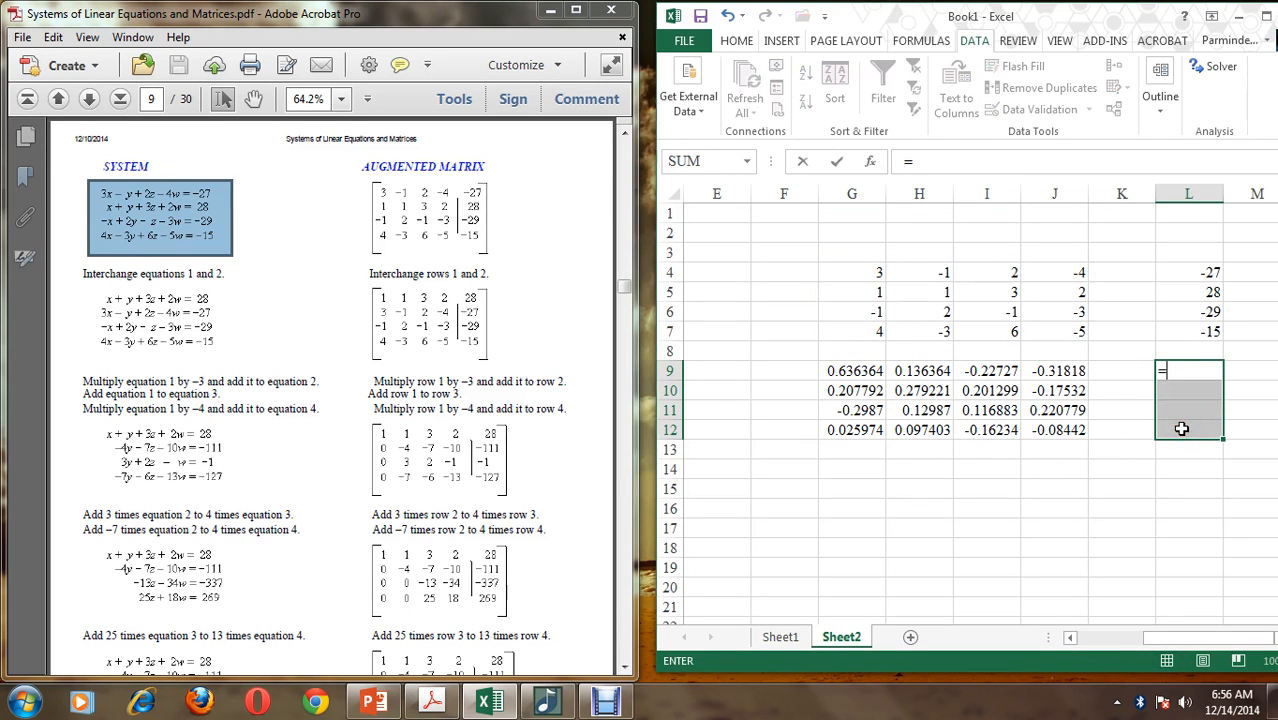
{"action": "type", "text": "mmult("}
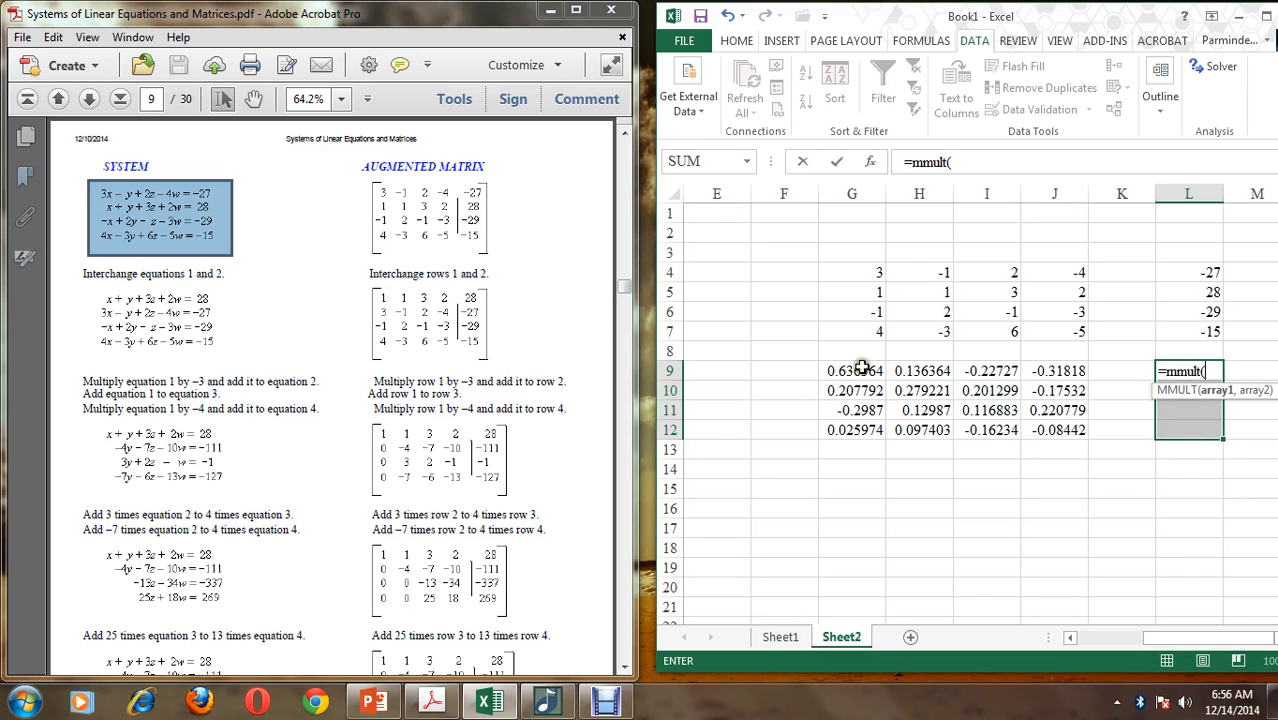
{"action": "left_click_drag", "start_coordinate": [860, 368], "coordinate": [1059, 437]}
{"action": "type", "text": ","}
{"action": "left_click_drag", "start_coordinate": [1193, 267], "coordinate": [1193, 333]}
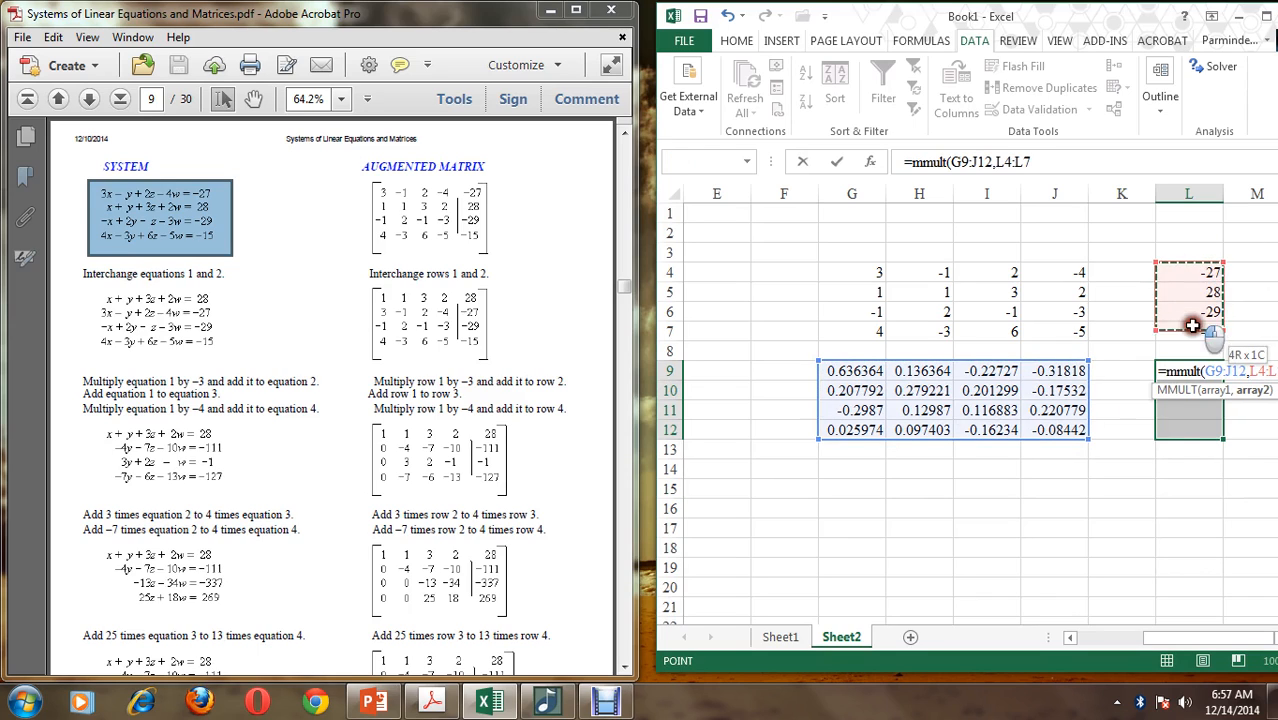
{"action": "type", "text": ")"}
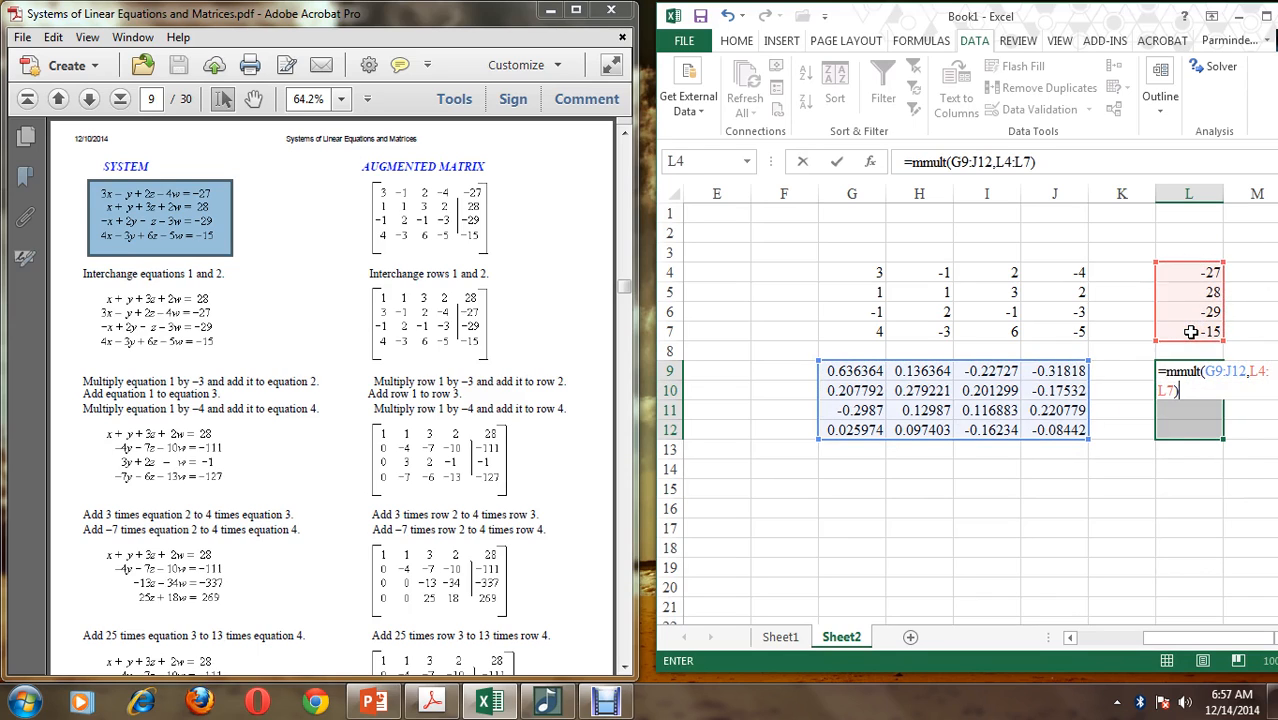
{"action": "key", "text": "ctrl+shift+Return"}
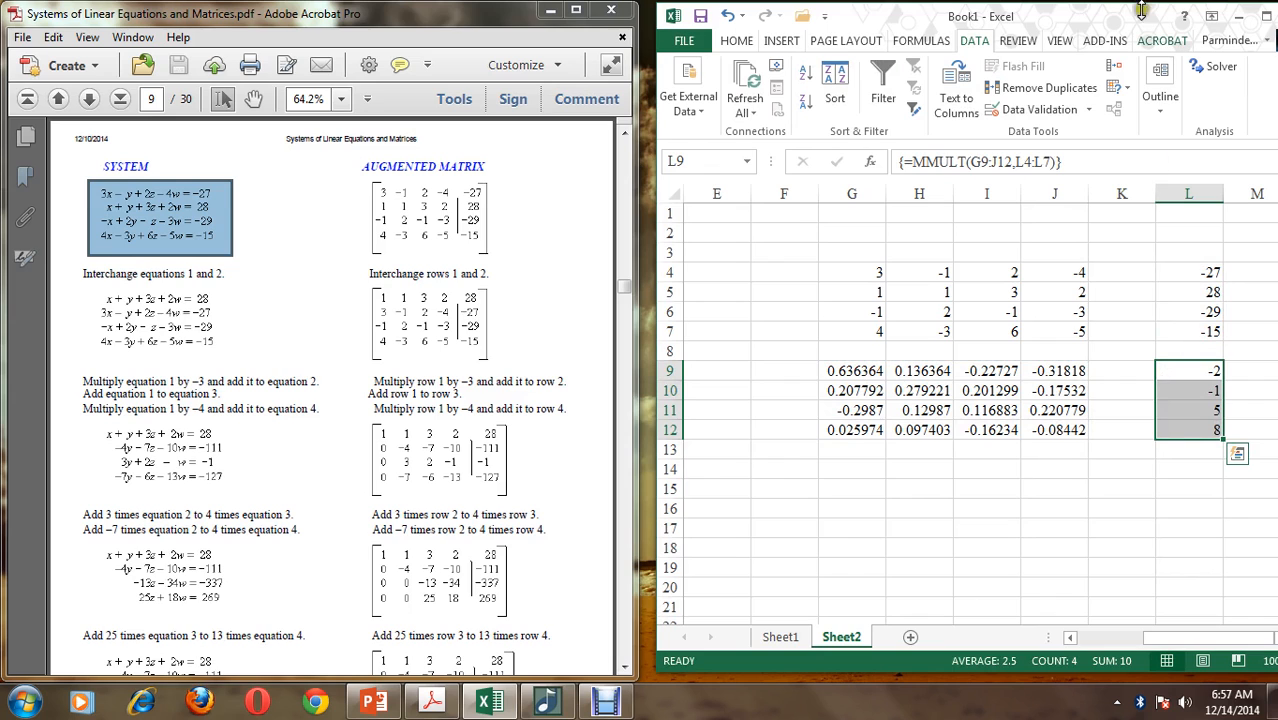
{"action": "double_click", "coordinate": [1100, 16]}
{"action": "left_click_drag", "start_coordinate": [1055, 648], "coordinate": [950, 650]}
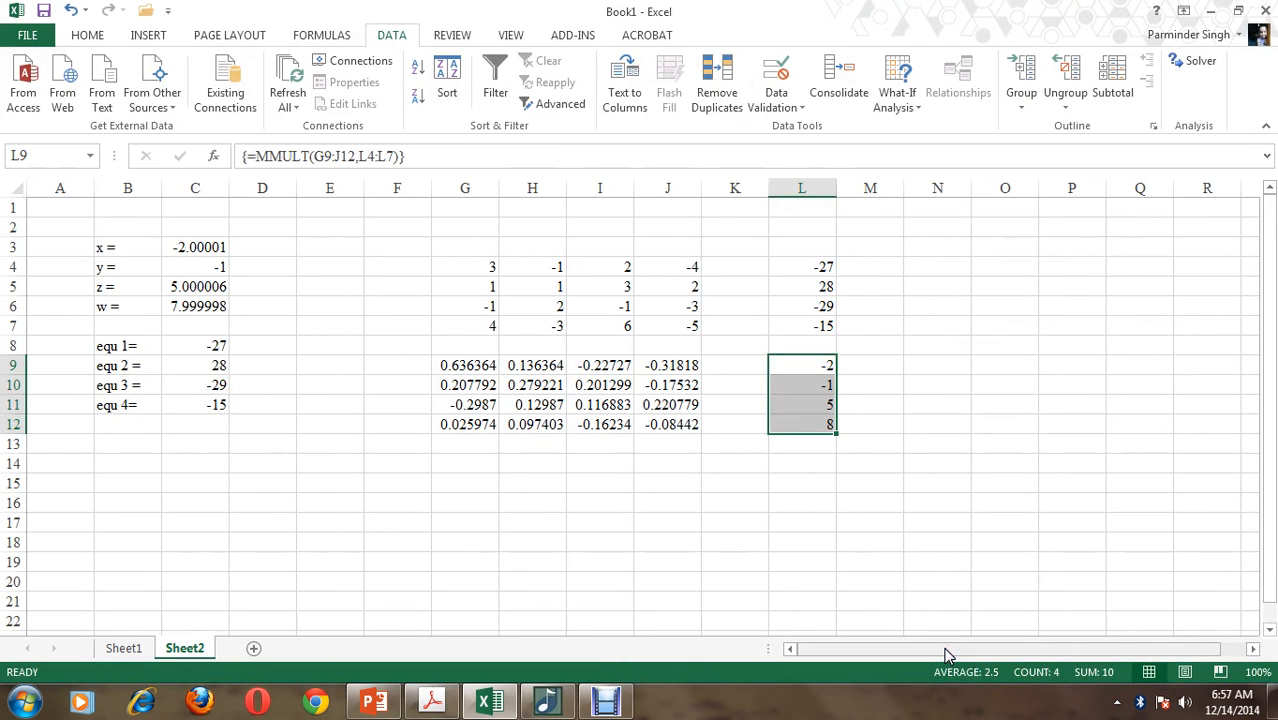